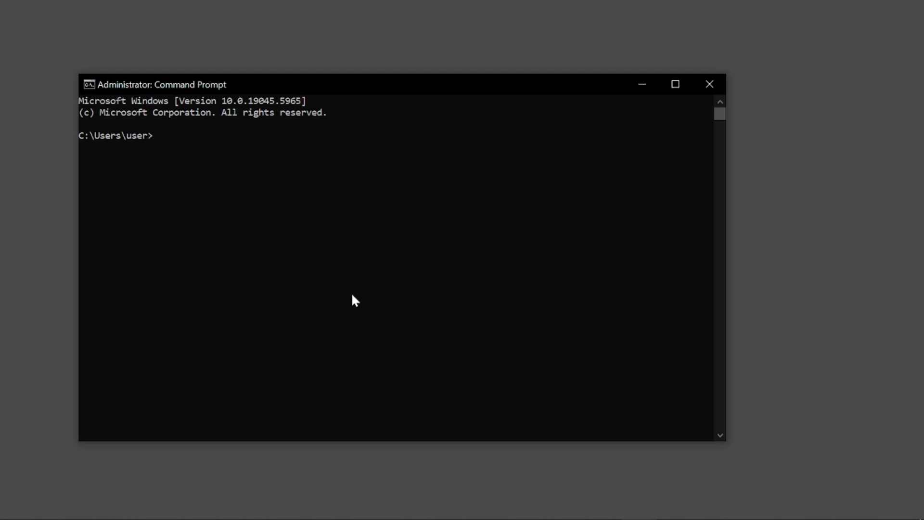
Open the Windows Security firewall page, check the firewall status of the domain, private and public networks, and close it
{"action": "left_click", "coordinate": [714, 89]}
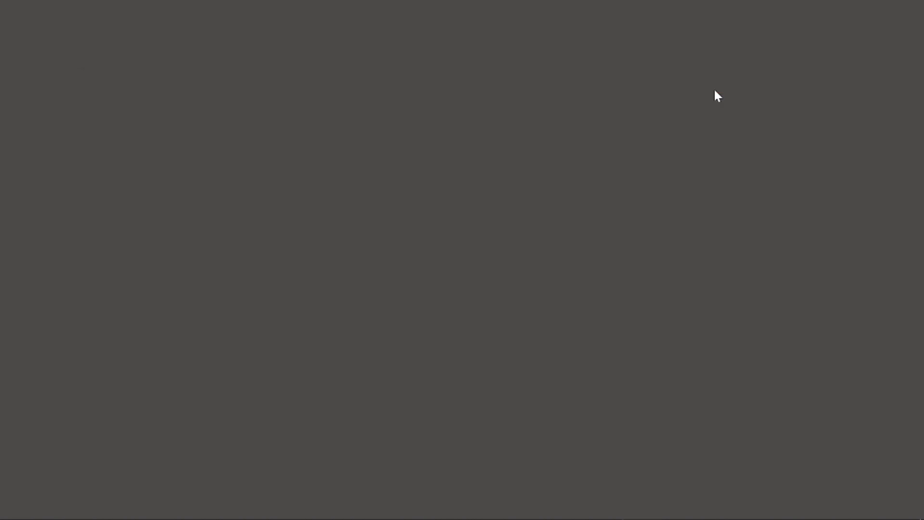
{"action": "key", "text": "super"}
{"action": "type", "text": "firewa"}
{"action": "key", "text": "Return"}
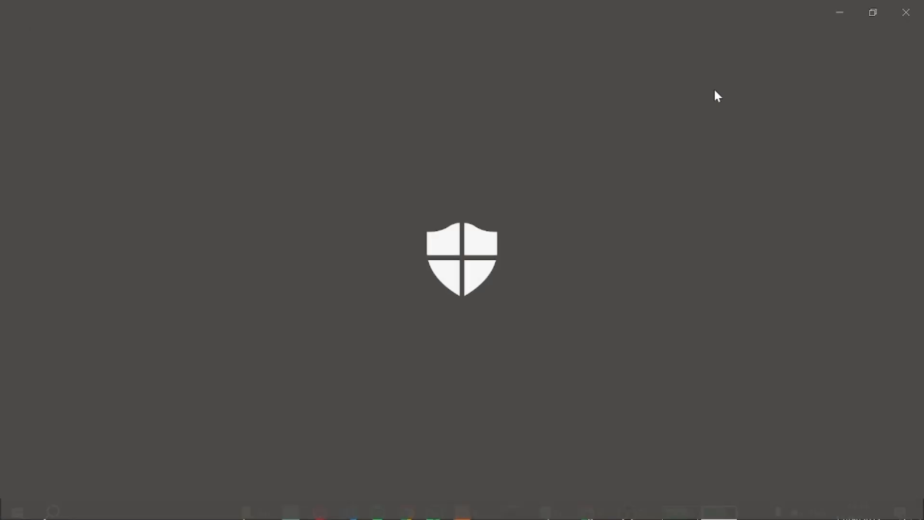
{"action": "scroll", "coordinate": [433, 249], "scroll_direction": "down", "scroll_amount": 1}
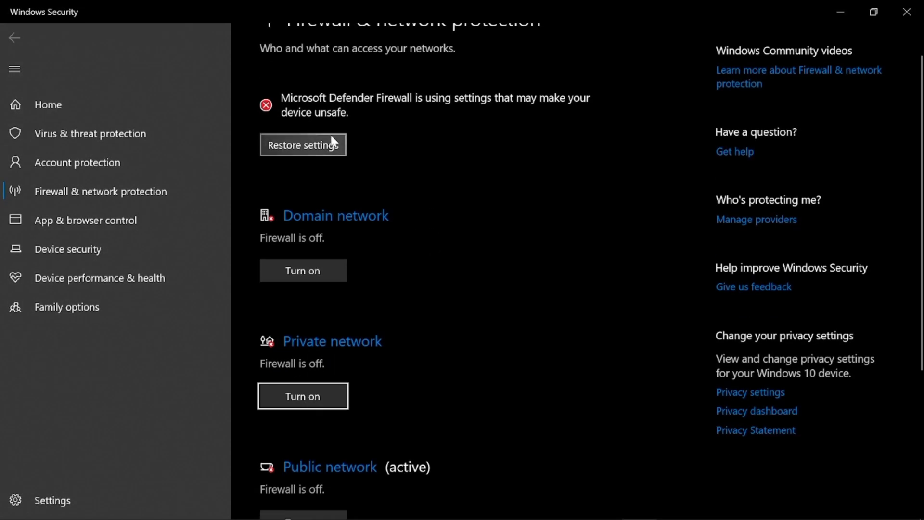
{"action": "scroll", "coordinate": [326, 222], "scroll_direction": "down", "scroll_amount": 3}
{"action": "scroll", "coordinate": [325, 215], "scroll_direction": "down", "scroll_amount": 2}
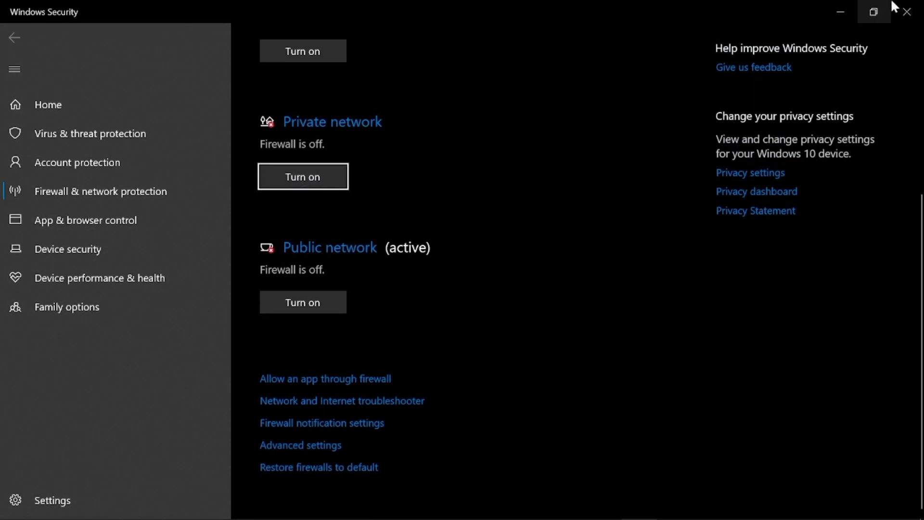
{"action": "left_click", "coordinate": [907, 12]}
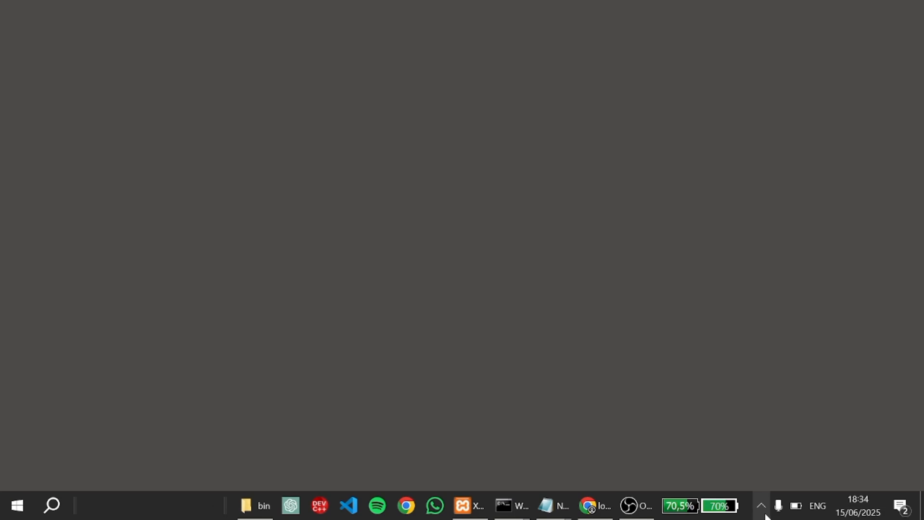
Check which Wi-Fi network the computer is connected to, and close the network list
{"action": "left_click", "coordinate": [761, 505]}
{"action": "left_click", "coordinate": [777, 476]}
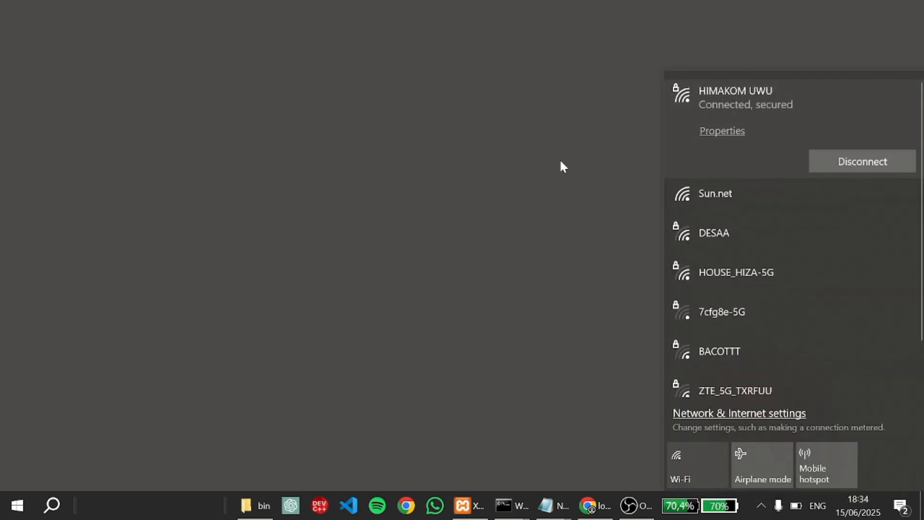
{"action": "left_click", "coordinate": [570, 221]}
{"action": "key", "text": "super"}
{"action": "type", "text": "cmd"}
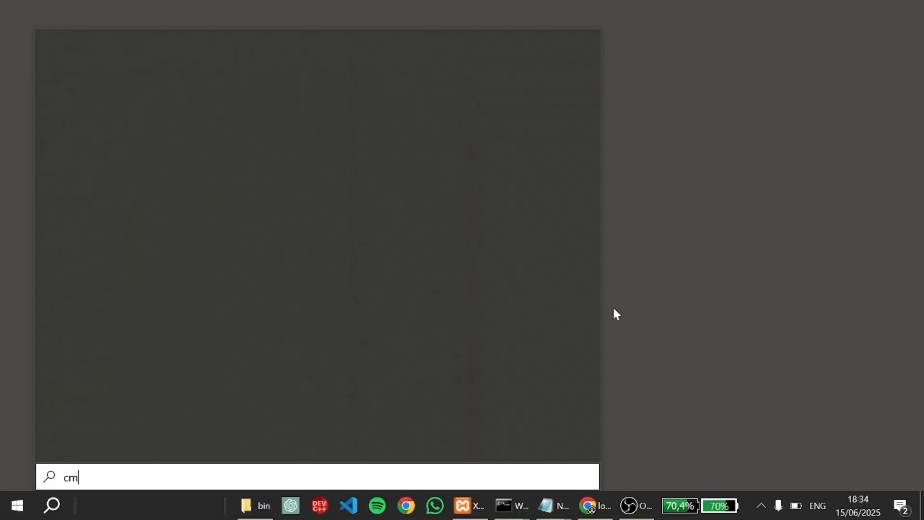
{"action": "key", "text": "ctrl+shift+Return"}
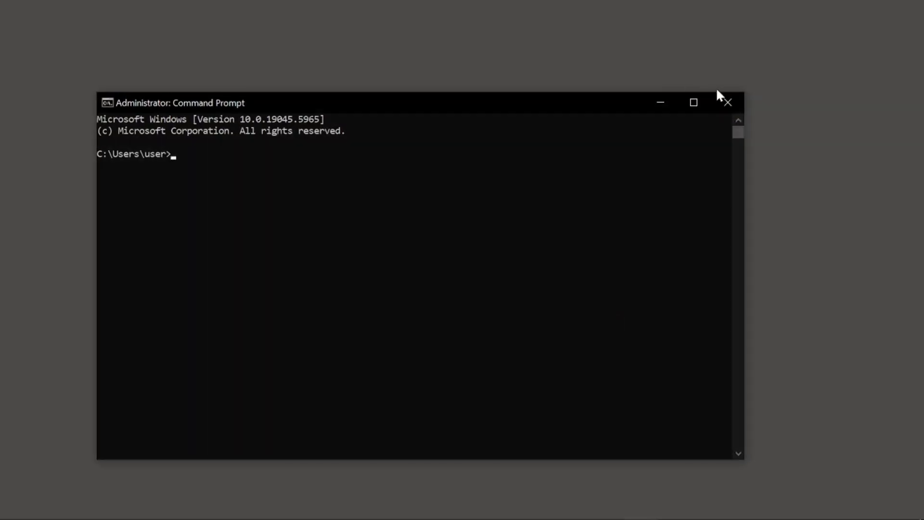
{"action": "left_click", "coordinate": [723, 94]}
{"action": "key", "text": "alt+Tab"}
{"action": "key", "text": "alt+Tab"}
{"action": "key", "text": "alt+Tab"}
{"action": "key", "text": "alt+Tab"}
{"action": "key", "text": "alt+Tab"}
{"action": "key", "text": "alt+Tab"}
{"action": "key", "text": "alt+Tab"}
{"action": "key", "text": "alt+Tab"}
{"action": "key", "text": "alt+Tab"}
{"action": "key", "text": "Escape"}
Open a Command Prompt as administrator and display the network configuration with ipconfig
{"action": "key", "text": "super"}
{"action": "type", "text": "cmd"}
{"action": "key", "text": "ctrl+shift+Return"}
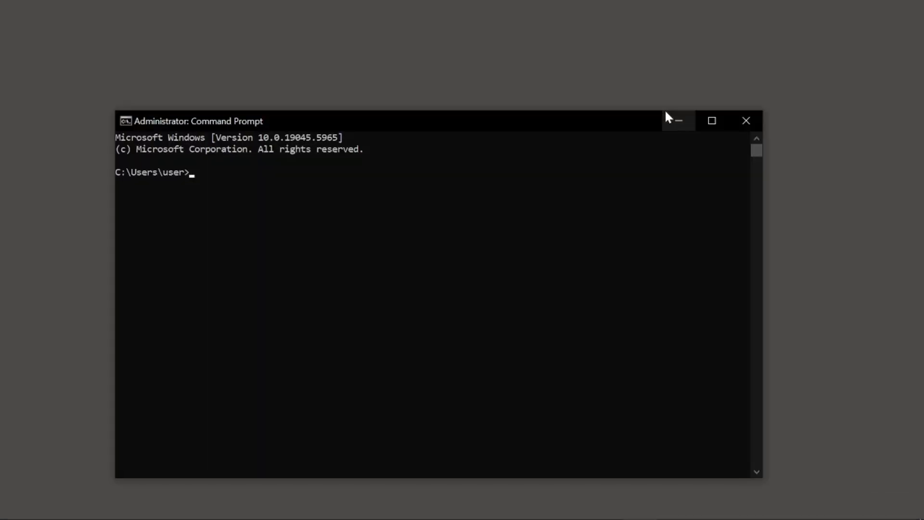
{"action": "type", "text": "ipconfig"}
{"action": "key", "text": "Return"}
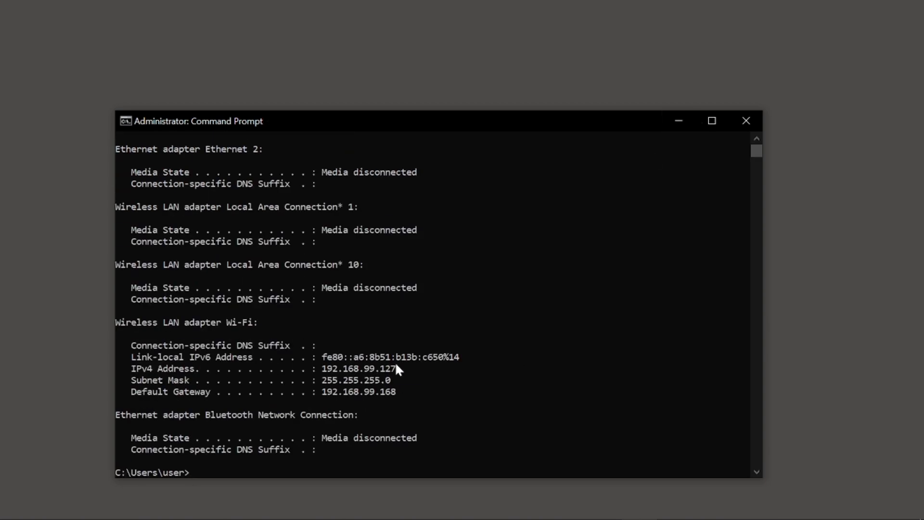
Highlight the Wi-Fi adapter's IPv4 address and default gateway in the ipconfig output, and clear the selection
{"action": "left_click_drag", "start_coordinate": [399, 368], "coordinate": [322, 370]}
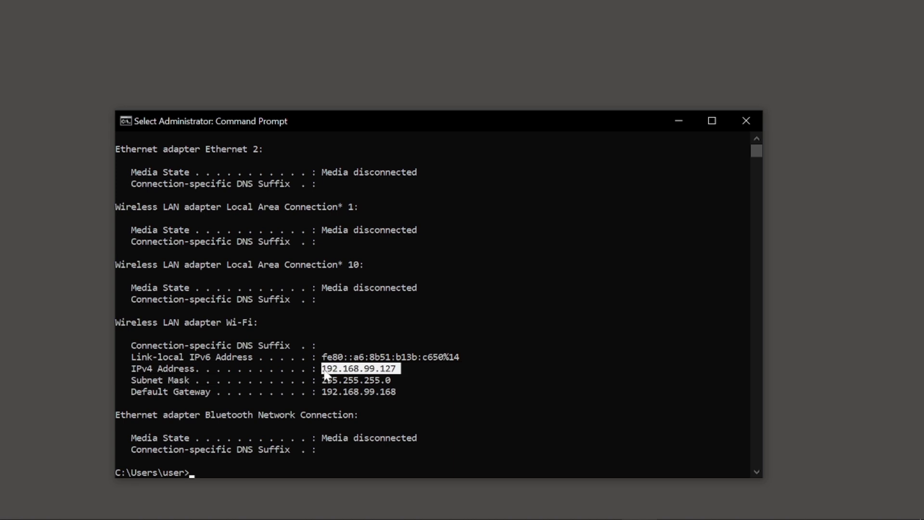
{"action": "left_click_drag", "start_coordinate": [395, 391], "coordinate": [340, 394]}
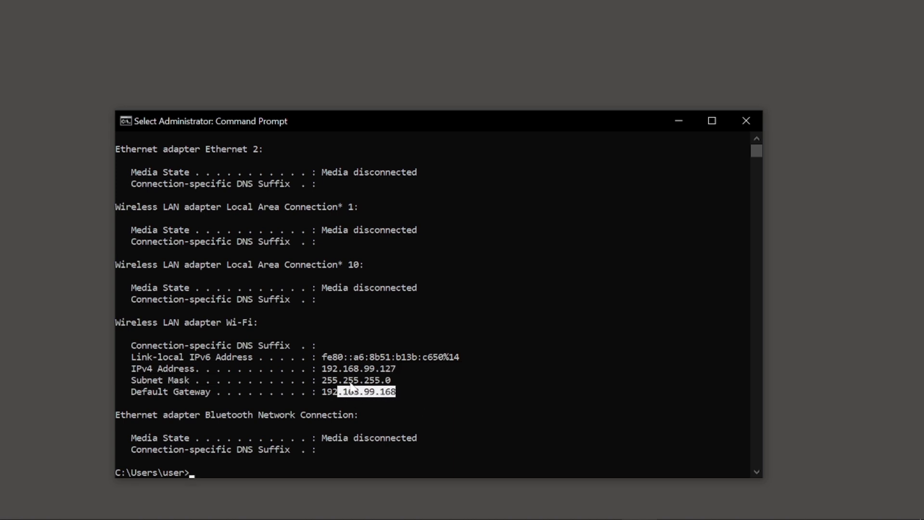
{"action": "left_click_drag", "start_coordinate": [400, 368], "coordinate": [327, 375]}
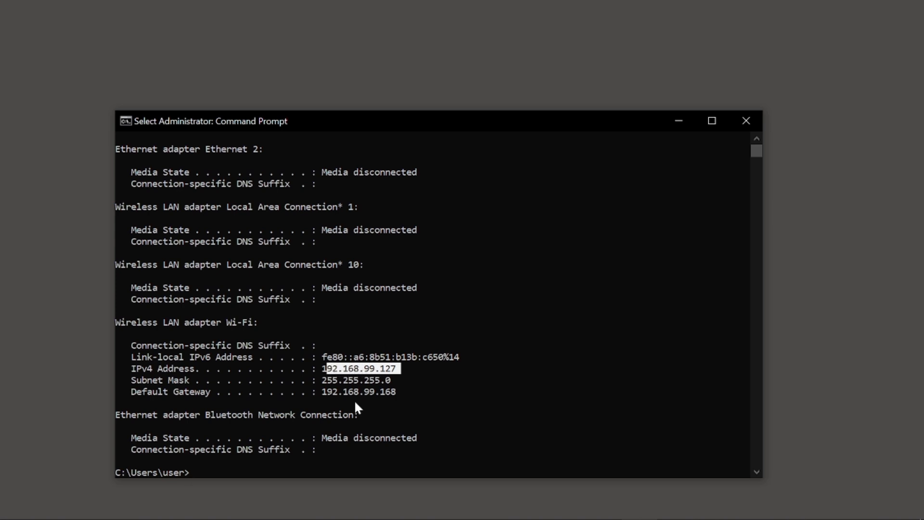
{"action": "left_click", "coordinate": [362, 457]}
Ping this computer's own Wi-Fi address 192.168.99.127 and stop the ping early
{"action": "type", "text": "ping"}
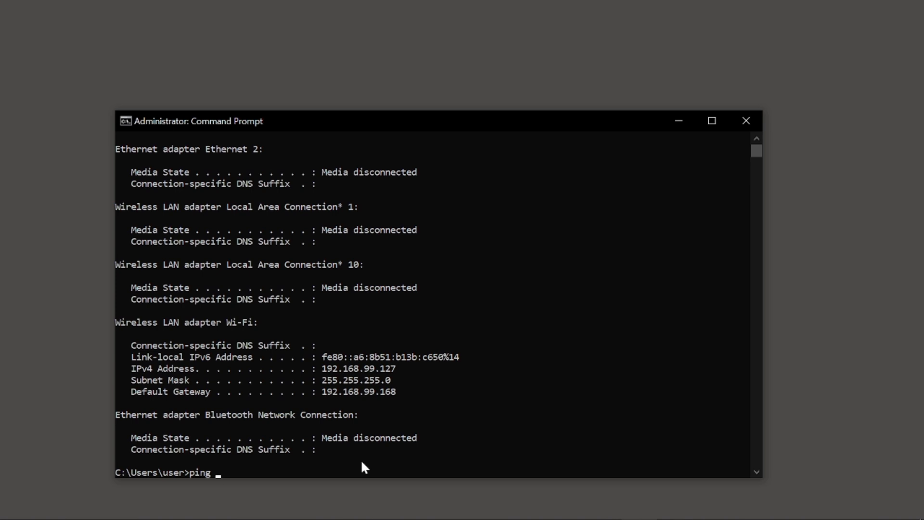
{"action": "type", "text": " 192.168.99.127"}
{"action": "key", "text": "Return"}
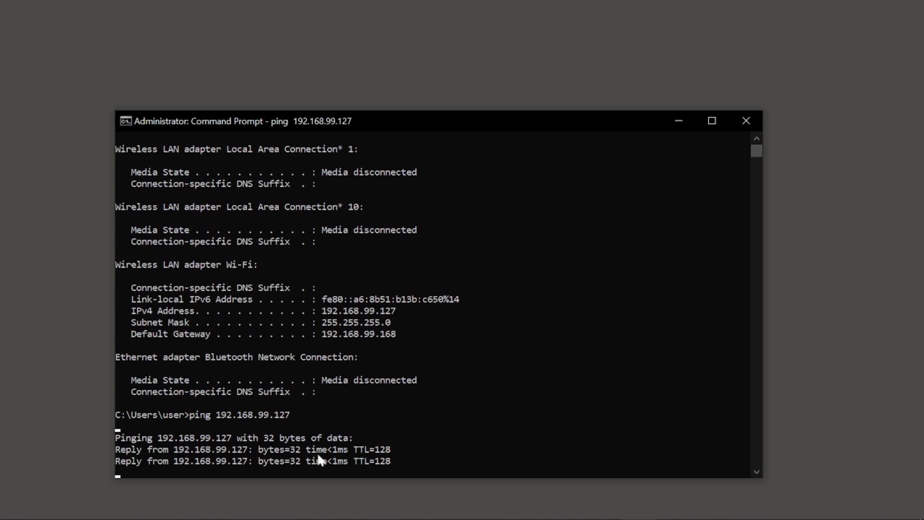
{"action": "key", "text": "ctrl+c"}
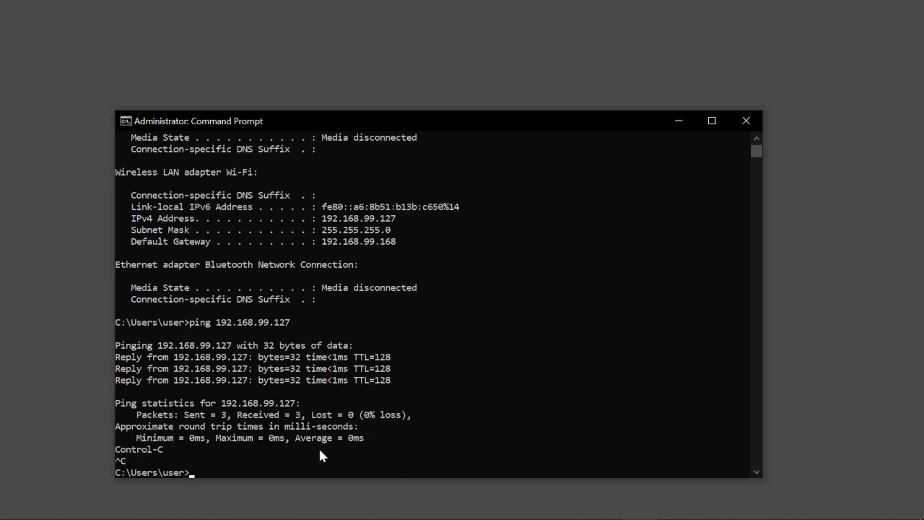
Test the connection to the other machine with ping 192.168.99.165, and close the Command Prompt
{"action": "type", "text": "ping 192.168.99.165"}
{"action": "key", "text": "Return"}
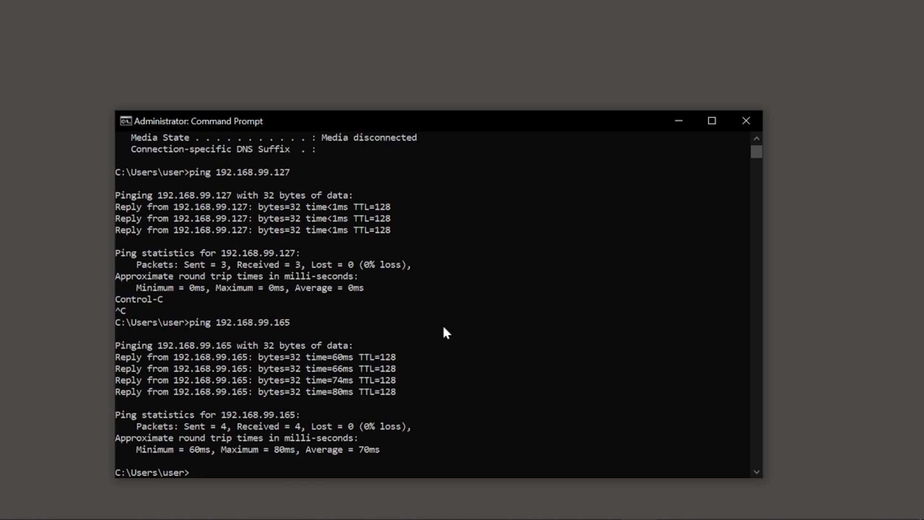
{"action": "left_click", "coordinate": [754, 121]}
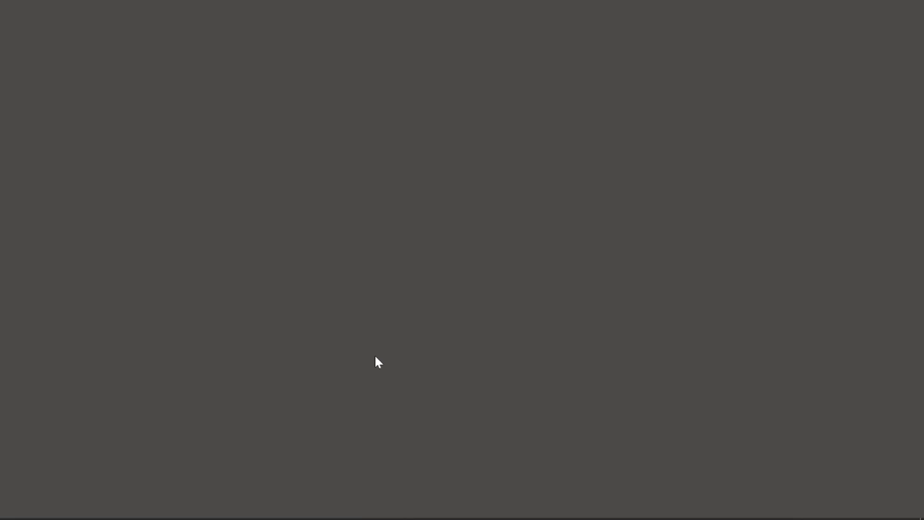
Check the status of the Apache and MySQL modules in the XAMPP Control Panel, and minimize it
{"action": "mouse_move", "coordinate": [424, 518]}
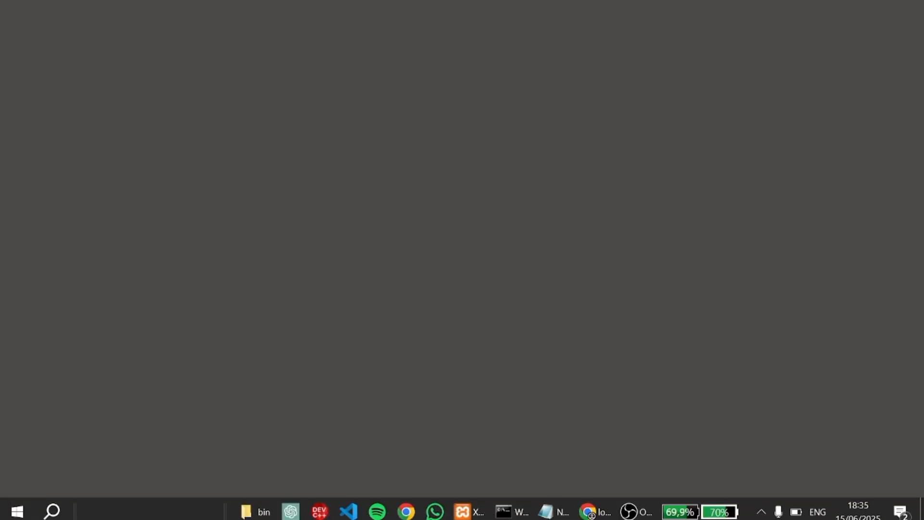
{"action": "left_click", "coordinate": [468, 517]}
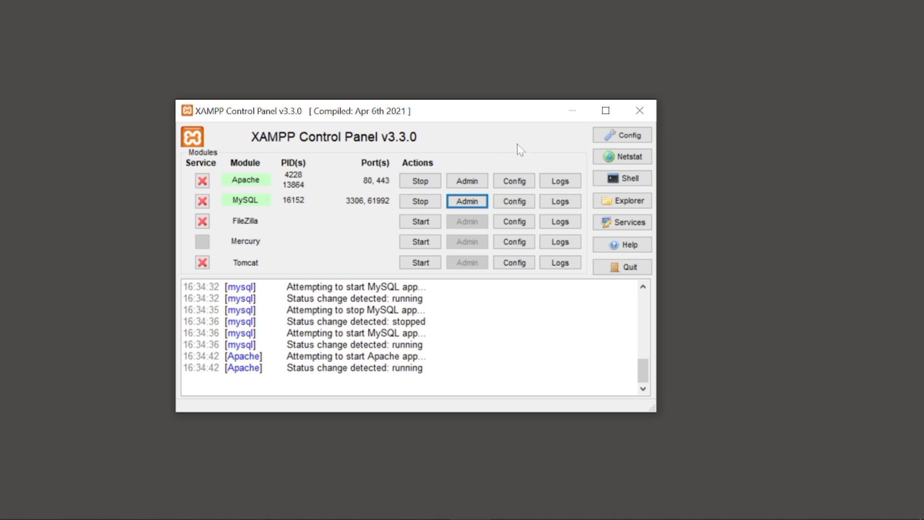
{"action": "left_click", "coordinate": [570, 111]}
Switch to File Explorer and navigate from Local Disk (C:) to the XAMPP\mysql\bin folder
{"action": "left_click", "coordinate": [255, 506]}
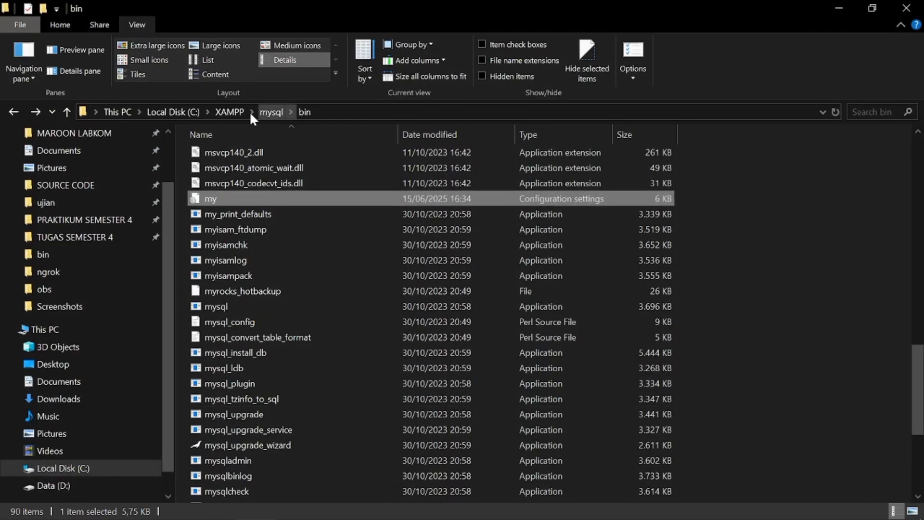
{"action": "left_click", "coordinate": [182, 111]}
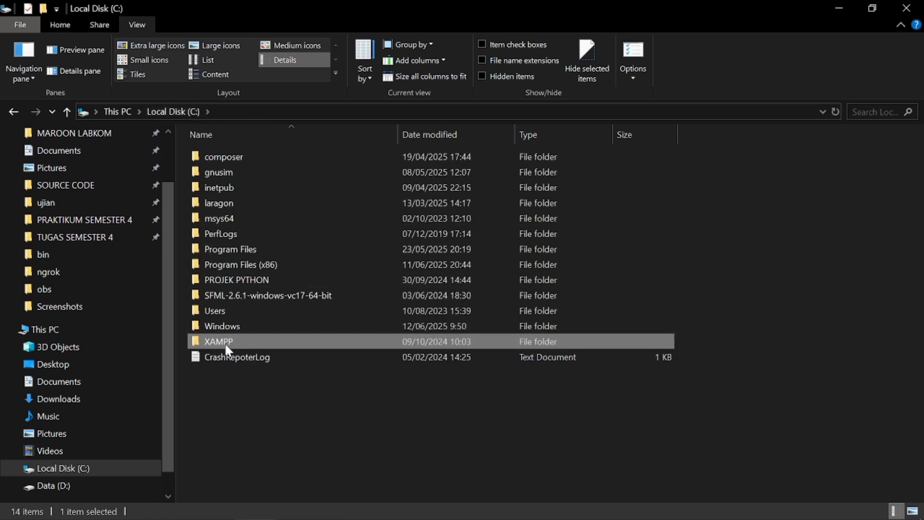
{"action": "double_click", "coordinate": [224, 342]}
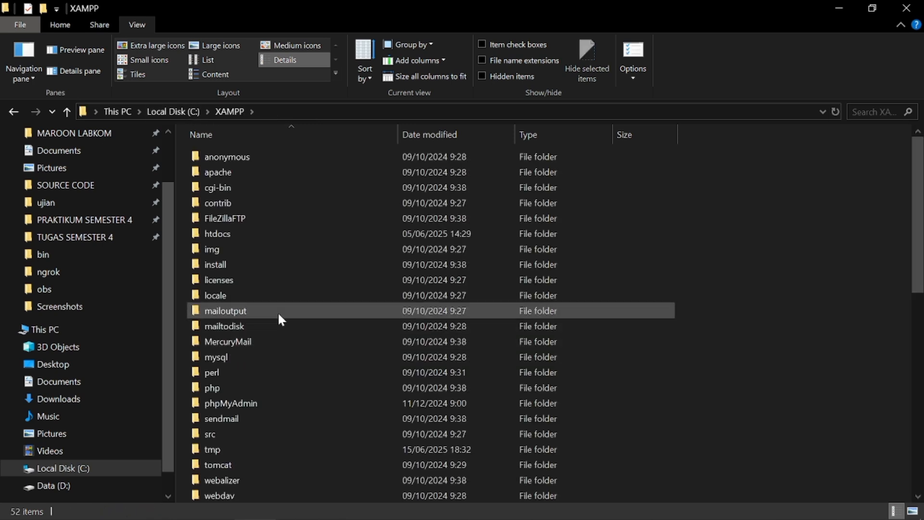
{"action": "scroll", "coordinate": [278, 317], "scroll_direction": "down", "scroll_amount": 7}
{"action": "scroll", "coordinate": [279, 318], "scroll_direction": "down", "scroll_amount": 2}
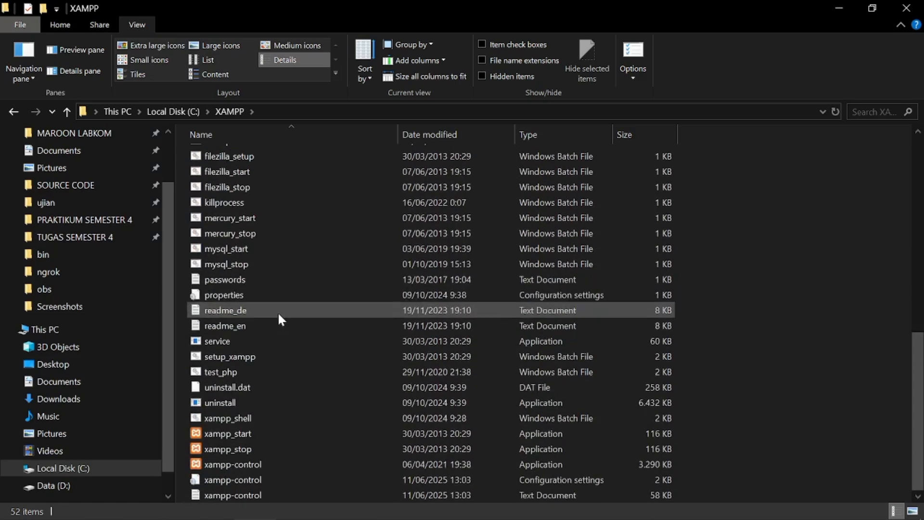
{"action": "scroll", "coordinate": [279, 317], "scroll_direction": "up", "scroll_amount": 9}
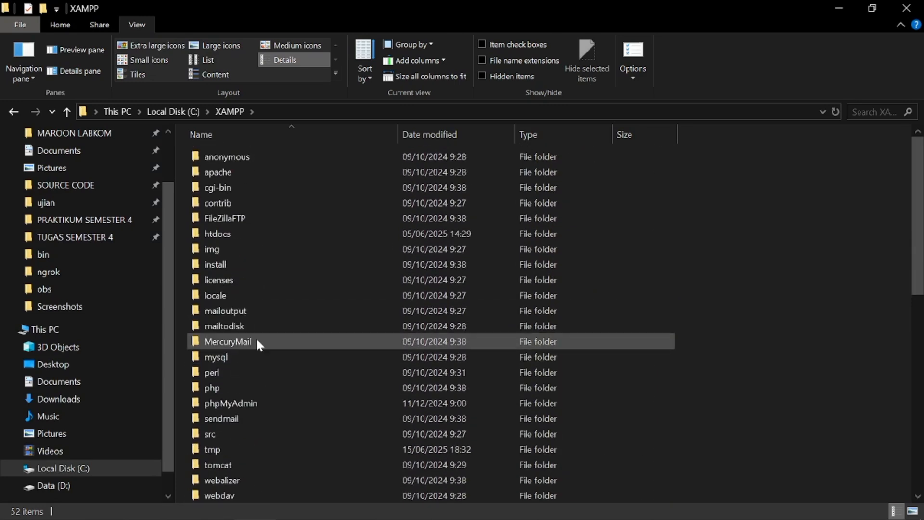
{"action": "scroll", "coordinate": [256, 337], "scroll_direction": "down", "scroll_amount": 1}
{"action": "scroll", "coordinate": [257, 341], "scroll_direction": "down", "scroll_amount": 1}
{"action": "left_click", "coordinate": [264, 290]}
{"action": "double_click", "coordinate": [264, 291]}
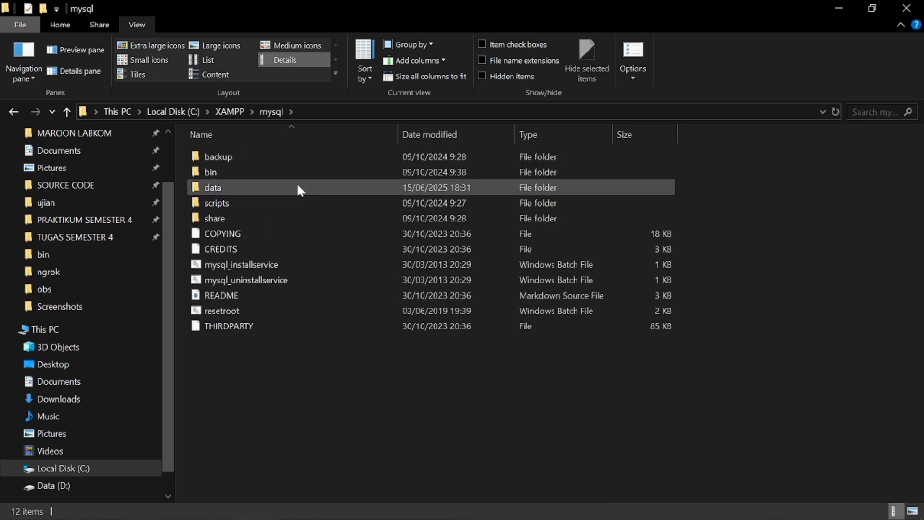
{"action": "double_click", "coordinate": [282, 172]}
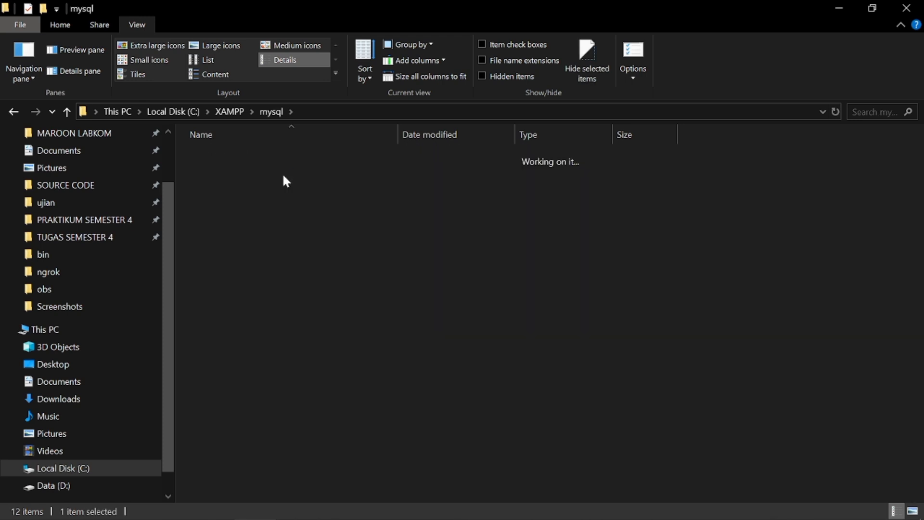
Open the "my" configuration settings file from the bin folder in Notepad and maximize its window
{"action": "scroll", "coordinate": [263, 263], "scroll_direction": "down", "scroll_amount": 10}
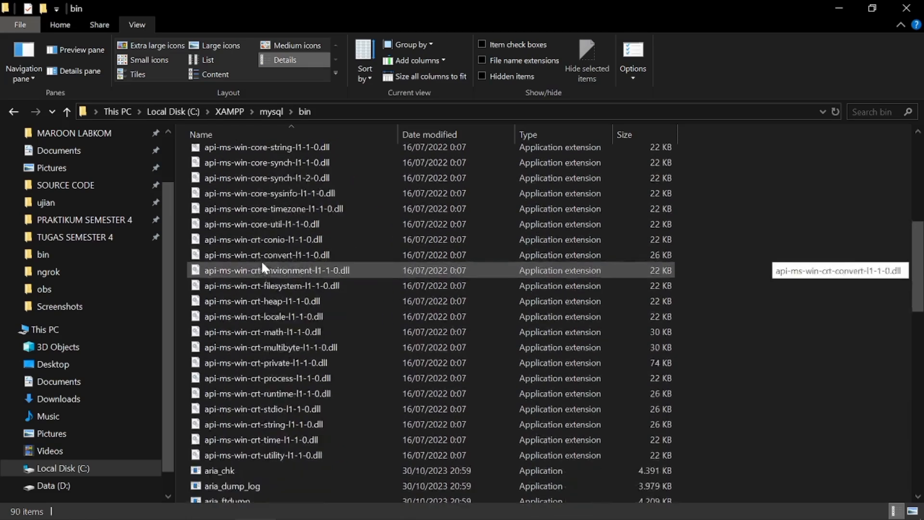
{"action": "scroll", "coordinate": [263, 266], "scroll_direction": "down", "scroll_amount": 4}
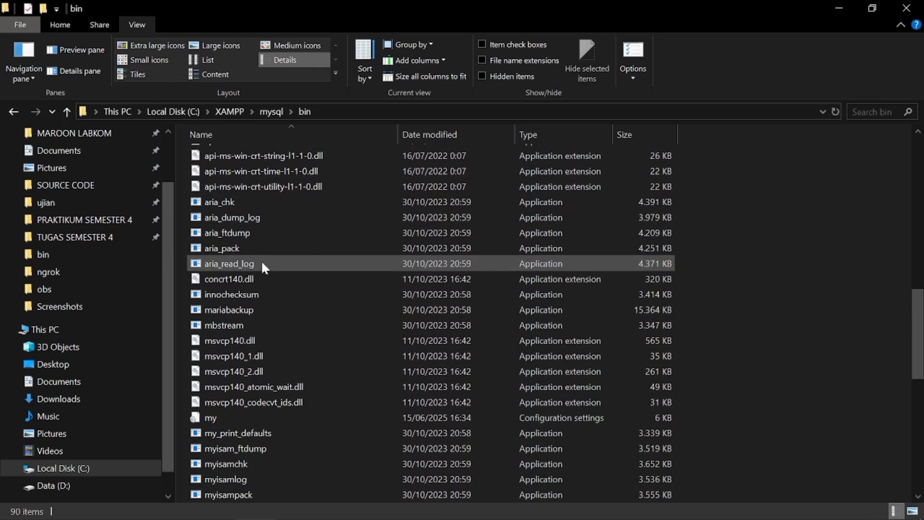
{"action": "scroll", "coordinate": [264, 267], "scroll_direction": "down", "scroll_amount": 3}
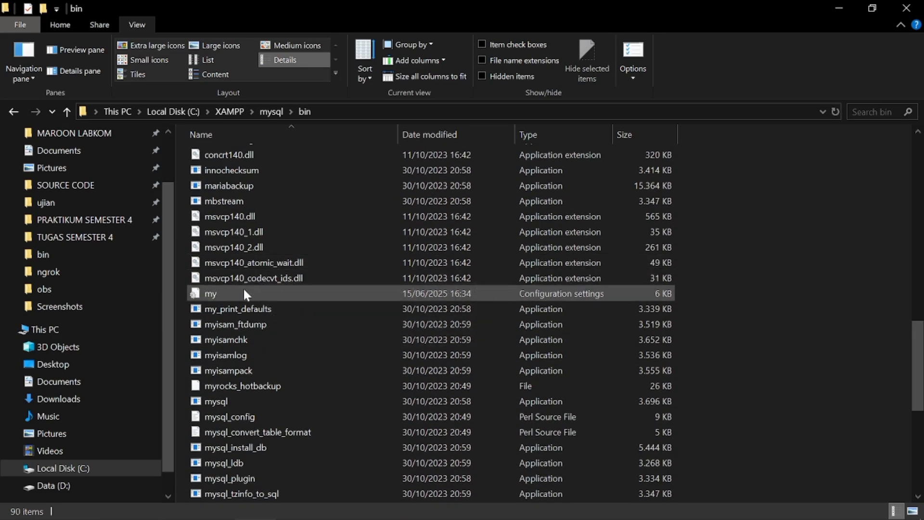
{"action": "left_click", "coordinate": [236, 293]}
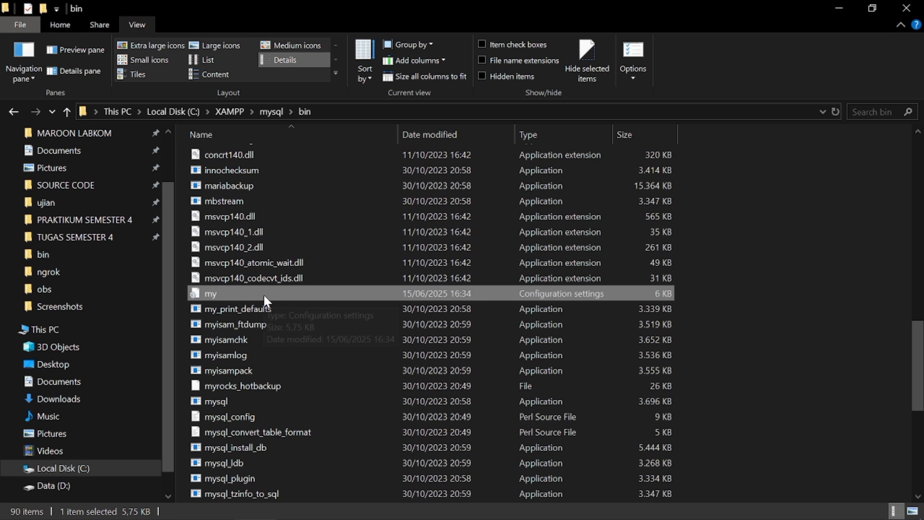
{"action": "double_click", "coordinate": [278, 293]}
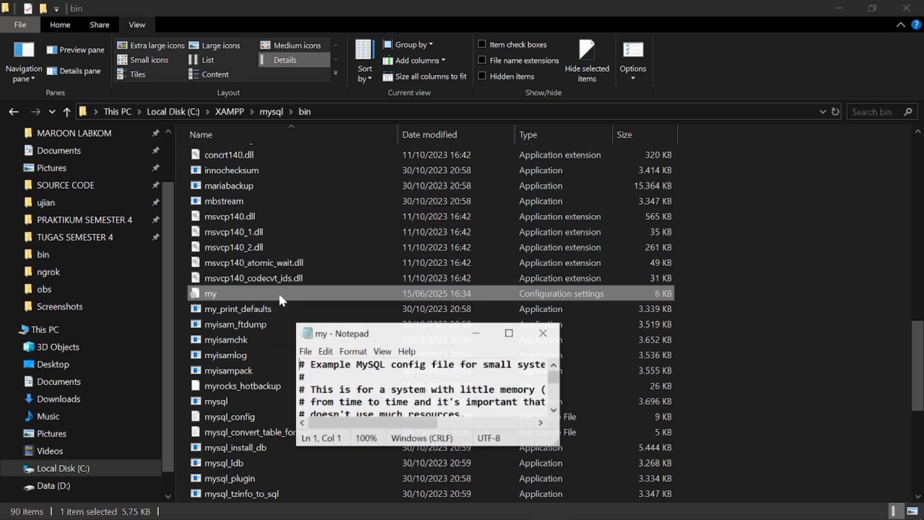
{"action": "left_click", "coordinate": [509, 333]}
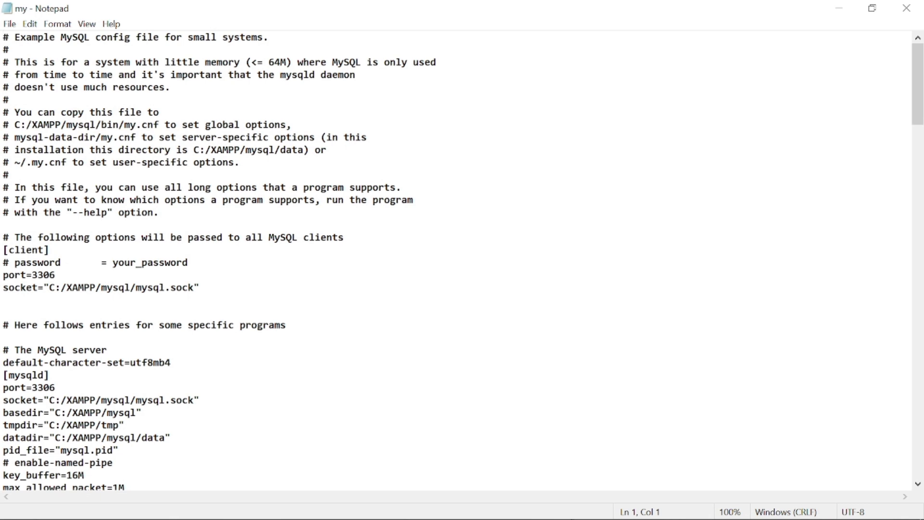
Examine the replication settings in the [mysqld] section, including log-bin, server-id, auto_increment_increment and auto_increment_offset
{"action": "scroll", "coordinate": [458, 260], "scroll_direction": "down", "scroll_amount": 3}
{"action": "scroll", "coordinate": [458, 260], "scroll_direction": "up", "scroll_amount": 3}
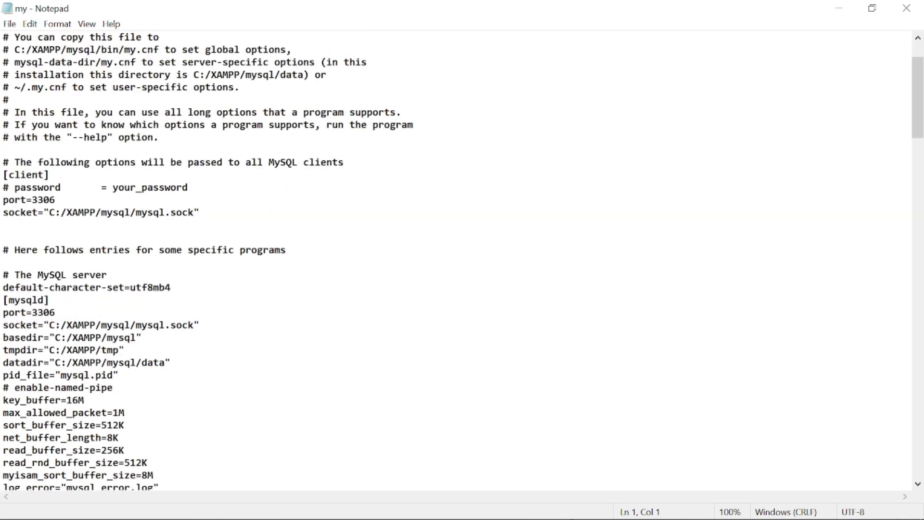
{"action": "scroll", "coordinate": [457, 260], "scroll_direction": "down", "scroll_amount": 5}
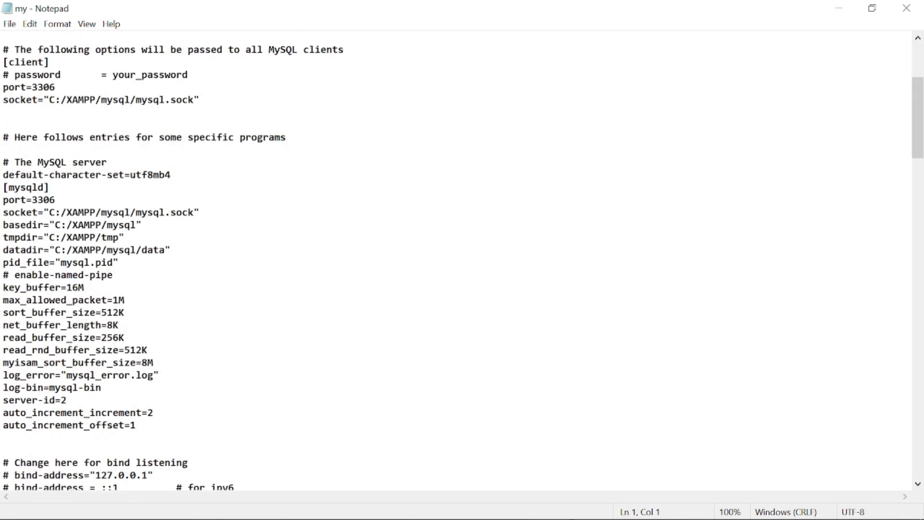
{"action": "scroll", "coordinate": [458, 260], "scroll_direction": "down", "scroll_amount": 3}
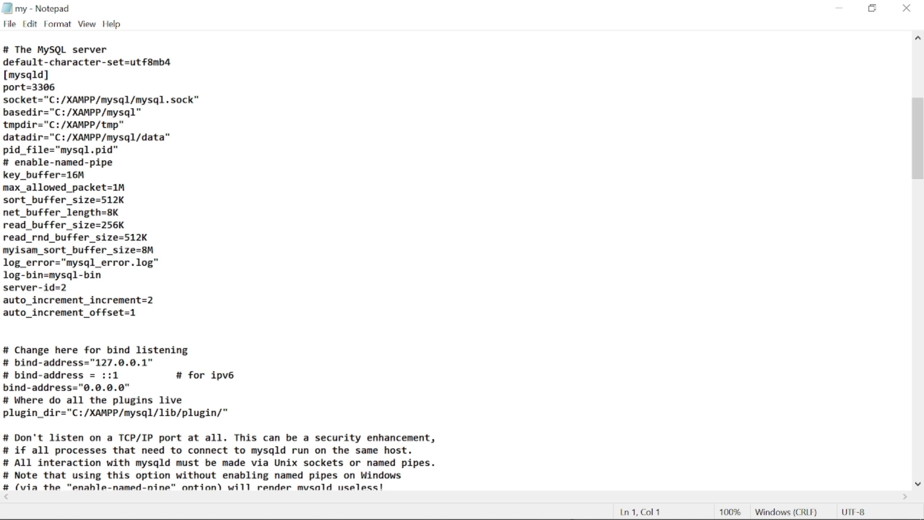
{"action": "left_click_drag", "start_coordinate": [3, 300], "coordinate": [153, 300]}
{"action": "left_click", "coordinate": [153, 300]}
{"action": "left_click", "coordinate": [137, 312]}
Examine the bind-address lines and the Replication Master Server section, including its commented-out server-id line
{"action": "scroll", "coordinate": [462, 261], "scroll_direction": "down", "scroll_amount": 2}
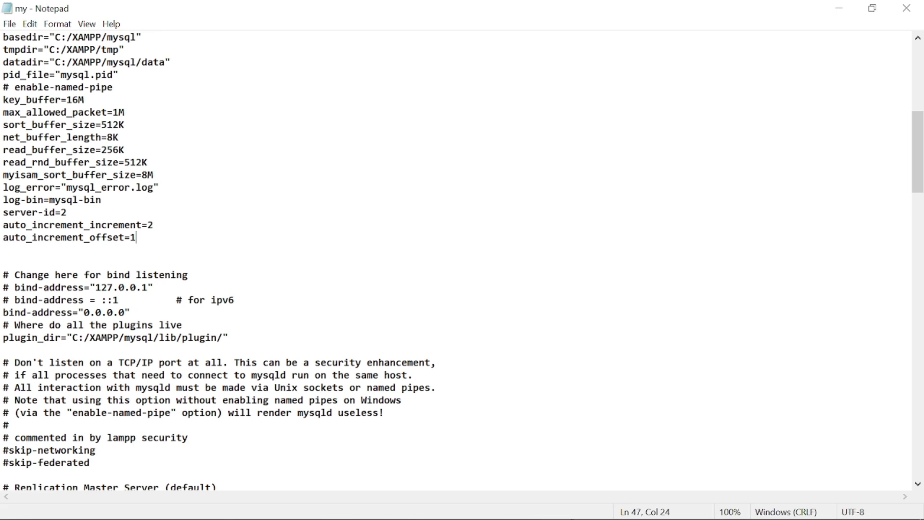
{"action": "scroll", "coordinate": [457, 260], "scroll_direction": "down", "scroll_amount": 2}
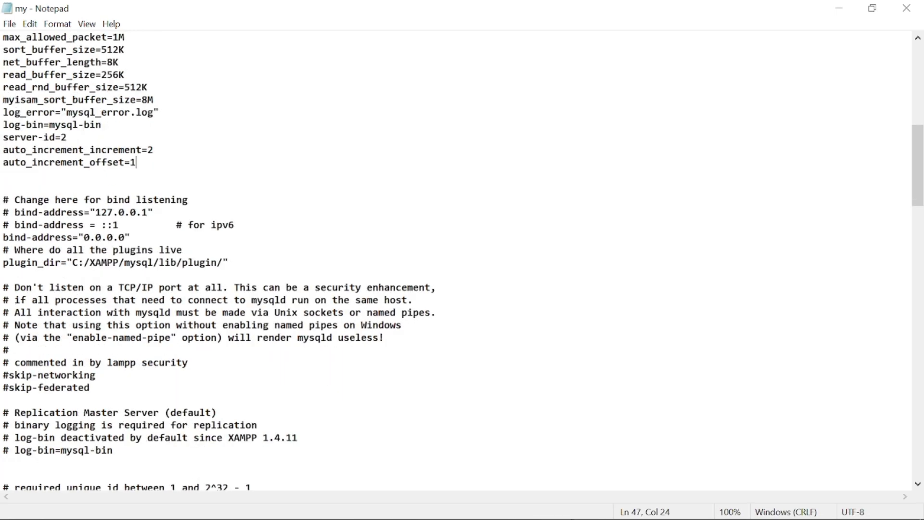
{"action": "scroll", "coordinate": [457, 260], "scroll_direction": "up", "scroll_amount": 6}
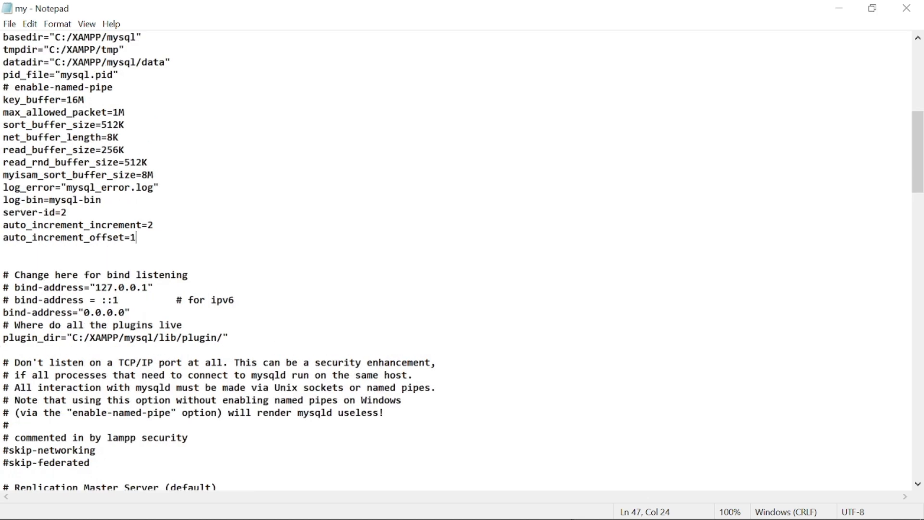
{"action": "scroll", "coordinate": [457, 260], "scroll_direction": "down", "scroll_amount": 2}
{"action": "scroll", "coordinate": [457, 260], "scroll_direction": "down", "scroll_amount": 6}
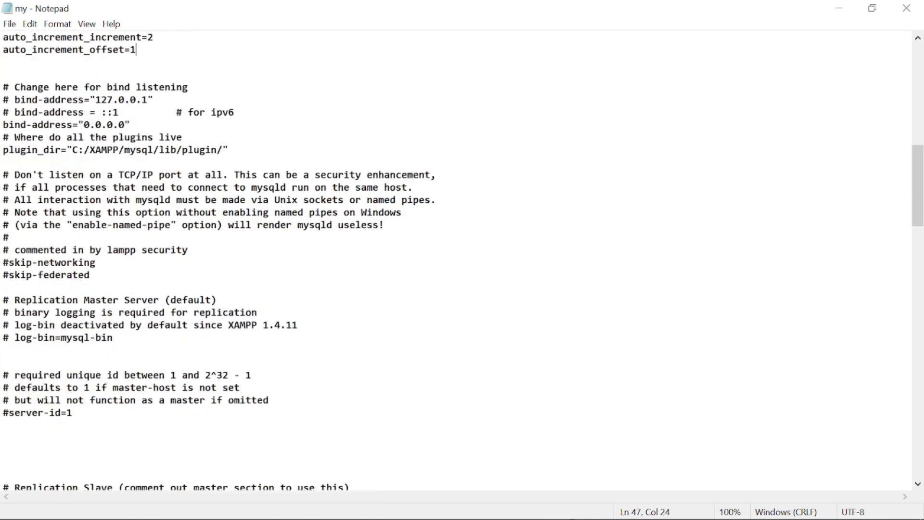
{"action": "left_click", "coordinate": [9, 375]}
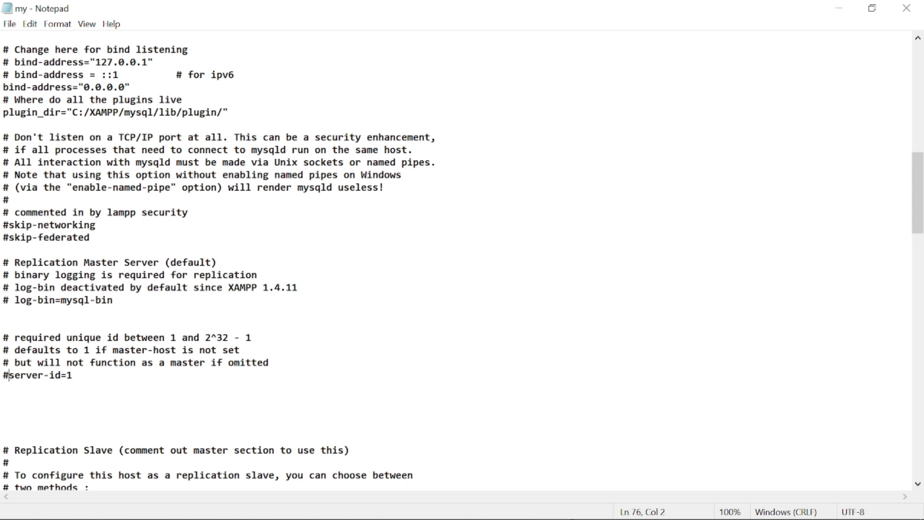
{"action": "scroll", "coordinate": [457, 260], "scroll_direction": "down", "scroll_amount": 3}
{"action": "left_click", "coordinate": [73, 262]}
Look through the Replication Slave section and the remaining settings of the configuration file, and minimize Notepad
{"action": "scroll", "coordinate": [457, 260], "scroll_direction": "down", "scroll_amount": 8}
{"action": "scroll", "coordinate": [457, 260], "scroll_direction": "up", "scroll_amount": 4}
{"action": "scroll", "coordinate": [458, 260], "scroll_direction": "down", "scroll_amount": 5}
{"action": "scroll", "coordinate": [457, 260], "scroll_direction": "down", "scroll_amount": 18}
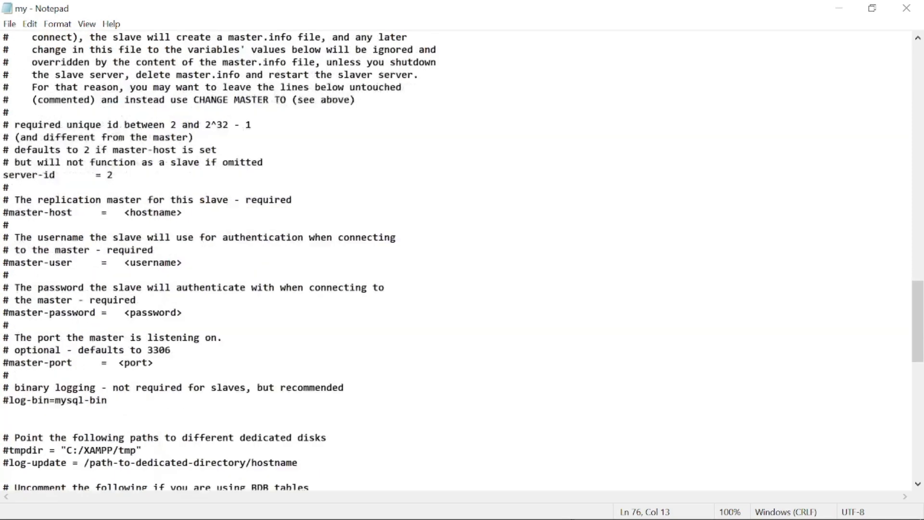
{"action": "scroll", "coordinate": [457, 260], "scroll_direction": "down", "scroll_amount": 4}
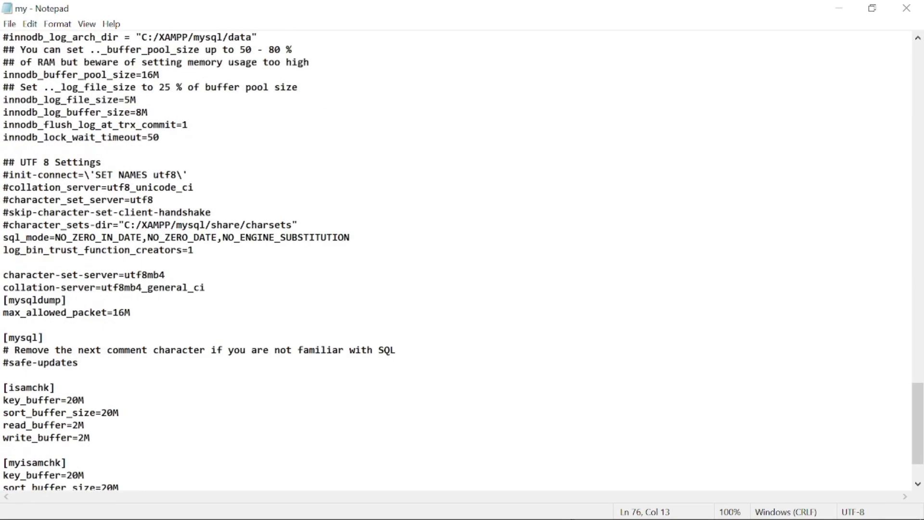
{"action": "left_click", "coordinate": [839, 8]}
Switch to the XAMPP shell holding the CREATE USER, GRANT REPLICATION SLAVE and SHOW MASTER STATUS commands, and review them
{"action": "key", "text": "alt+Tab"}
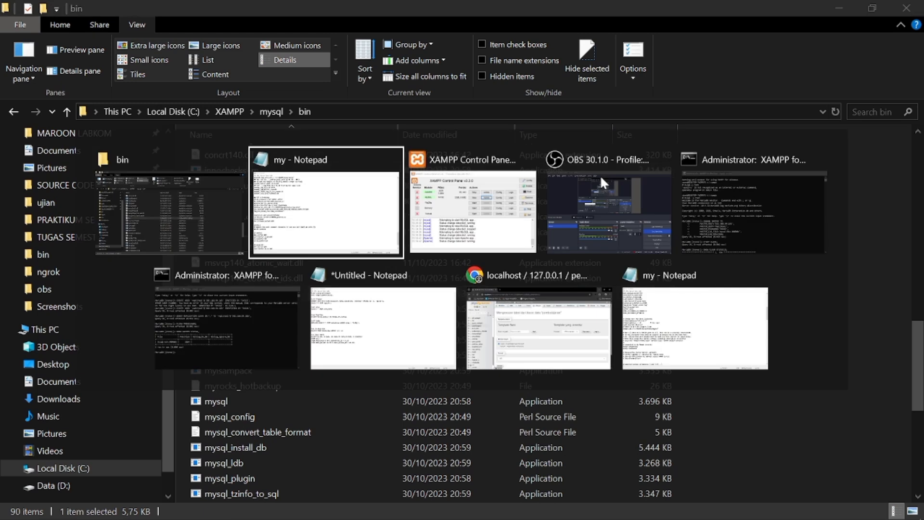
{"action": "key", "text": "alt+Tab"}
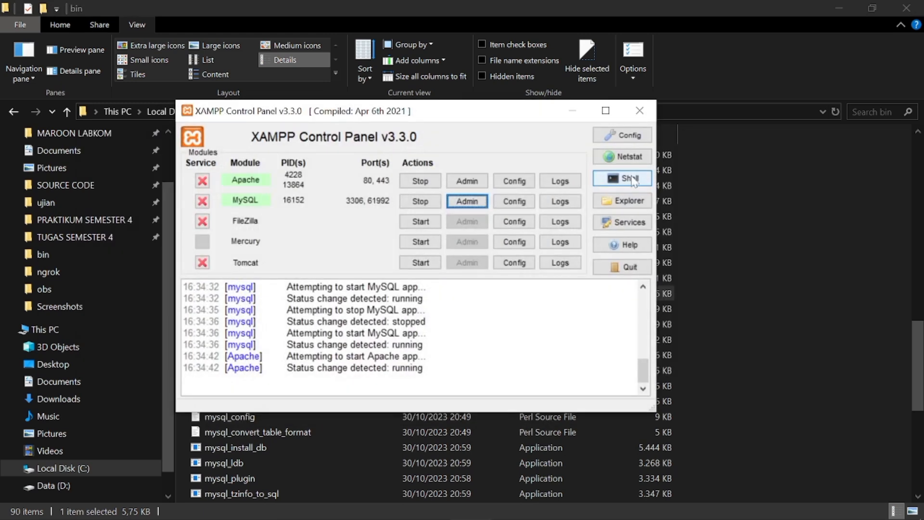
{"action": "key", "text": "alt+Tab"}
{"action": "key", "text": "alt+Tab"}
{"action": "key", "text": "alt+Tab"}
{"action": "key", "text": "alt+Tab"}
{"action": "key", "text": "alt+Tab"}
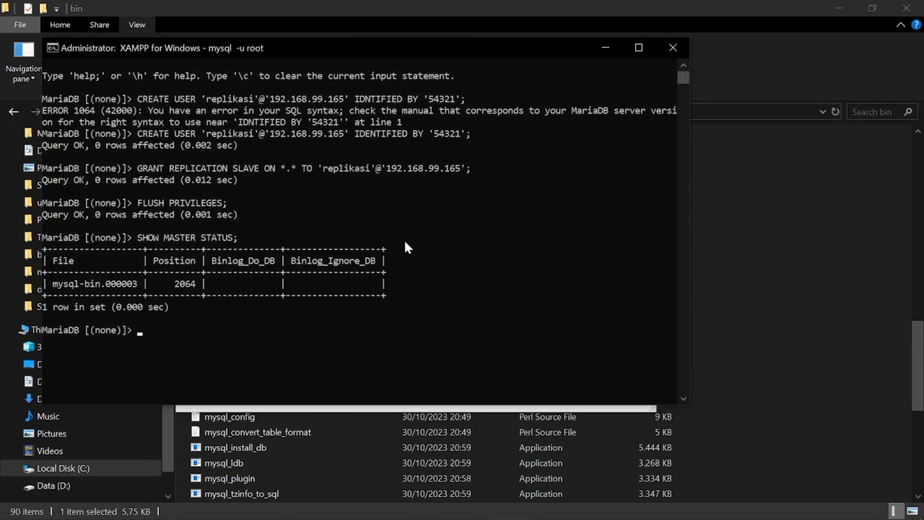
{"action": "scroll", "coordinate": [405, 243], "scroll_direction": "up", "scroll_amount": 1}
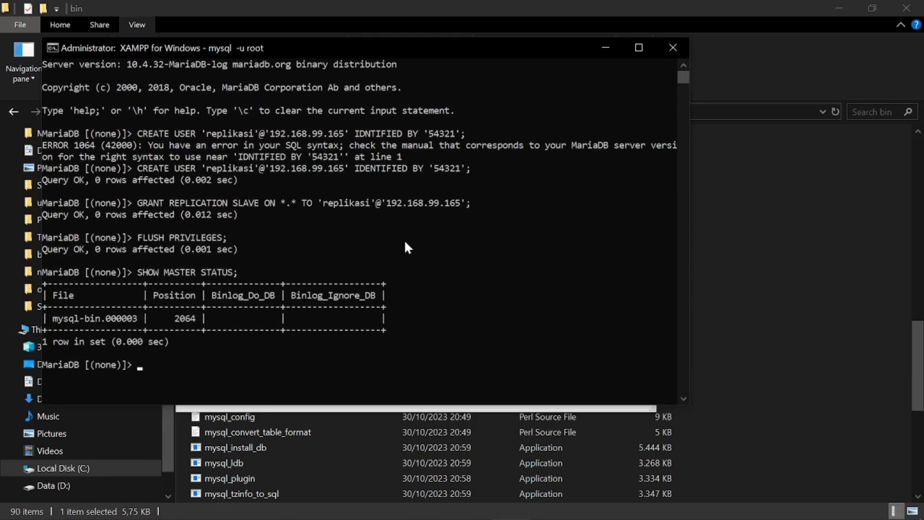
{"action": "scroll", "coordinate": [404, 243], "scroll_direction": "down", "scroll_amount": 1}
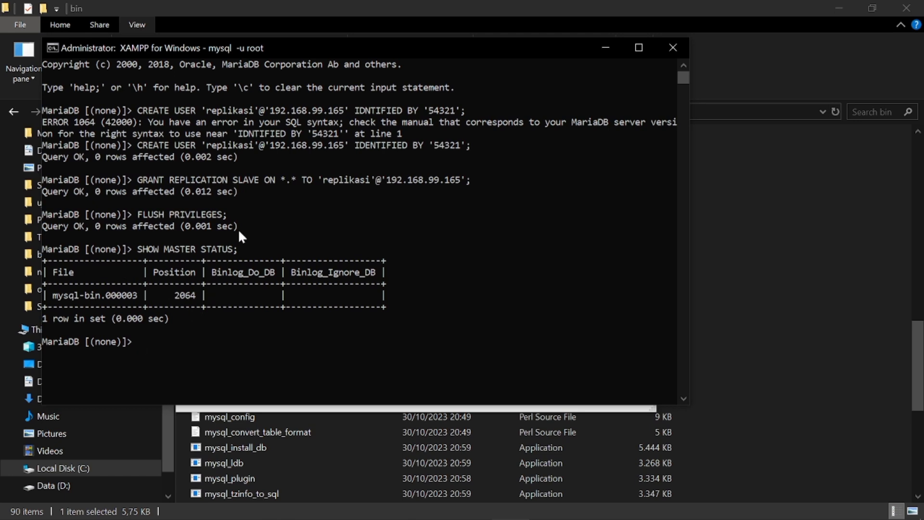
Highlight the IP address 192.168.99.165 in the first CREATE USER command
{"action": "left_click", "coordinate": [266, 110]}
{"action": "left_click_drag", "start_coordinate": [268, 109], "coordinate": [344, 115]}
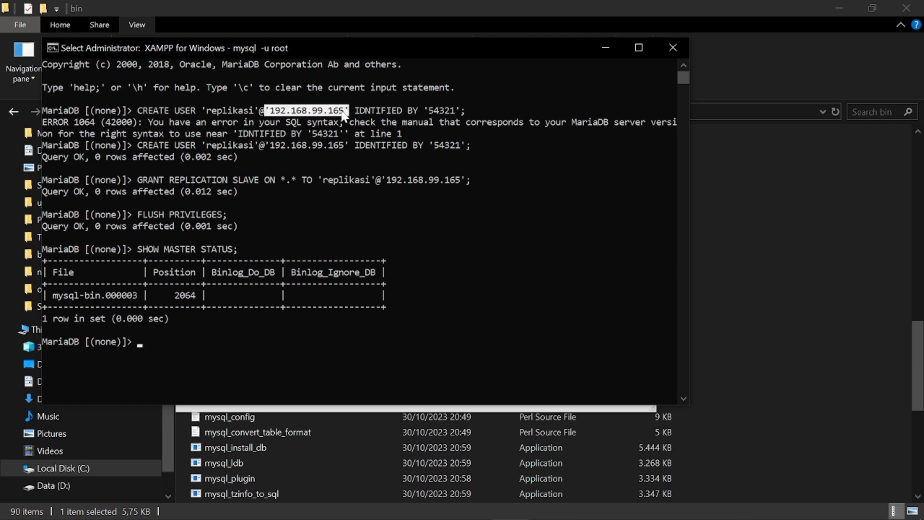
{"action": "left_click", "coordinate": [344, 115]}
{"action": "left_click", "coordinate": [271, 110]}
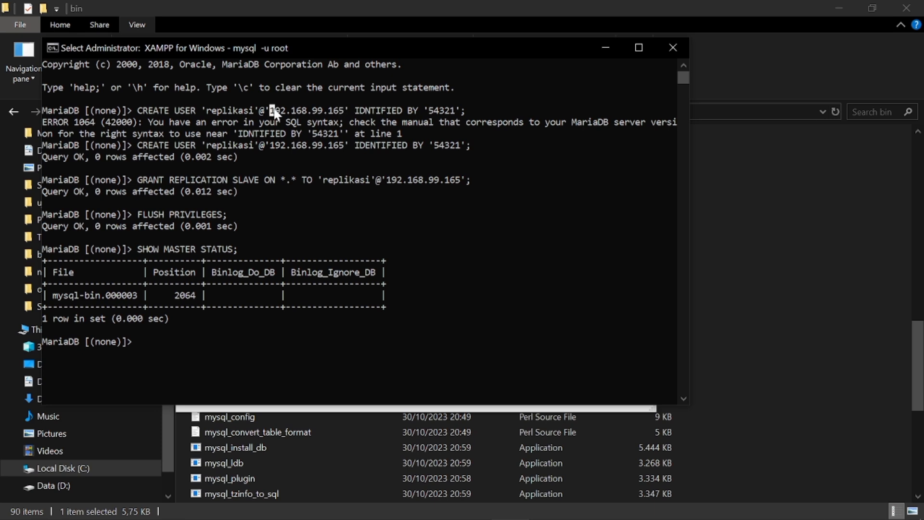
{"action": "left_click_drag", "start_coordinate": [313, 110], "coordinate": [344, 115]}
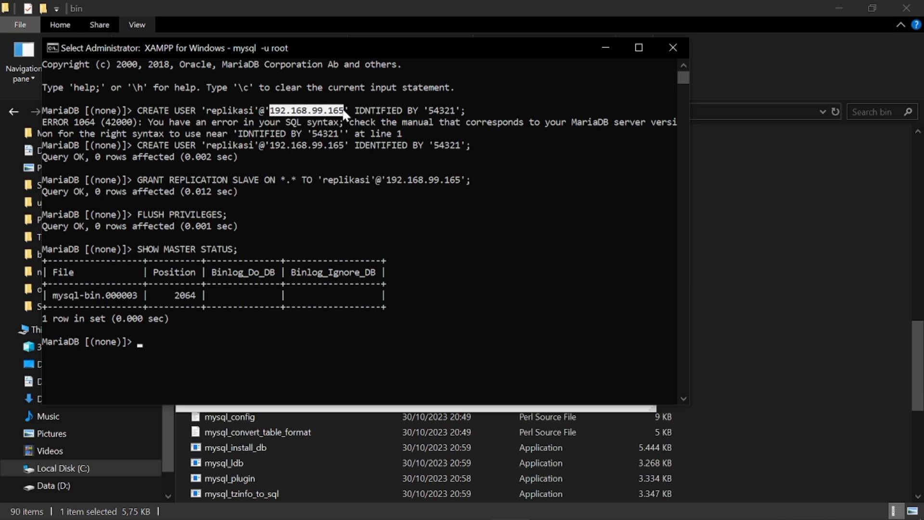
{"action": "key", "text": "alt+Tab"}
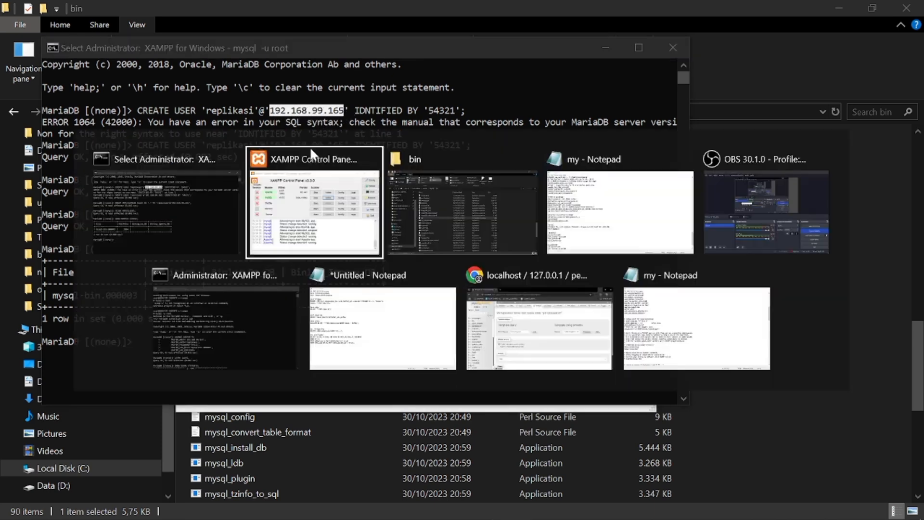
{"action": "key", "text": "alt+Tab"}
{"action": "key", "text": "alt+Tab"}
{"action": "key", "text": "alt+Tab"}
{"action": "key", "text": "alt+Tab"}
{"action": "key", "text": "alt+Tab"}
{"action": "key", "text": "alt+Tab"}
{"action": "key", "text": "alt+Tab"}
{"action": "key", "text": "alt+Tab"}
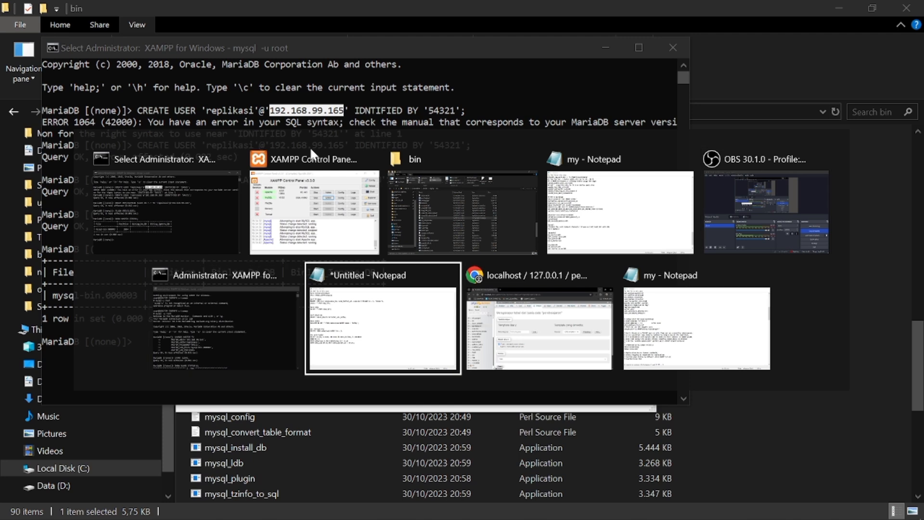
{"action": "key", "text": "alt+Tab"}
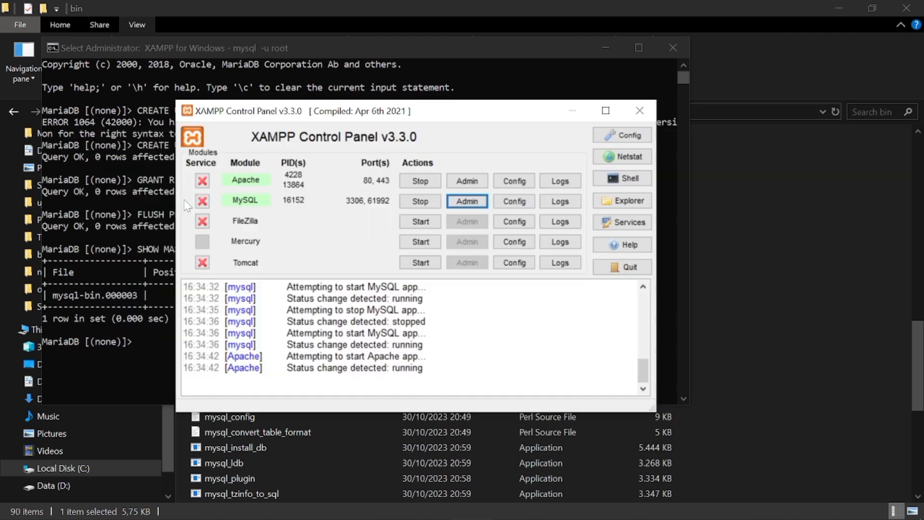
{"action": "left_click", "coordinate": [571, 114]}
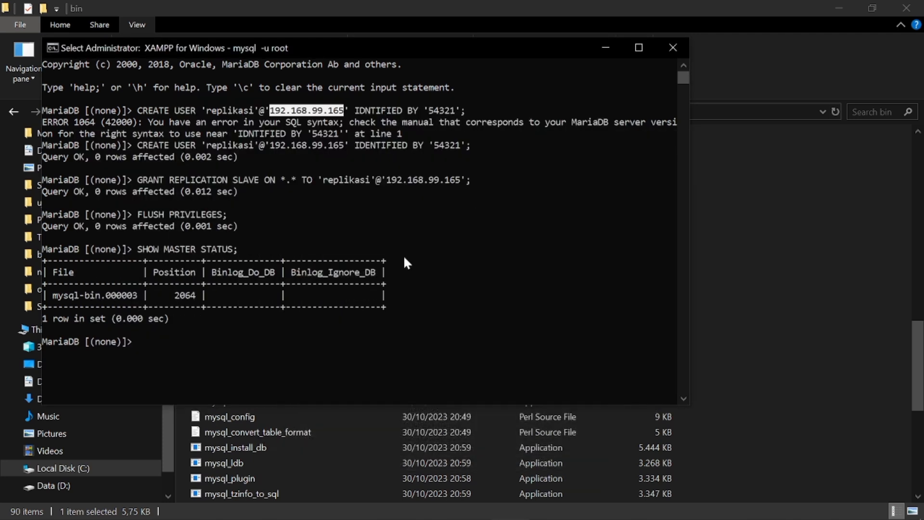
Switch to the other XAMPP shell, which holds the CHANGE MASTER TO, START SLAVE and SHOW SLAVE STATUS commands
{"action": "key", "text": "alt+Tab"}
{"action": "key", "text": "alt+Tab"}
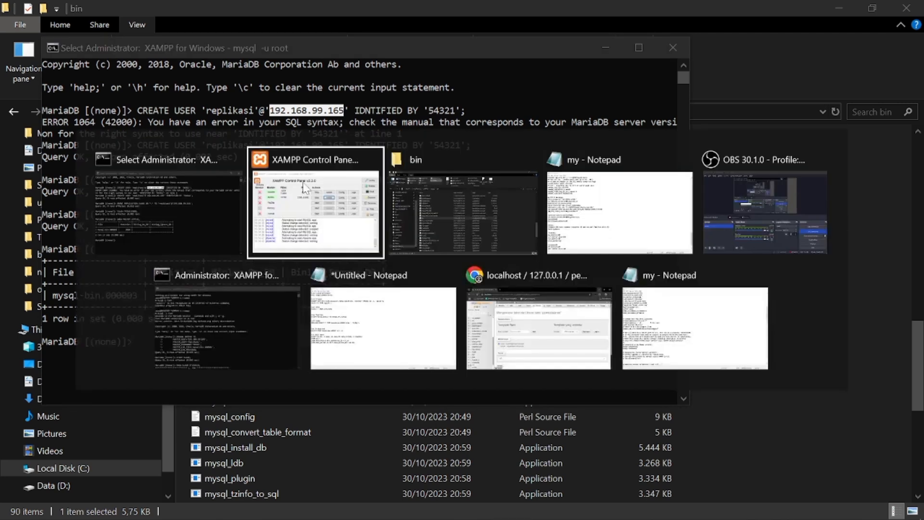
{"action": "key", "text": "alt+Tab"}
{"action": "key", "text": "alt+Tab"}
{"action": "key", "text": "alt+Tab"}
{"action": "key", "text": "alt+Tab"}
{"action": "key", "text": "alt+Tab"}
{"action": "key", "text": "alt+Tab"}
{"action": "key", "text": "alt+Tab"}
{"action": "key", "text": "alt+Tab"}
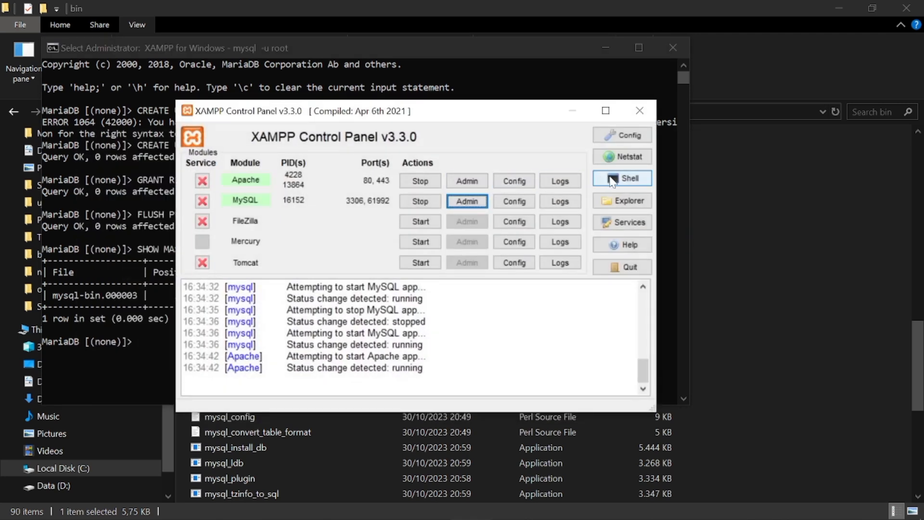
{"action": "key", "text": "alt+Tab"}
{"action": "key", "text": "alt+Tab"}
{"action": "key", "text": "alt+Tab"}
{"action": "key", "text": "alt+Tab"}
{"action": "key", "text": "alt+Tab"}
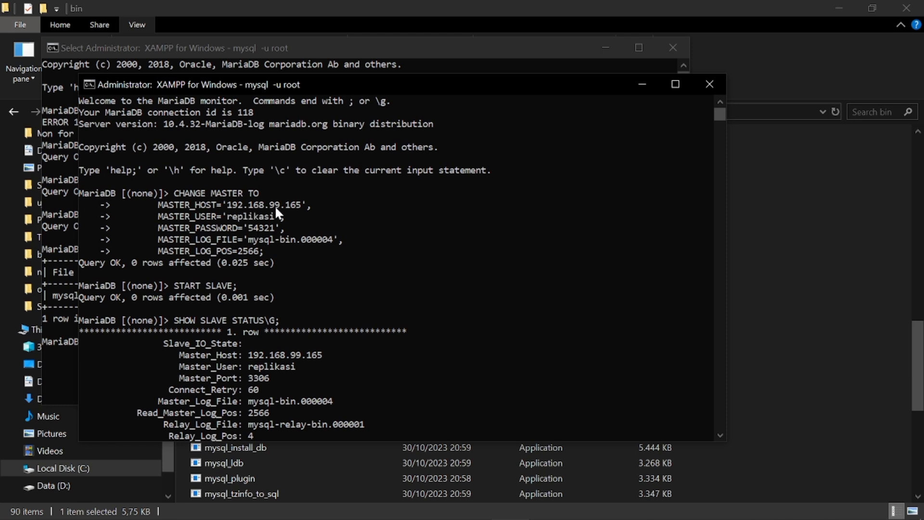
Examine the CHANGE MASTER TO parameters by highlighting the master user, the password line and the log file name
{"action": "left_click_drag", "start_coordinate": [305, 205], "coordinate": [270, 216]}
{"action": "left_click", "coordinate": [239, 218]}
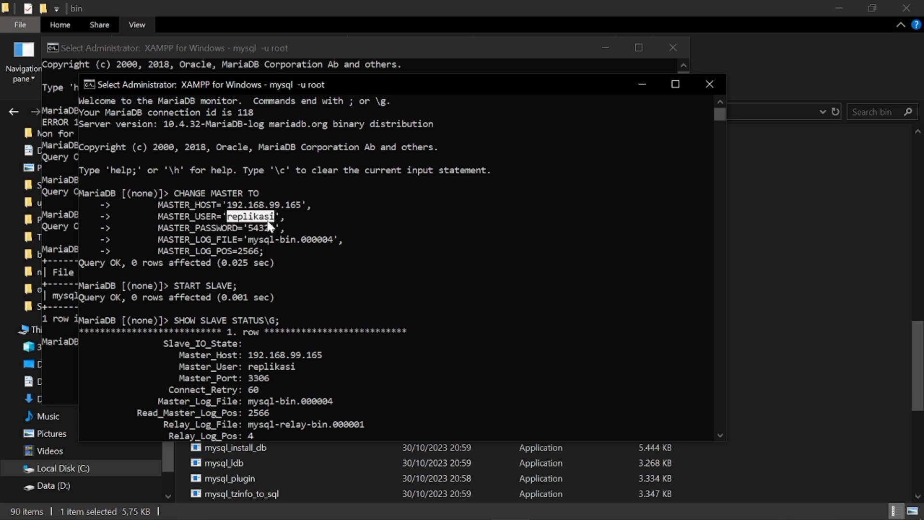
{"action": "left_click", "coordinate": [222, 229]}
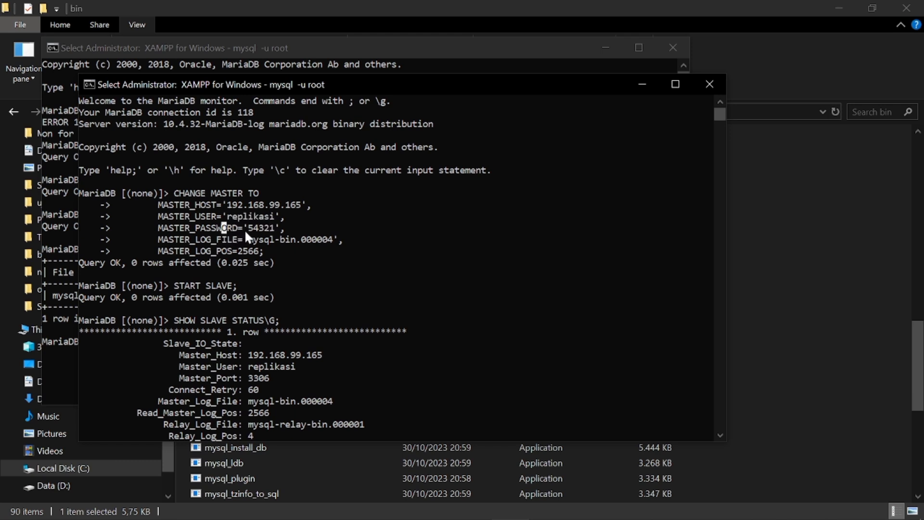
{"action": "left_click_drag", "start_coordinate": [268, 233], "coordinate": [314, 243]}
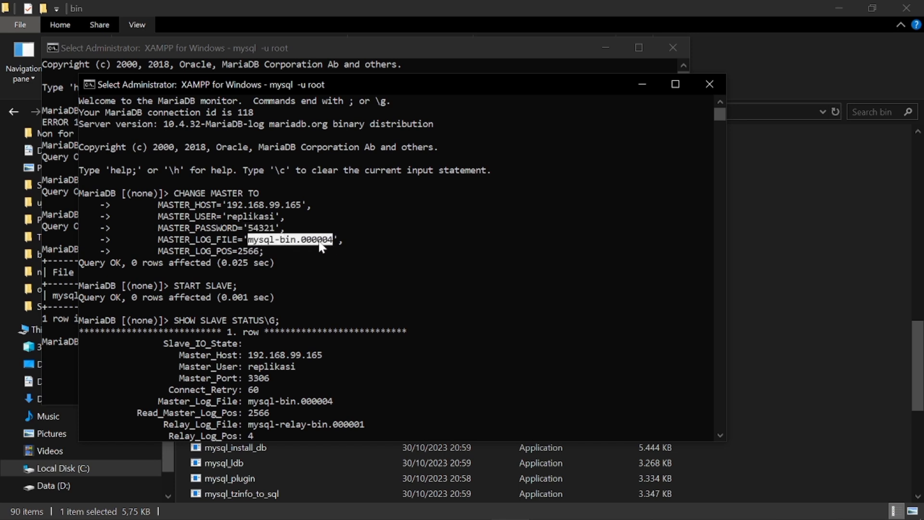
Compare the log file and position in CHANGE MASTER TO with the SHOW MASTER STATUS table in the other shell
{"action": "key", "text": "alt+Tab"}
{"action": "left_click", "coordinate": [146, 250]}
{"action": "left_click", "coordinate": [63, 218]}
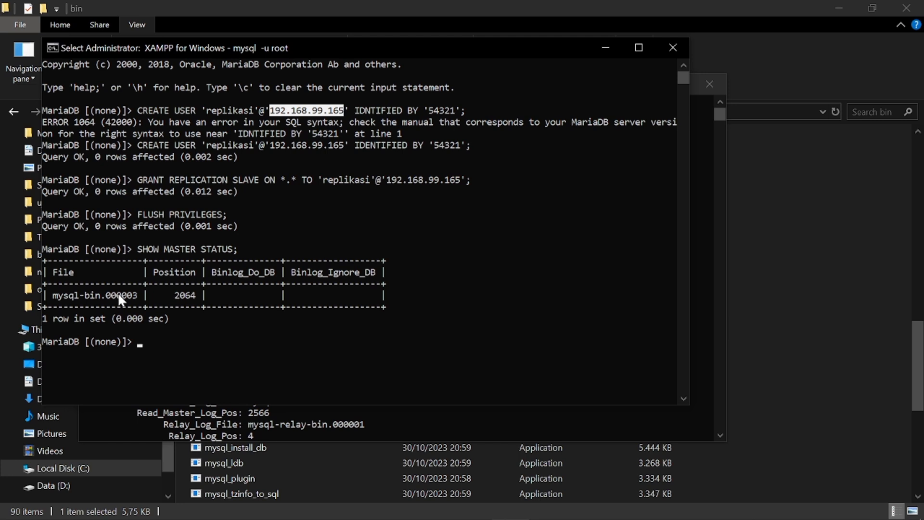
{"action": "key", "text": "alt+Tab"}
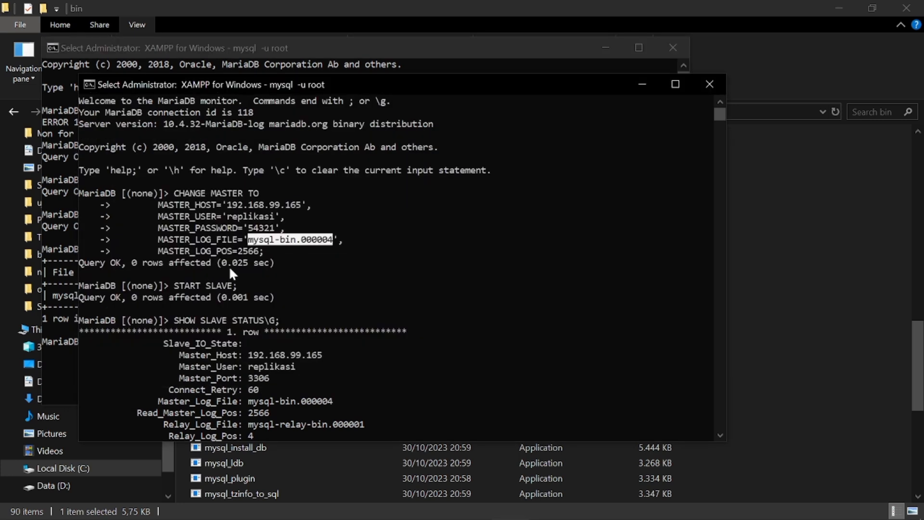
{"action": "left_click_drag", "start_coordinate": [285, 264], "coordinate": [172, 193]}
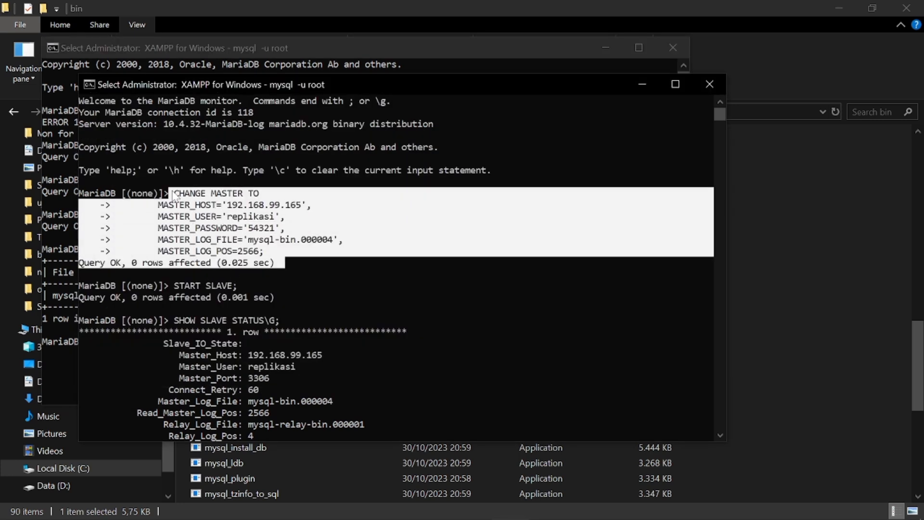
{"action": "left_click", "coordinate": [251, 251]}
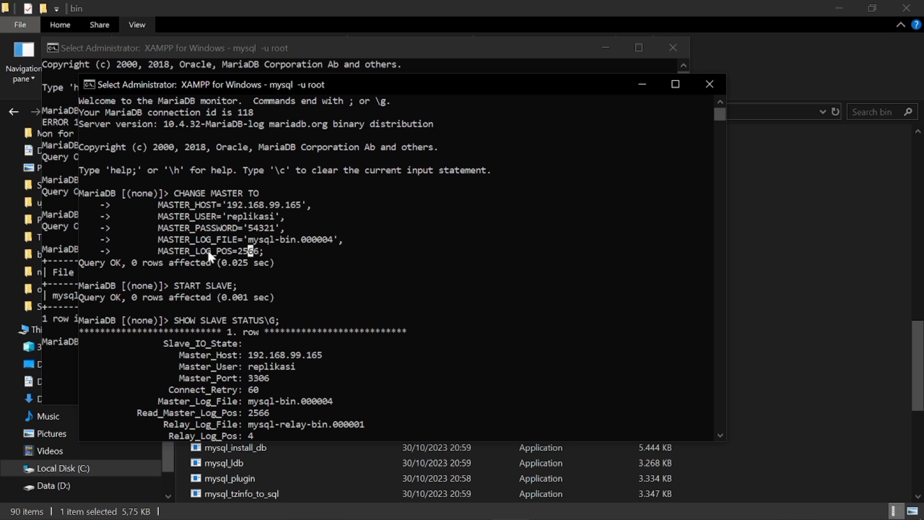
{"action": "key", "text": "alt+Tab"}
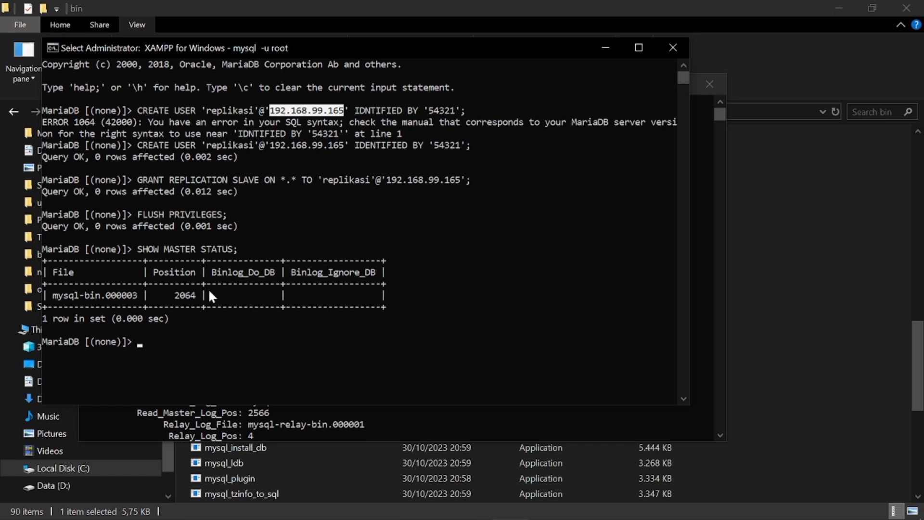
{"action": "key", "text": "alt+Tab"}
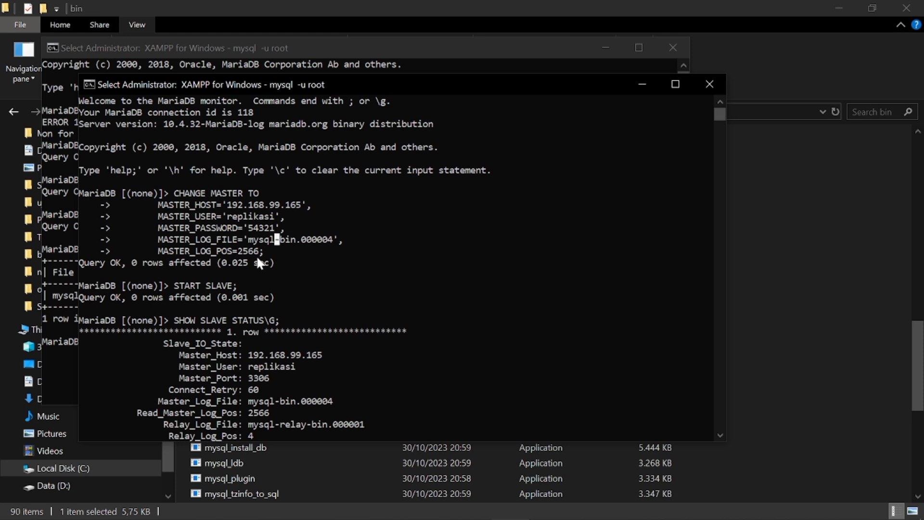
{"action": "key", "text": "alt+Tab"}
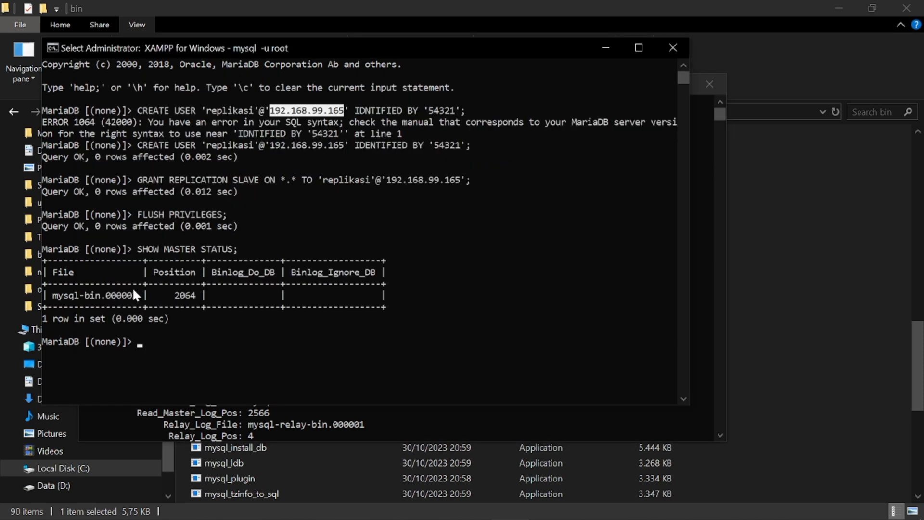
Return to the slave shell and review its START SLAVE, STOP SLAVE and second CHANGE MASTER TO commands
{"action": "key", "text": "alt+Tab"}
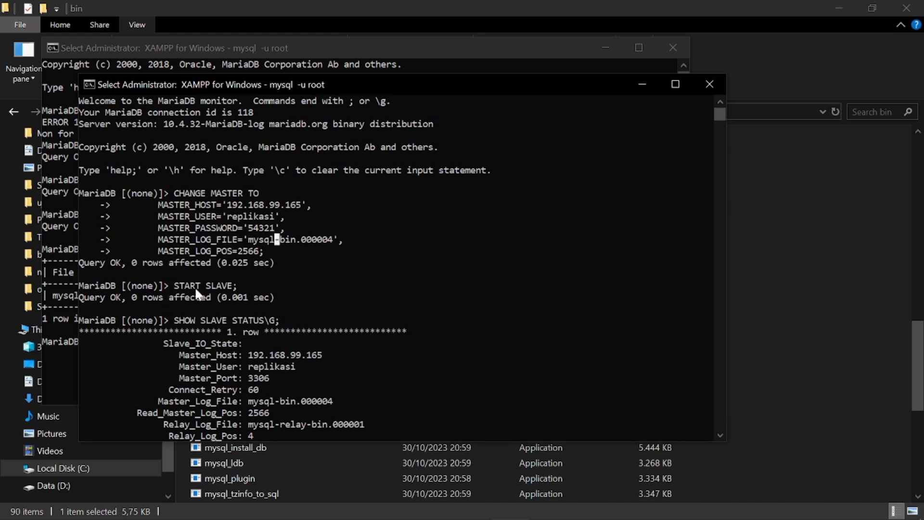
{"action": "scroll", "coordinate": [199, 292], "scroll_direction": "down", "scroll_amount": 2}
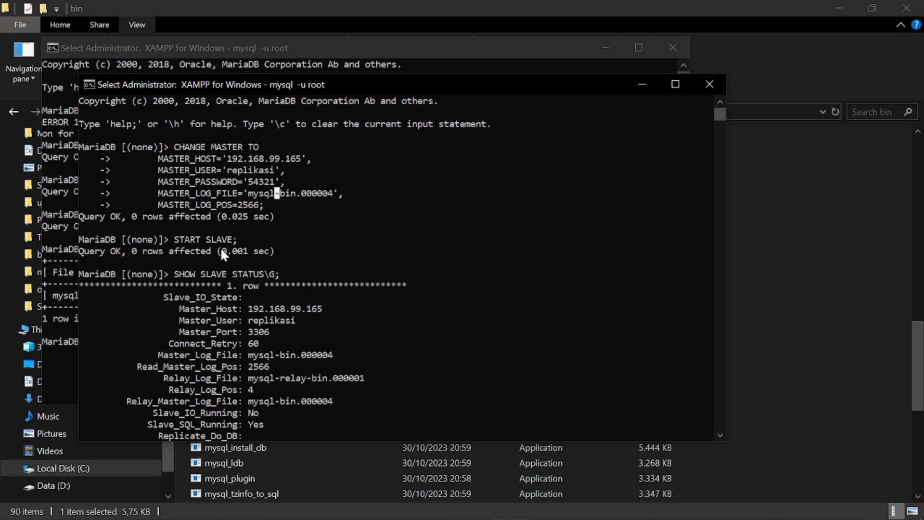
{"action": "scroll", "coordinate": [220, 247], "scroll_direction": "down", "scroll_amount": 15}
{"action": "scroll", "coordinate": [221, 247], "scroll_direction": "down", "scroll_amount": 7}
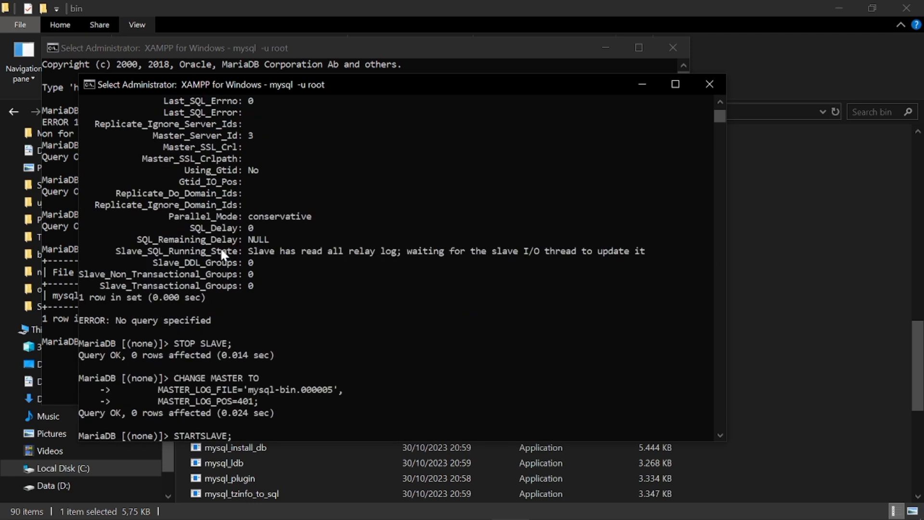
{"action": "scroll", "coordinate": [209, 273], "scroll_direction": "down", "scroll_amount": 5}
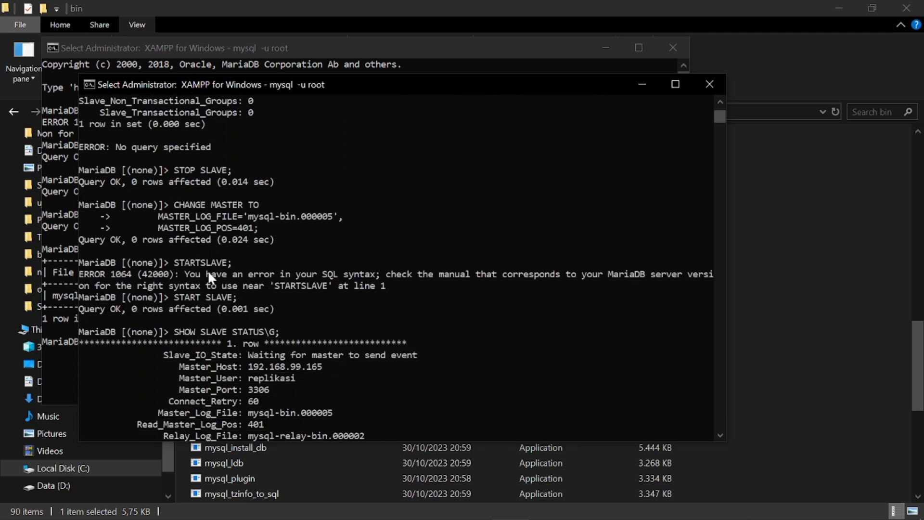
{"action": "scroll", "coordinate": [208, 274], "scroll_direction": "down", "scroll_amount": 2}
{"action": "scroll", "coordinate": [192, 255], "scroll_direction": "down", "scroll_amount": 1}
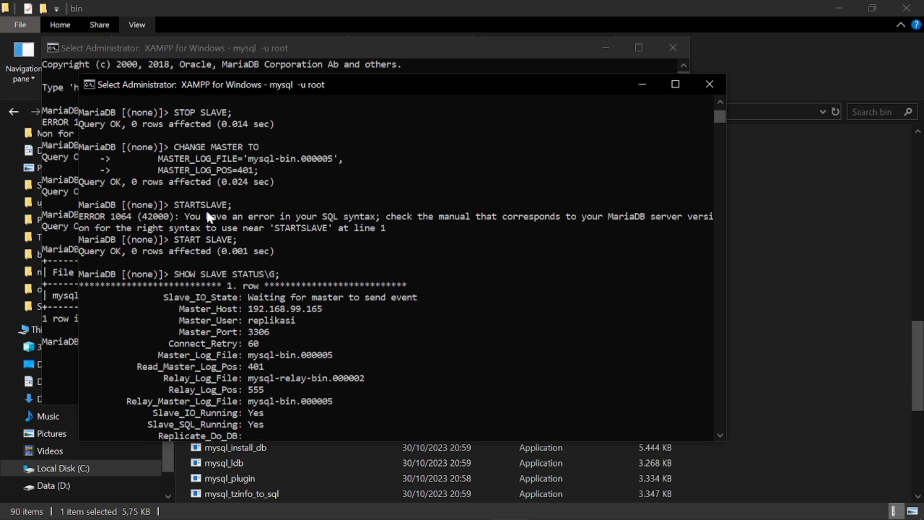
Examine the second SHOW SLAVE STATUS output, including the Slave_IO_Running and Slave_SQL_Running rows
{"action": "scroll", "coordinate": [208, 213], "scroll_direction": "down", "scroll_amount": 4}
{"action": "scroll", "coordinate": [206, 210], "scroll_direction": "down", "scroll_amount": 1}
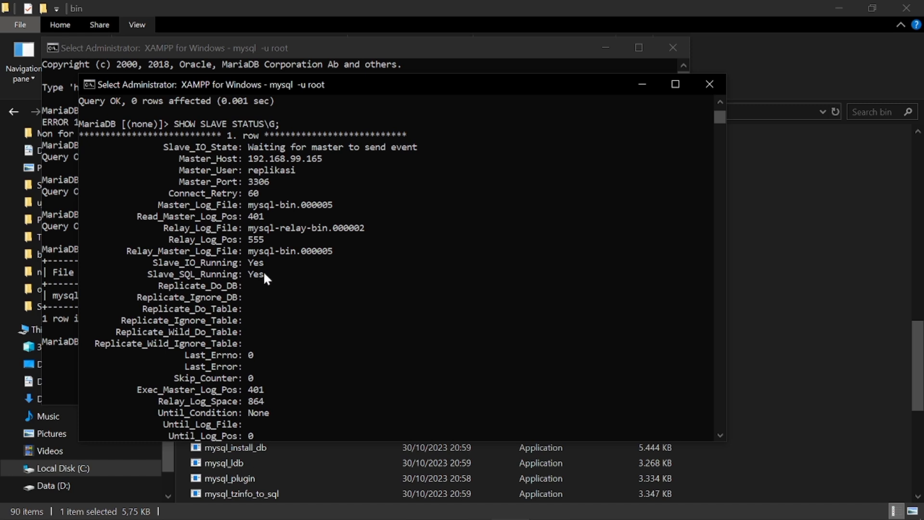
{"action": "scroll", "coordinate": [264, 275], "scroll_direction": "down", "scroll_amount": 8}
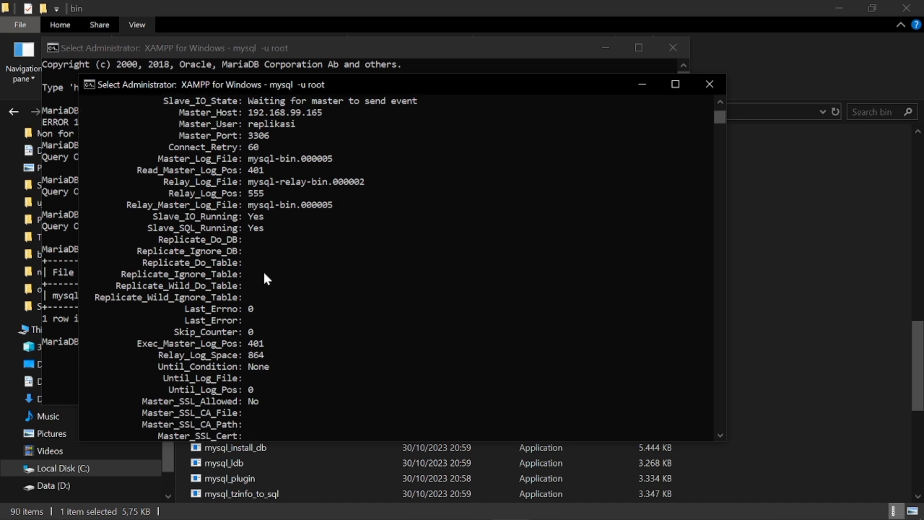
{"action": "scroll", "coordinate": [265, 275], "scroll_direction": "down", "scroll_amount": 5}
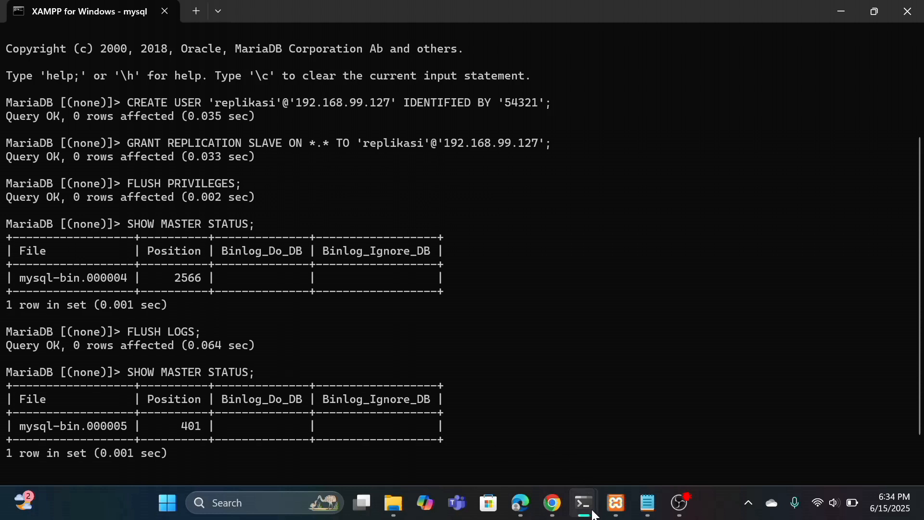
Switch to the shell whose CHANGE MASTER TO uses host 192.168.99.127 and examine its START SLAVE and SHOW SLAVE STATUS commands
{"action": "mouse_move", "coordinate": [583, 501]}
{"action": "left_click", "coordinate": [745, 417]}
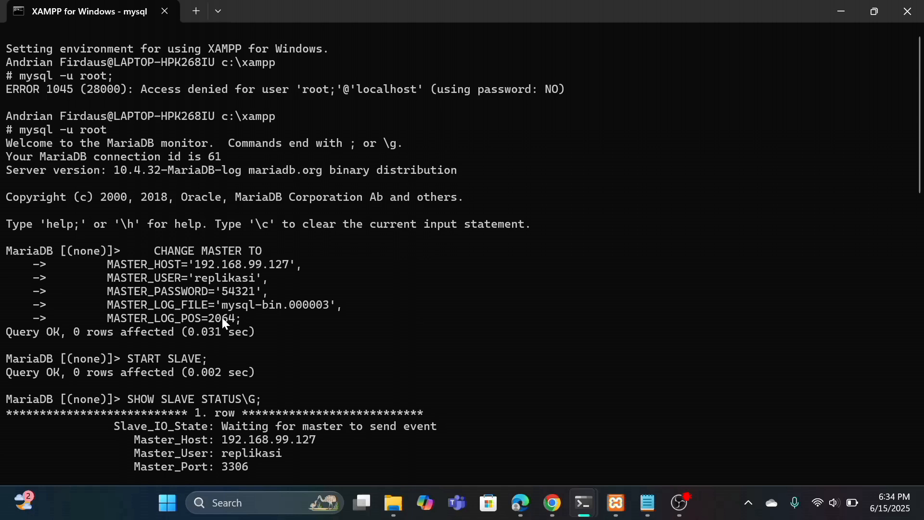
{"action": "scroll", "coordinate": [296, 365], "scroll_direction": "down", "scroll_amount": 4}
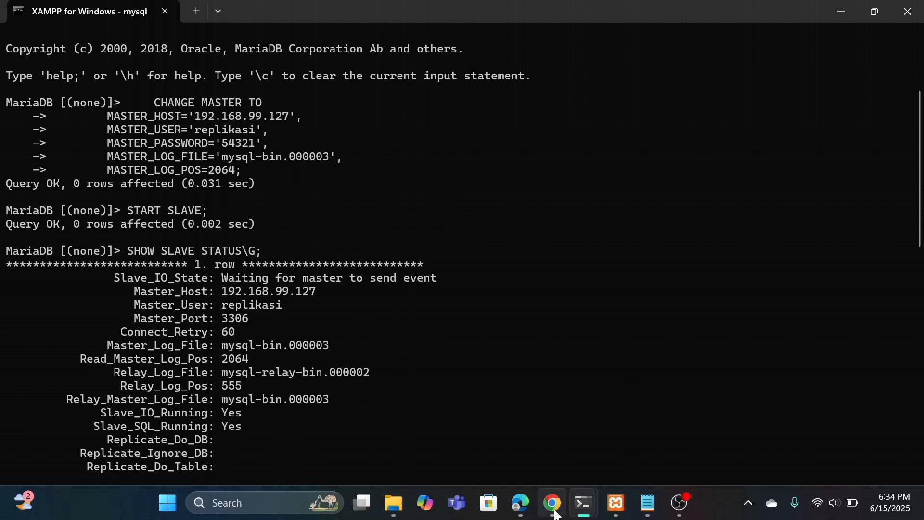
Switch to phpMyAdmin in Edge and create a database named per
{"action": "left_click", "coordinate": [521, 503]}
{"action": "type", "text": "per"}
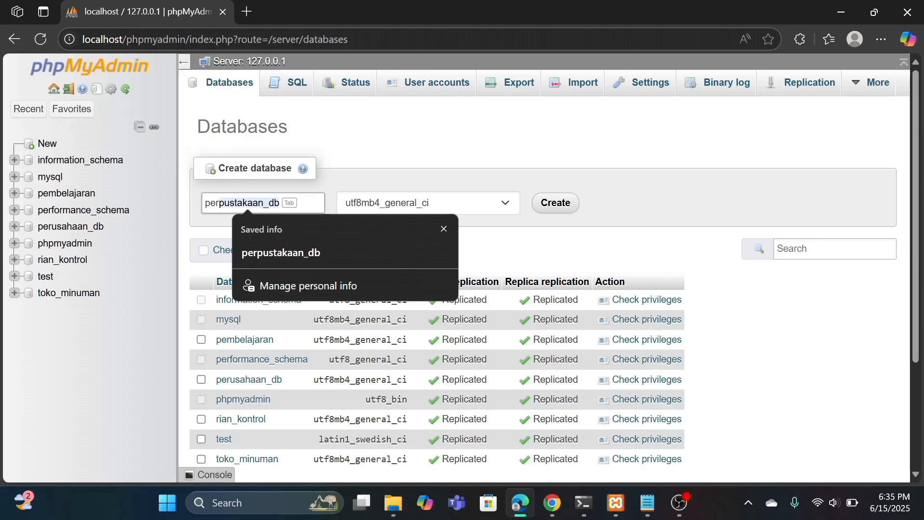
{"action": "key", "text": "Return"}
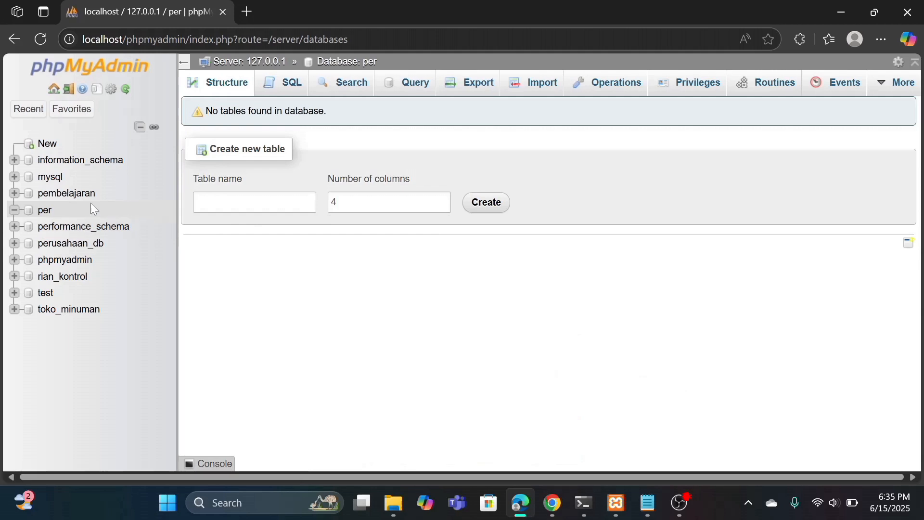
Create another database named perpustakaan_db and open its SQL query editor
{"action": "left_click", "coordinate": [52, 147]}
{"action": "left_click", "coordinate": [247, 204]}
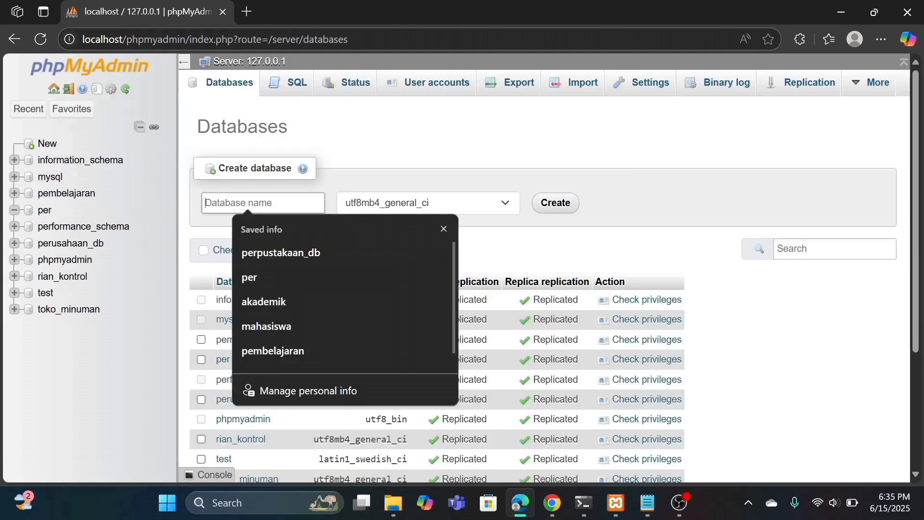
{"action": "left_click", "coordinate": [302, 254]}
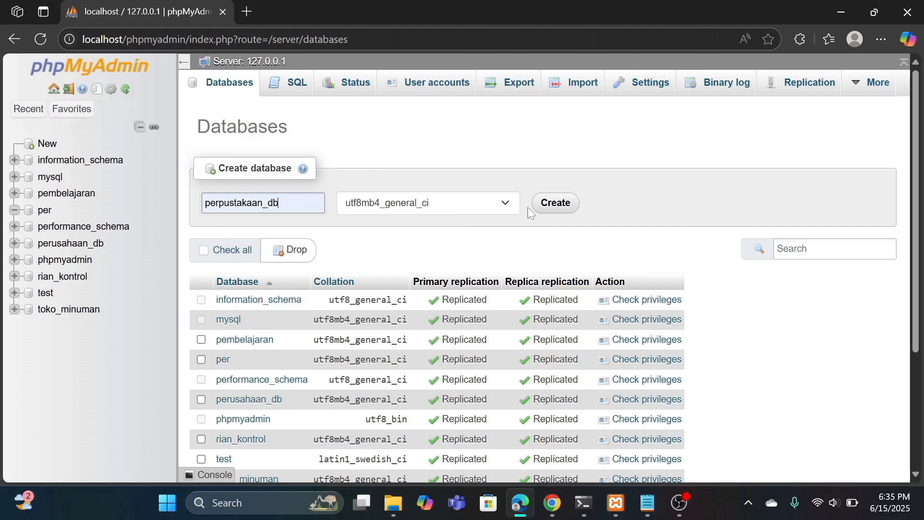
{"action": "left_click", "coordinate": [574, 204]}
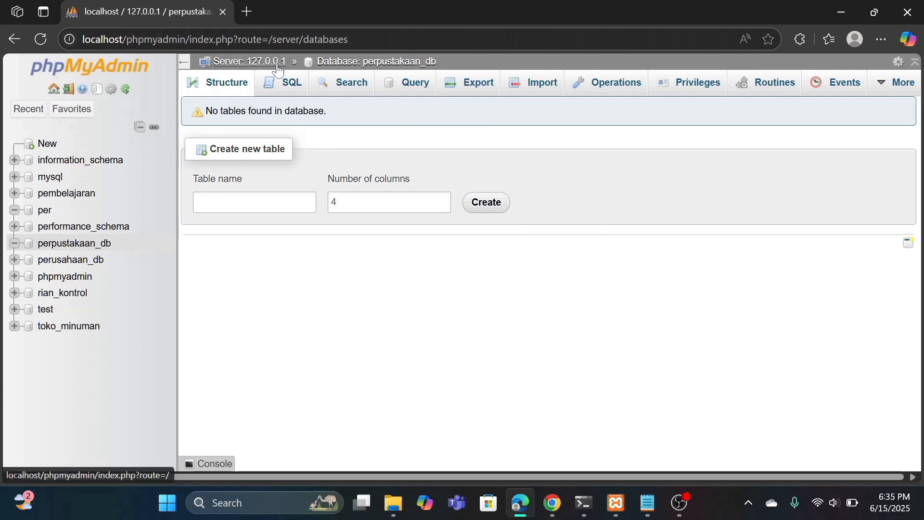
{"action": "left_click", "coordinate": [281, 88]}
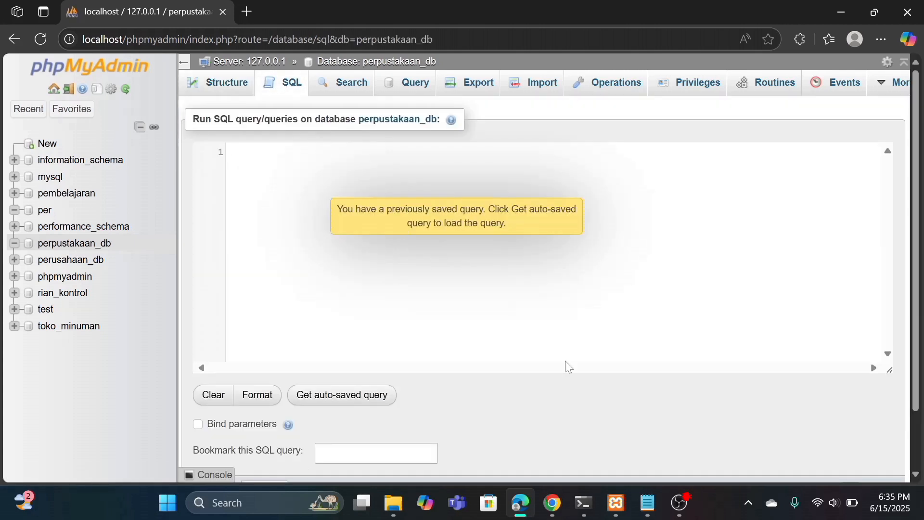
{"action": "left_click", "coordinate": [648, 503]}
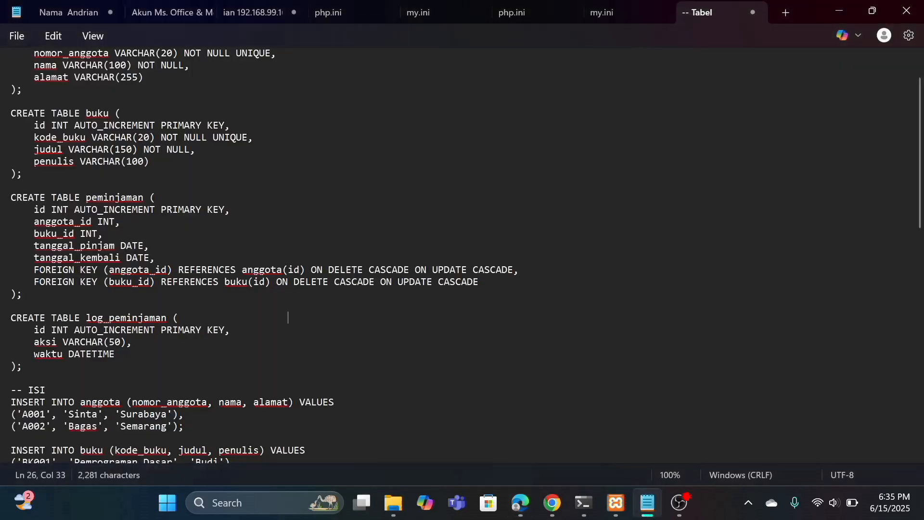
{"action": "scroll", "coordinate": [288, 367], "scroll_direction": "down", "scroll_amount": 1}
{"action": "scroll", "coordinate": [288, 367], "scroll_direction": "up", "scroll_amount": 1}
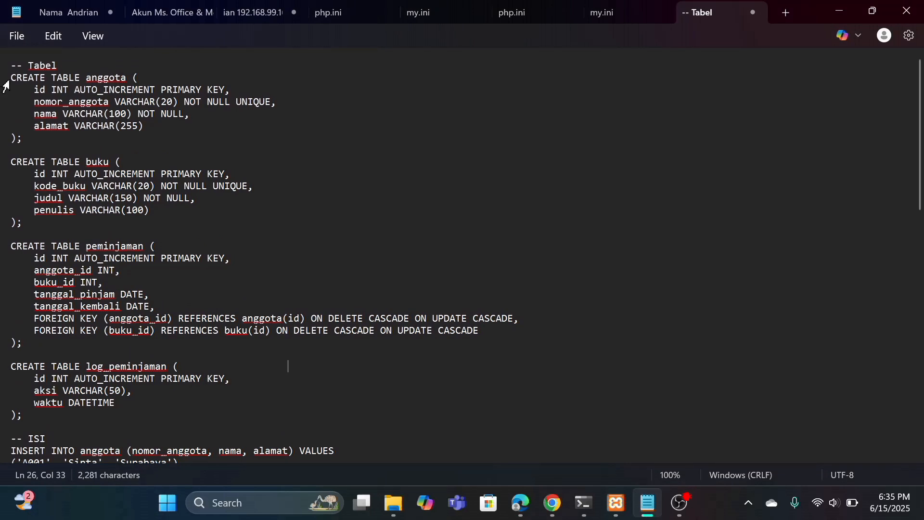
{"action": "left_click_drag", "start_coordinate": [4, 81], "coordinate": [14, 426]}
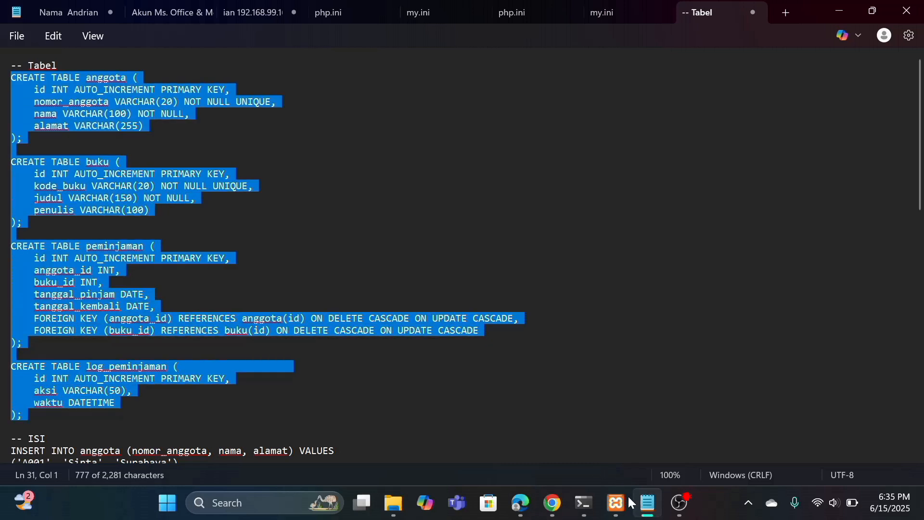
{"action": "mouse_move", "coordinate": [520, 503]}
{"action": "left_click", "coordinate": [532, 475]}
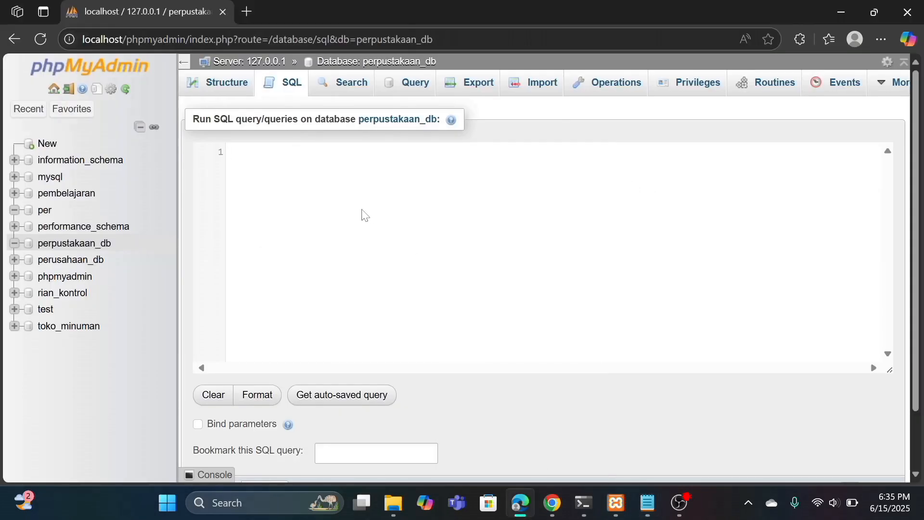
{"action": "key", "text": "ctrl+v"}
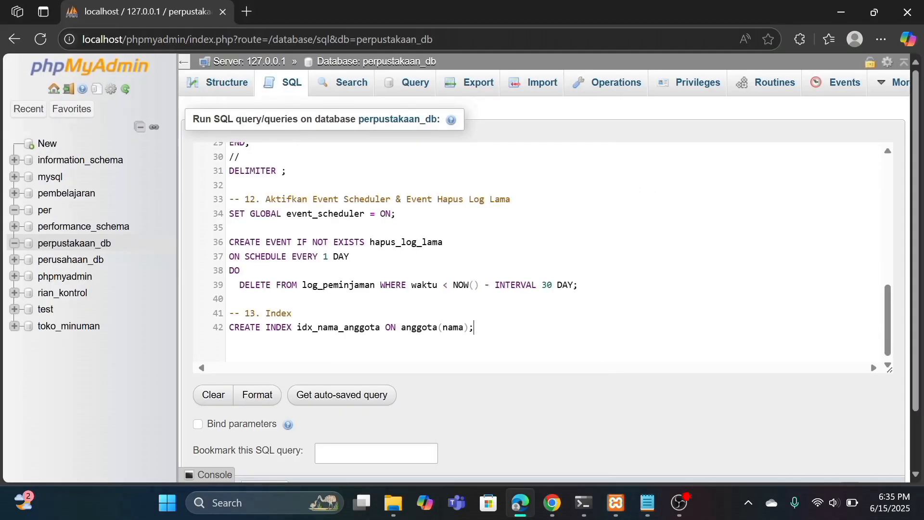
{"action": "key", "text": "ctrl+a"}
{"action": "key", "text": "BackSpace"}
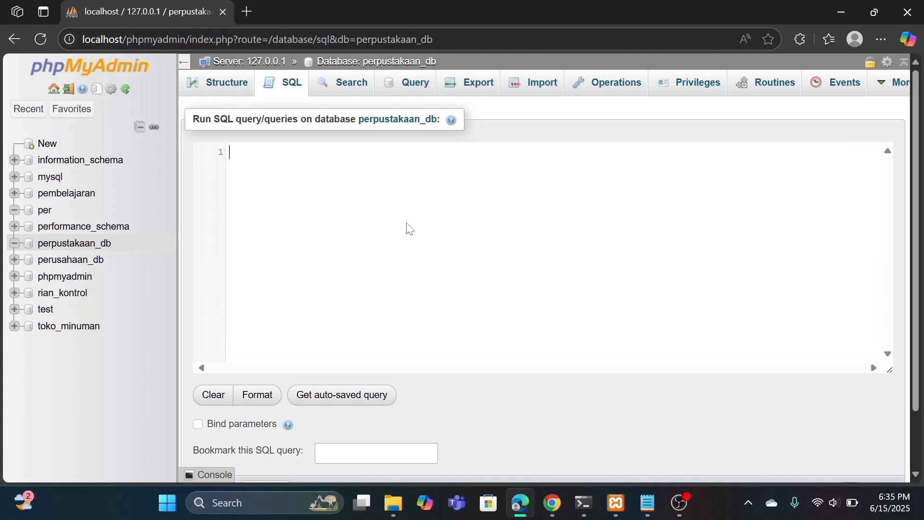
Switch to the Notepad script and copy the CREATE TABLE statements for anggota, buku, peminjaman and log_peminjaman
{"action": "mouse_move", "coordinate": [649, 501]}
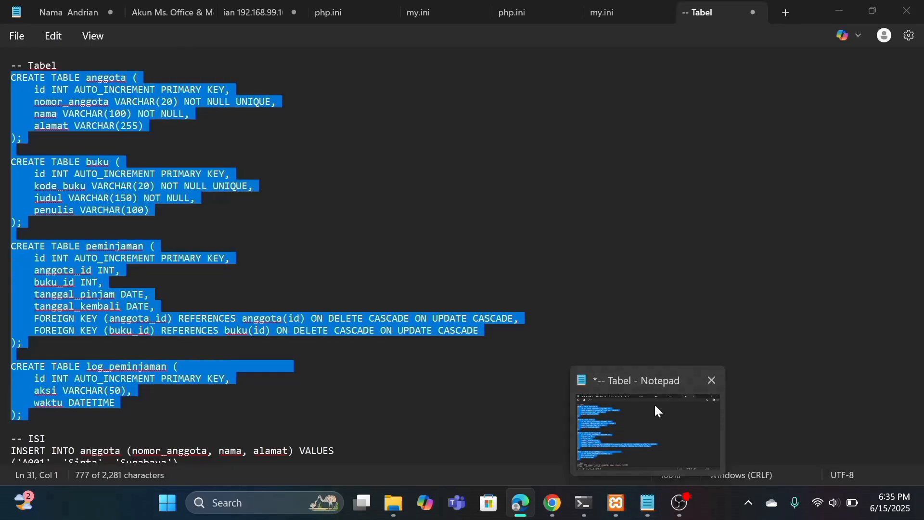
{"action": "left_click", "coordinate": [655, 403]}
{"action": "left_click", "coordinate": [150, 294]}
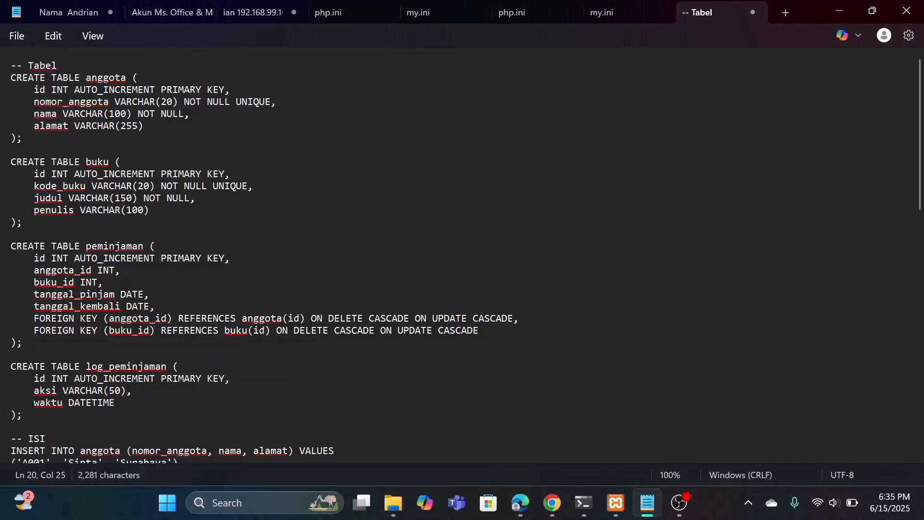
{"action": "left_click_drag", "start_coordinate": [11, 78], "coordinate": [11, 414]}
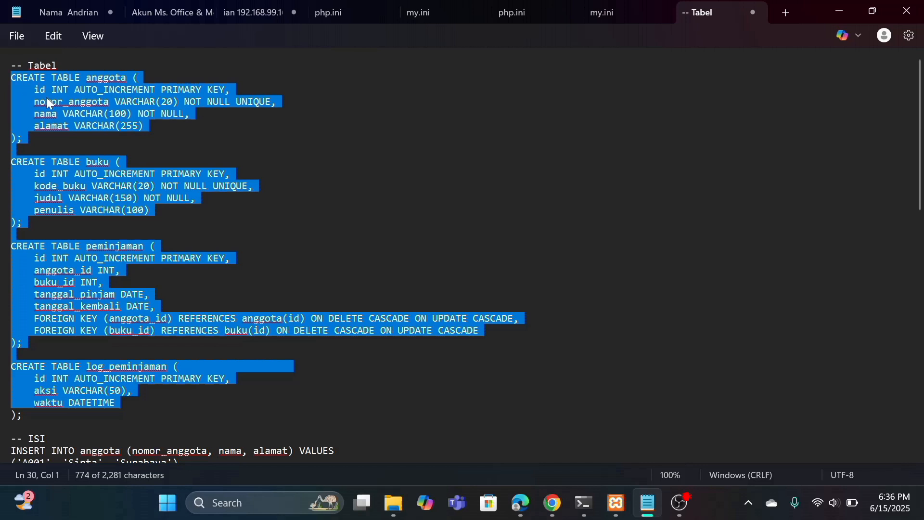
{"action": "key", "text": "Left"}
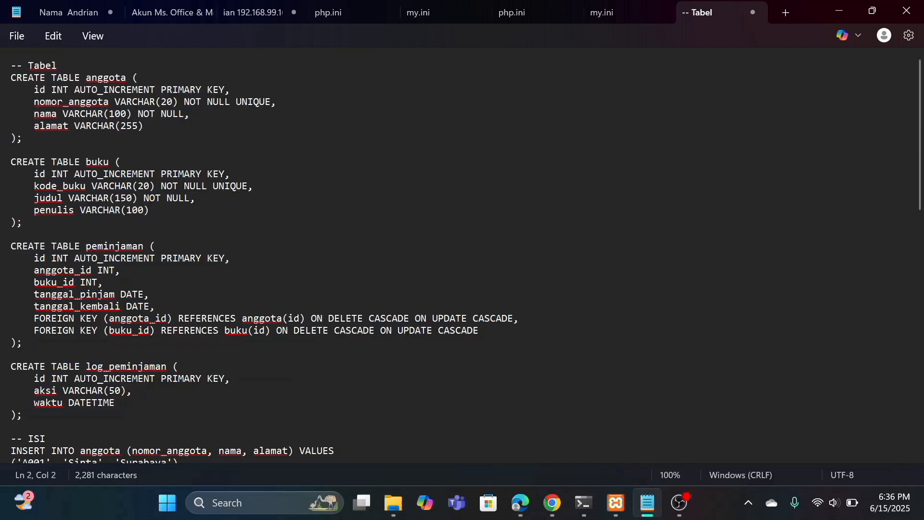
{"action": "key", "text": "shift+Down"}
{"action": "key", "text": "shift+Down"}
{"action": "key", "text": "shift+Down"}
{"action": "key", "text": "shift+Down"}
{"action": "key", "text": "shift+Down"}
{"action": "key", "text": "shift+Down"}
{"action": "key", "text": "shift+Down"}
{"action": "key", "text": "shift+Down"}
{"action": "key", "text": "shift+Down"}
{"action": "key", "text": "shift+Down"}
{"action": "key", "text": "shift+Down"}
{"action": "key", "text": "shift+Down"}
{"action": "key", "text": "shift+Down"}
{"action": "key", "text": "shift+Down"}
{"action": "key", "text": "shift+Down"}
{"action": "key", "text": "shift+Down"}
{"action": "key", "text": "shift+Down"}
{"action": "key", "text": "shift+Down"}
{"action": "key", "text": "shift+Down"}
{"action": "key", "text": "shift+Down"}
{"action": "key", "text": "ctrl+c"}
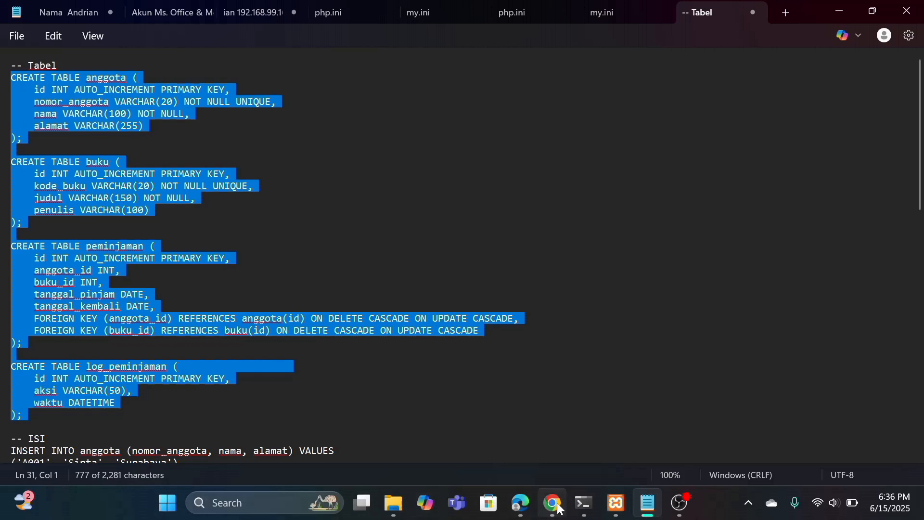
Paste the copied CREATE TABLE statements into the SQL query for perpustakaan_db in phpMyAdmin and run them
{"action": "mouse_move", "coordinate": [520, 503]}
{"action": "left_click", "coordinate": [543, 454]}
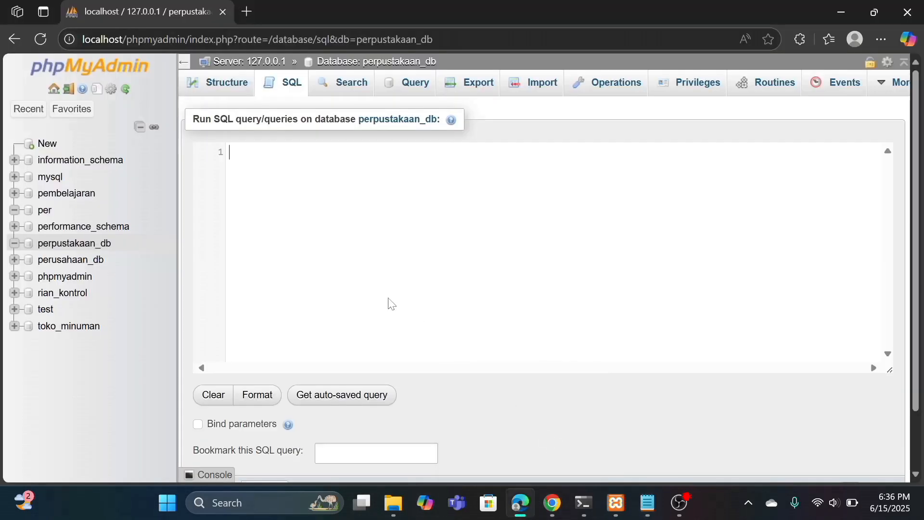
{"action": "left_click", "coordinate": [324, 237]}
{"action": "key", "text": "ctrl+v"}
{"action": "scroll", "coordinate": [543, 251], "scroll_direction": "up", "scroll_amount": 5}
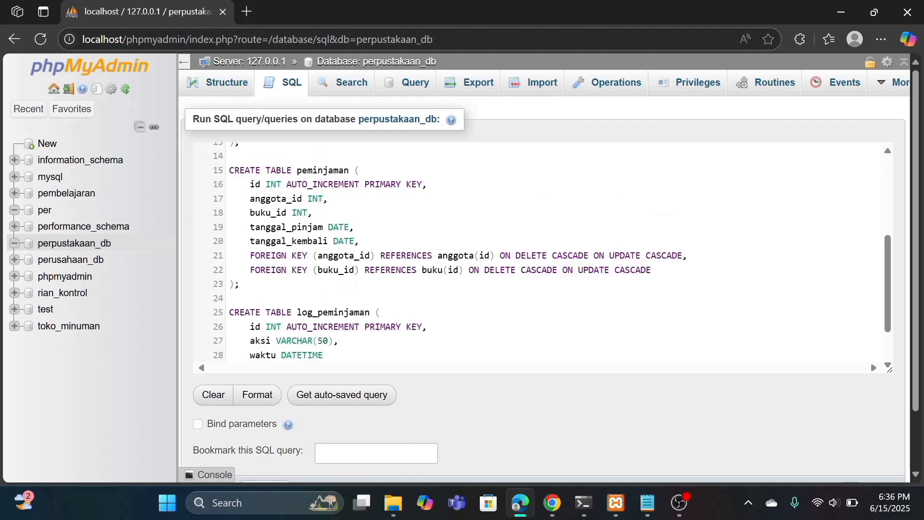
{"action": "scroll", "coordinate": [543, 251], "scroll_direction": "down", "scroll_amount": 5}
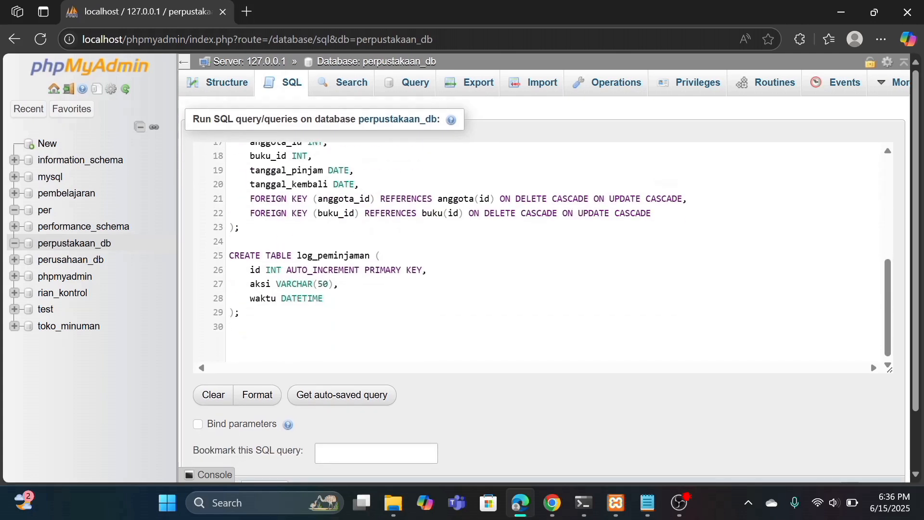
{"action": "scroll", "coordinate": [677, 469], "scroll_direction": "down", "scroll_amount": 2}
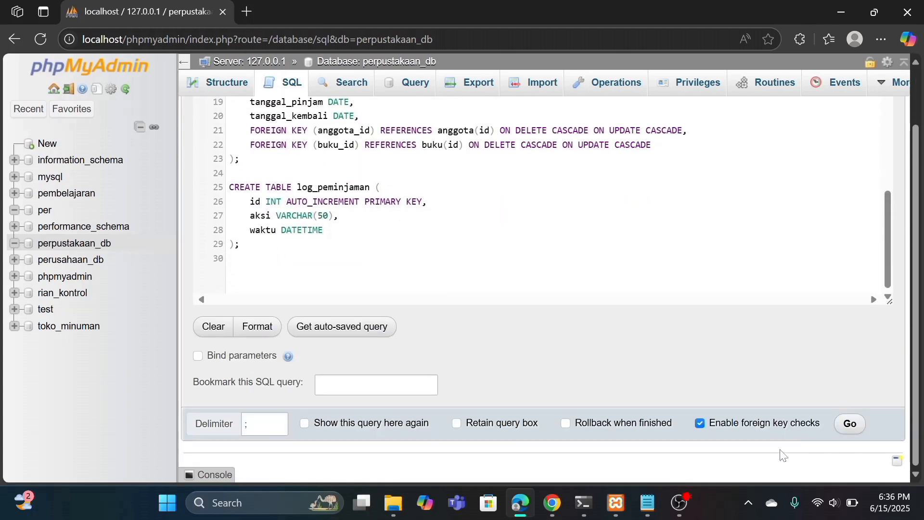
{"action": "left_click", "coordinate": [843, 431]}
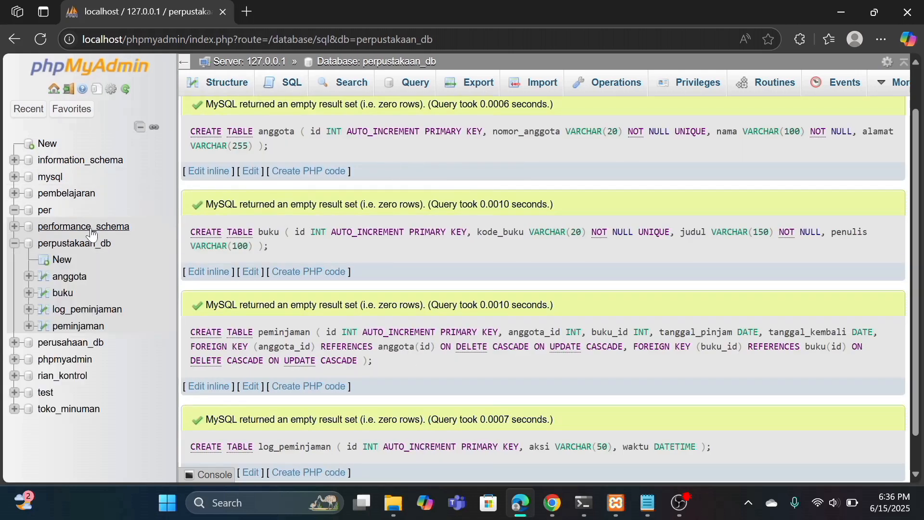
Open an empty SQL query for perpustakaan_db, then copy the INSERT statements for anggota and buku from the Notepad script
{"action": "left_click", "coordinate": [285, 83]}
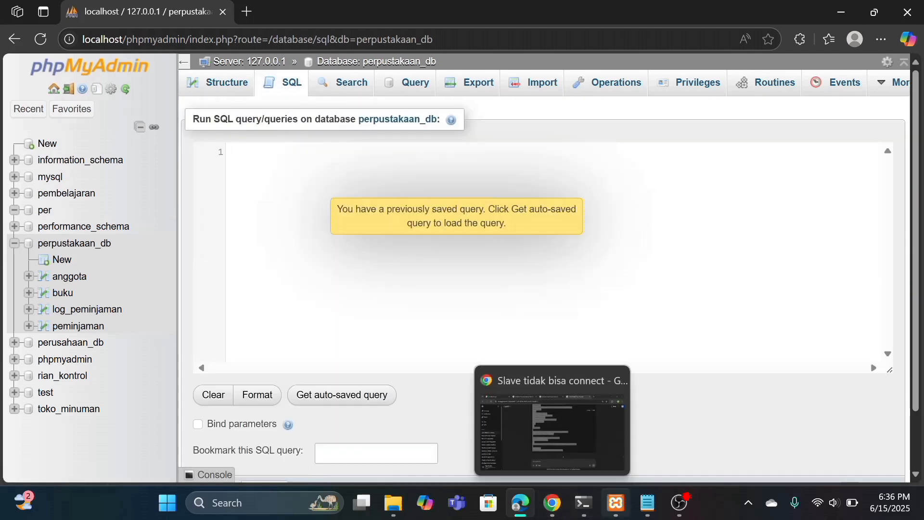
{"action": "mouse_move", "coordinate": [661, 515]}
{"action": "mouse_move", "coordinate": [590, 506]}
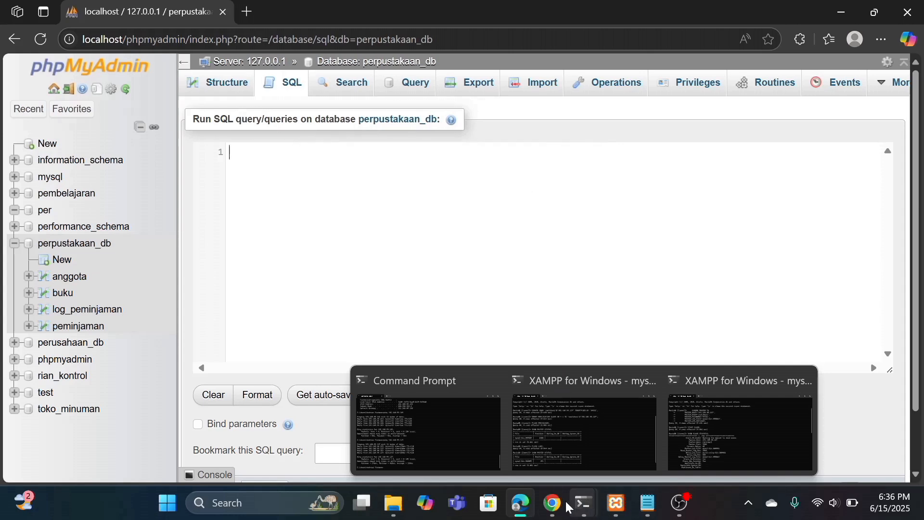
{"action": "left_click", "coordinate": [665, 450]}
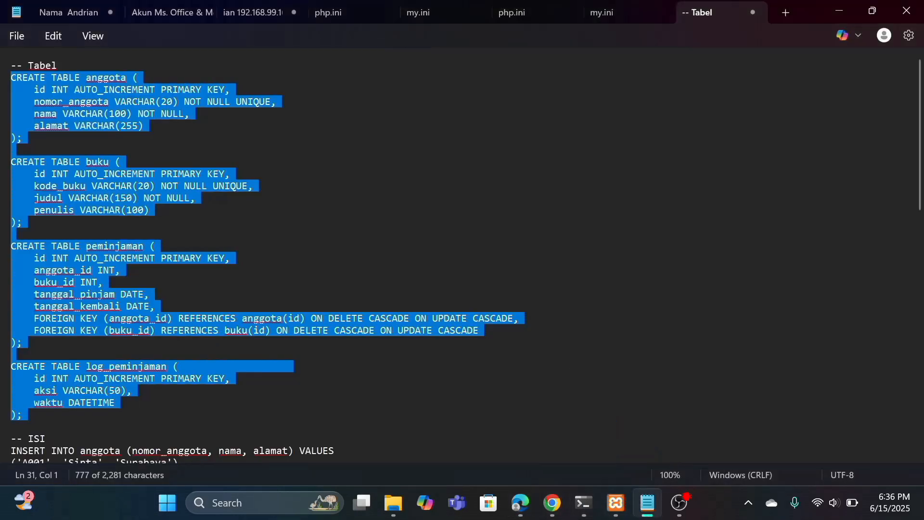
{"action": "left_click", "coordinate": [135, 390]}
{"action": "scroll", "coordinate": [134, 390], "scroll_direction": "down", "scroll_amount": 7}
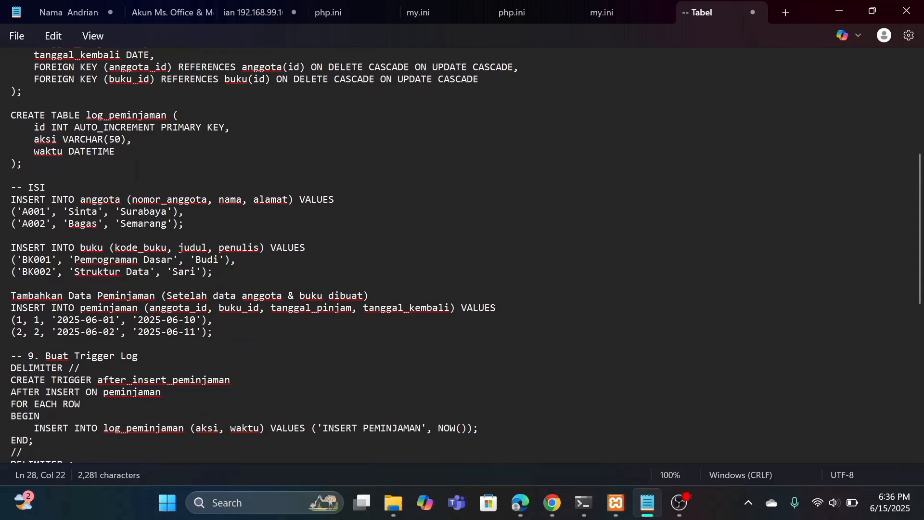
{"action": "left_click_drag", "start_coordinate": [11, 199], "coordinate": [214, 272]}
{"action": "key", "text": "ctrl+c"}
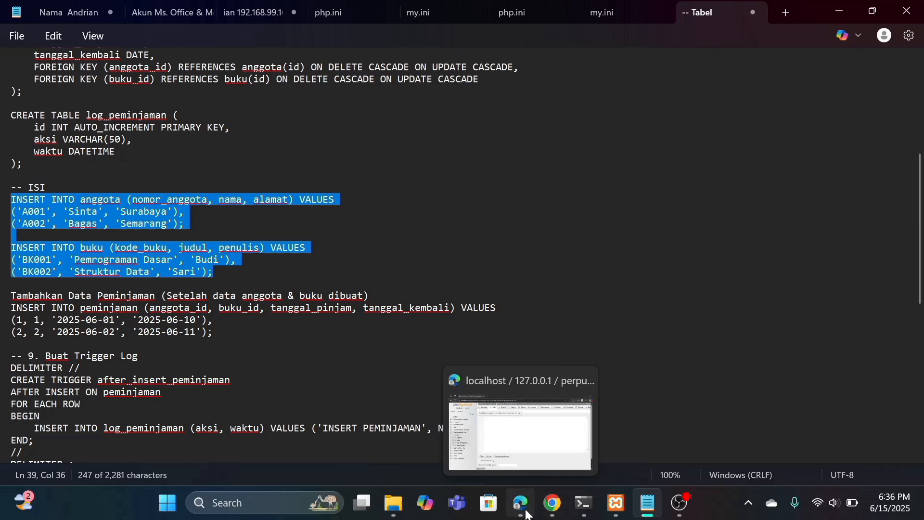
Switch to phpMyAdmin, paste the anggota and buku INSERT statements into the perpustakaan_db query and run them
{"action": "left_click", "coordinate": [510, 452]}
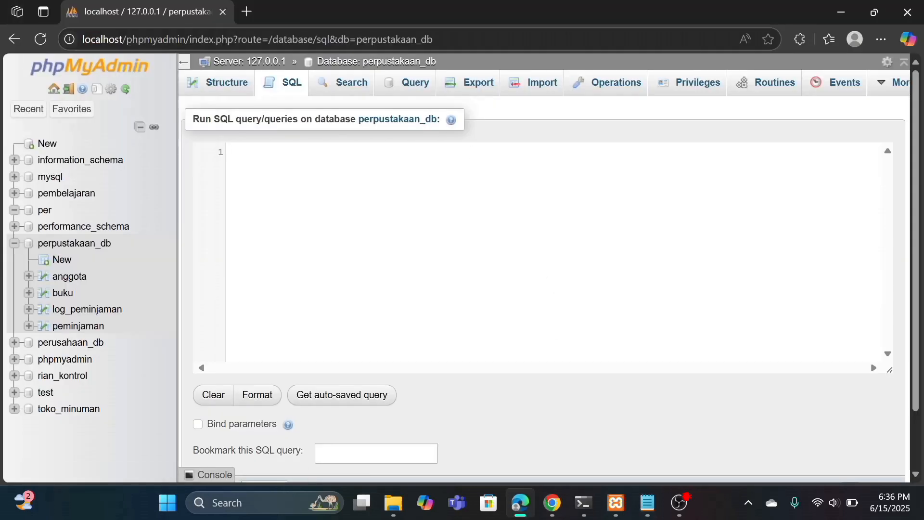
{"action": "key", "text": "ctrl+v"}
{"action": "scroll", "coordinate": [593, 304], "scroll_direction": "down", "scroll_amount": 2}
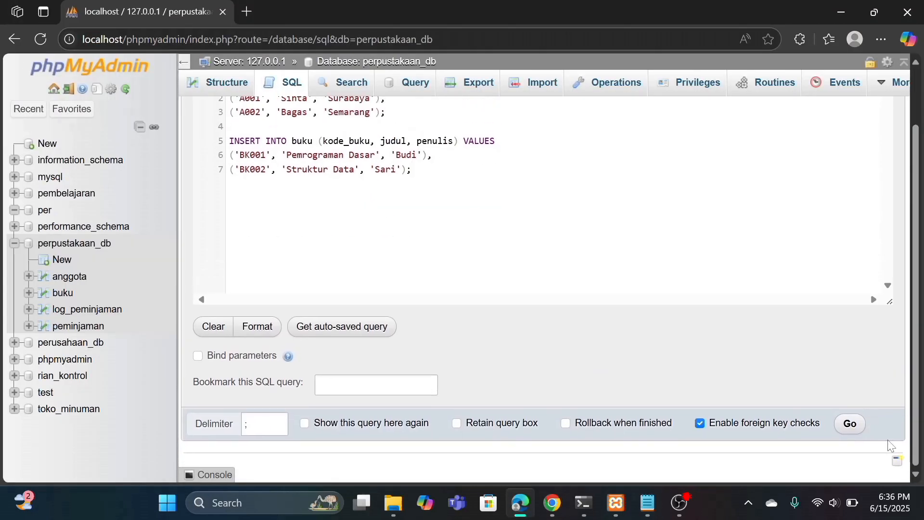
{"action": "left_click", "coordinate": [849, 424]}
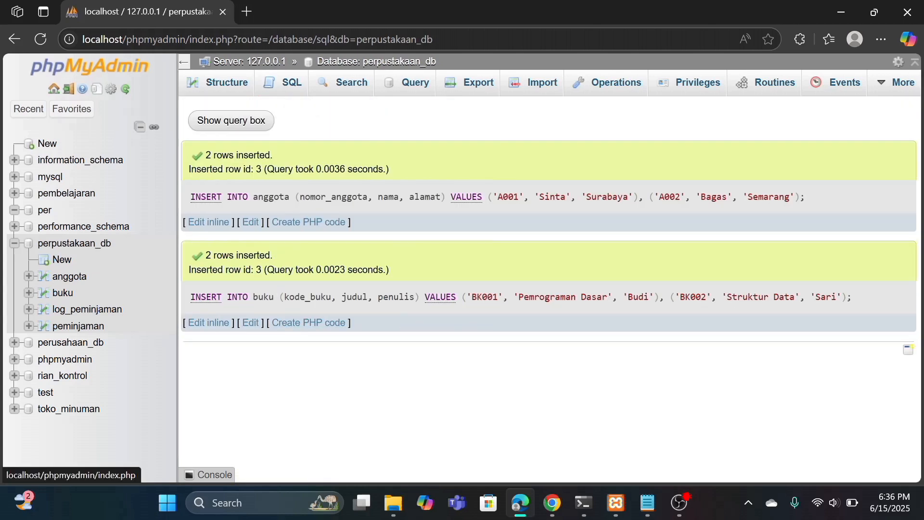
Browse the anggota, buku and peminjaman tables to check their rows and ID values
{"action": "left_click", "coordinate": [66, 277]}
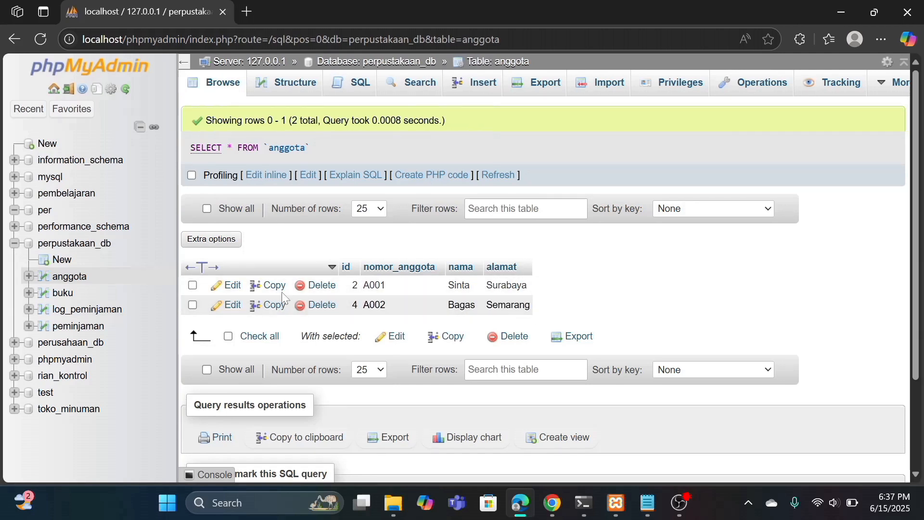
{"action": "left_click", "coordinate": [64, 293]}
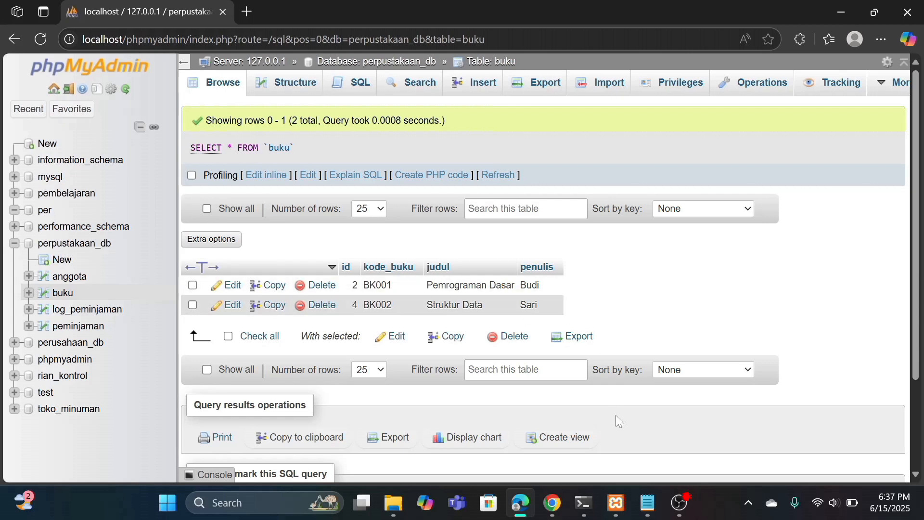
{"action": "left_click", "coordinate": [83, 327]}
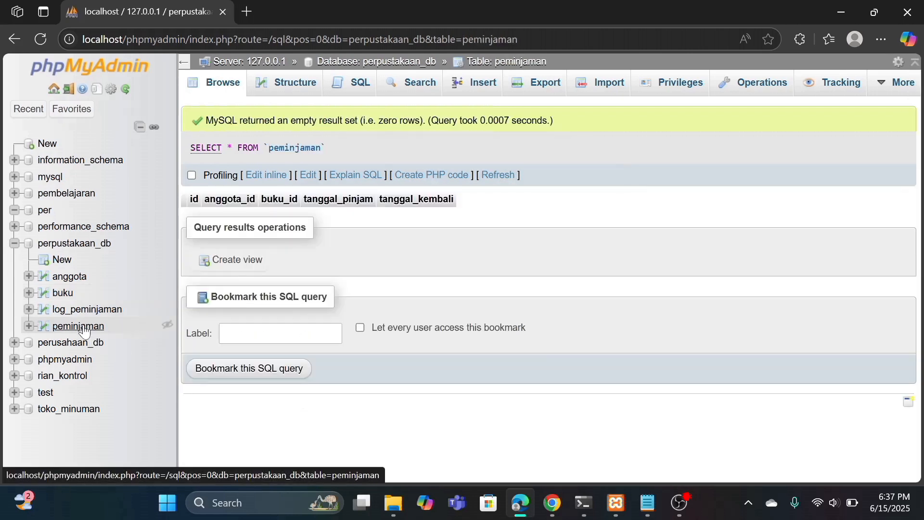
{"action": "left_click", "coordinate": [72, 302]}
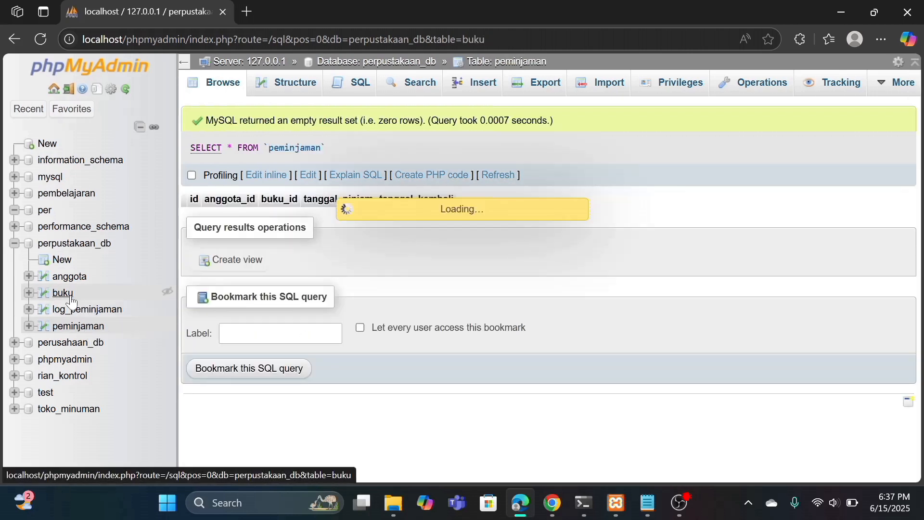
{"action": "left_click", "coordinate": [72, 278]}
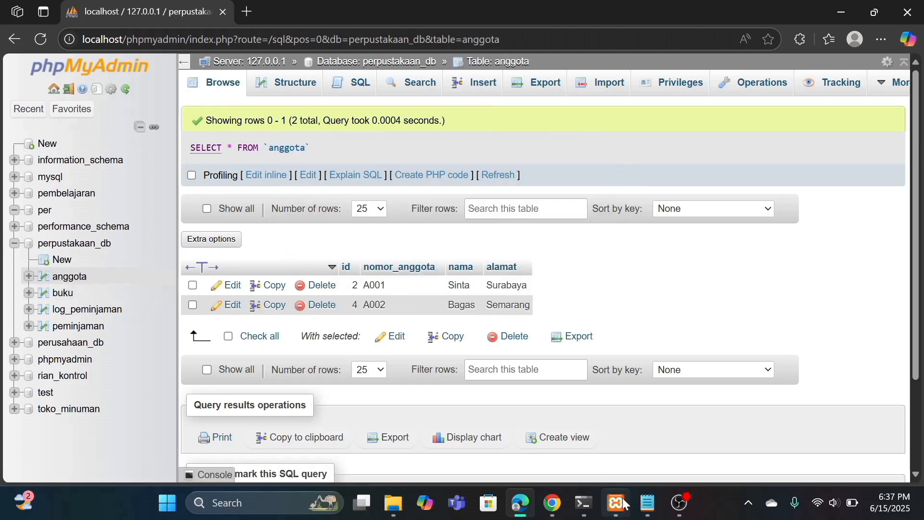
Switch to the Notepad script and copy the INSERT INTO peminjaman statement with its two rows of values
{"action": "mouse_move", "coordinate": [593, 512]}
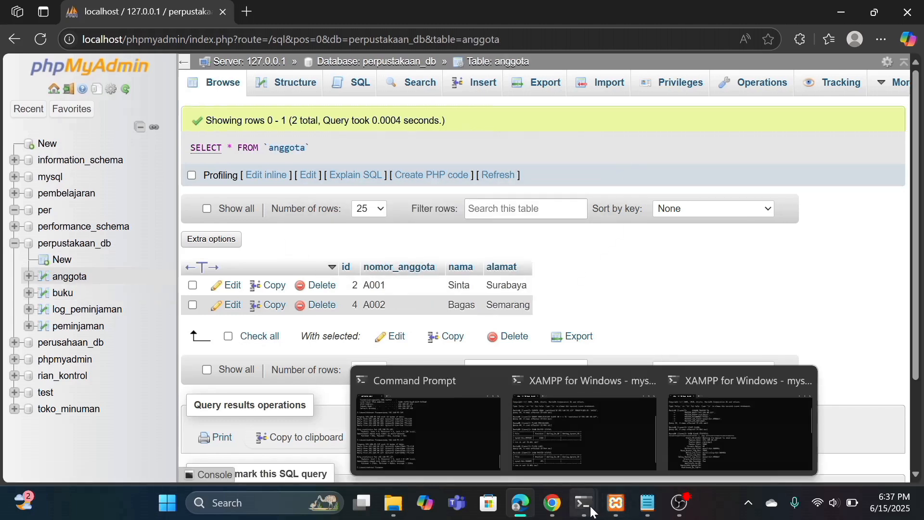
{"action": "mouse_move", "coordinate": [527, 510]}
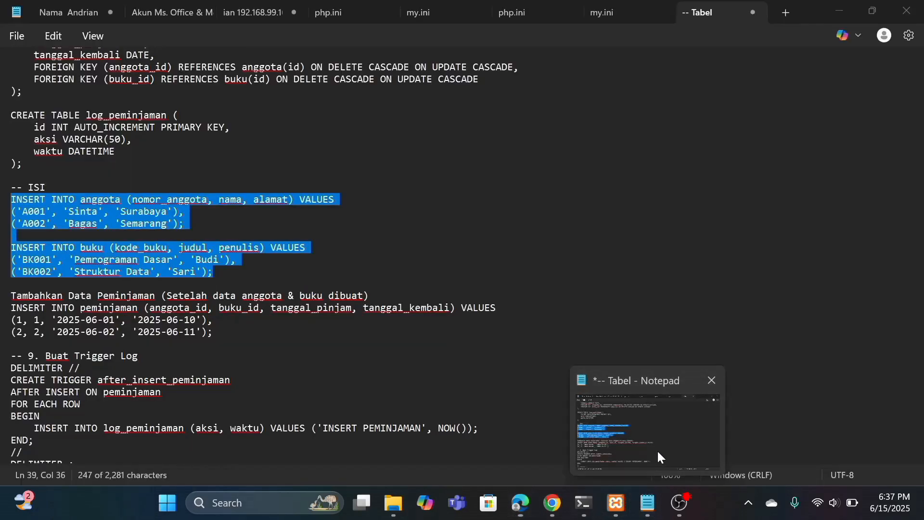
{"action": "left_click", "coordinate": [658, 452]}
{"action": "left_click", "coordinate": [162, 392]}
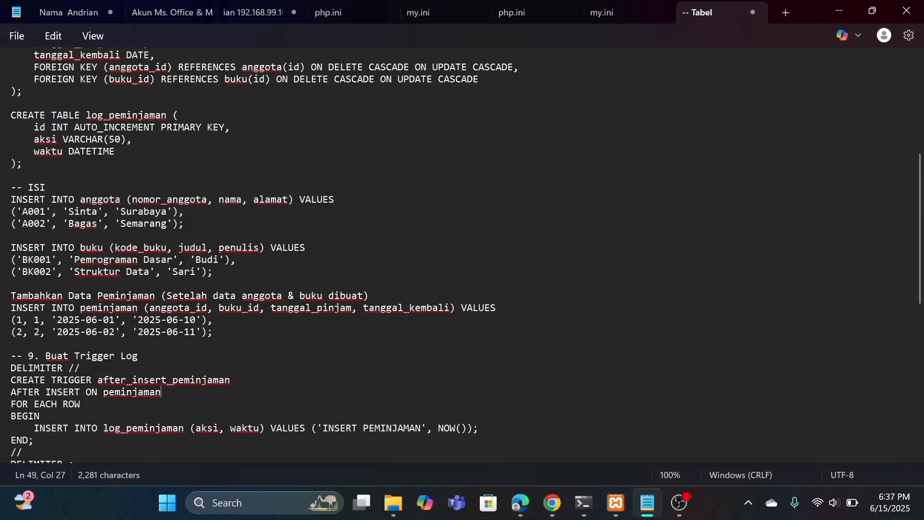
{"action": "left_click_drag", "start_coordinate": [6, 314], "coordinate": [208, 337]}
{"action": "key", "text": "ctrl+c"}
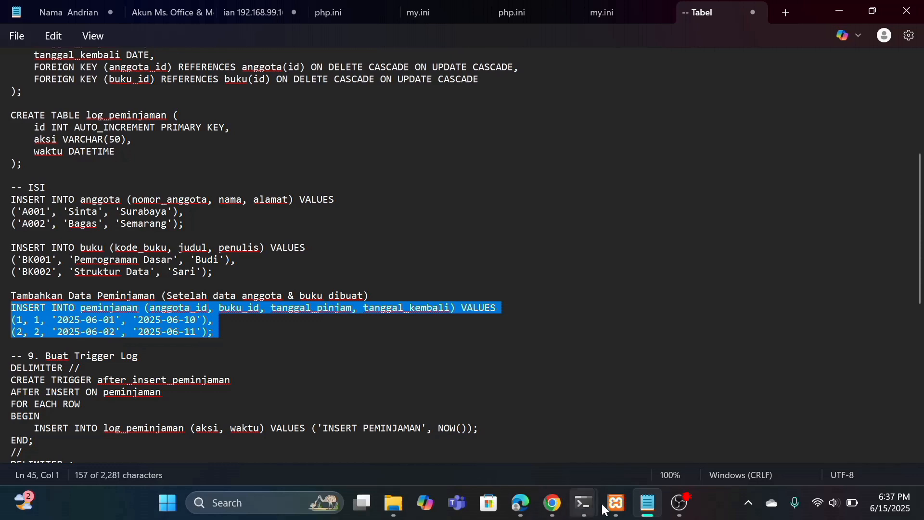
Switch to phpMyAdmin and replace the default query in the anggota table's SQL editor with the copied peminjaman INSERT statement
{"action": "mouse_move", "coordinate": [521, 503]}
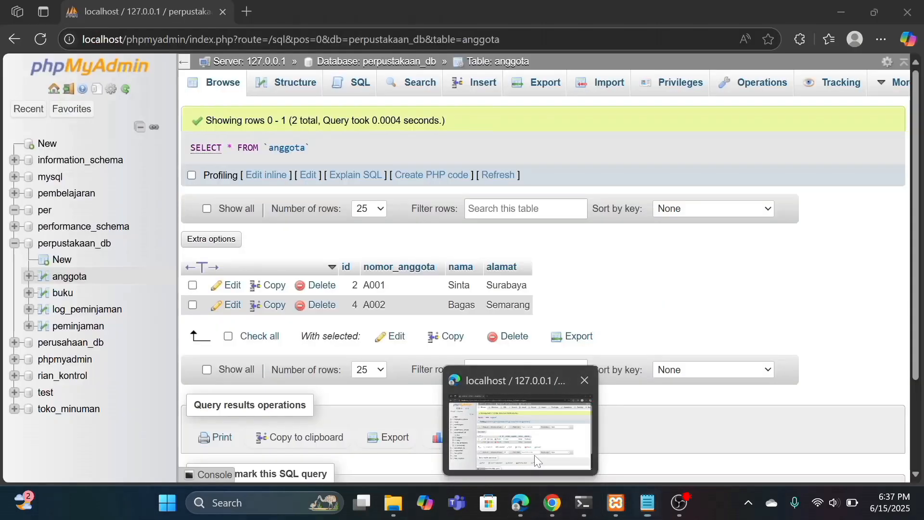
{"action": "left_click", "coordinate": [533, 457]}
{"action": "left_click", "coordinate": [354, 84]}
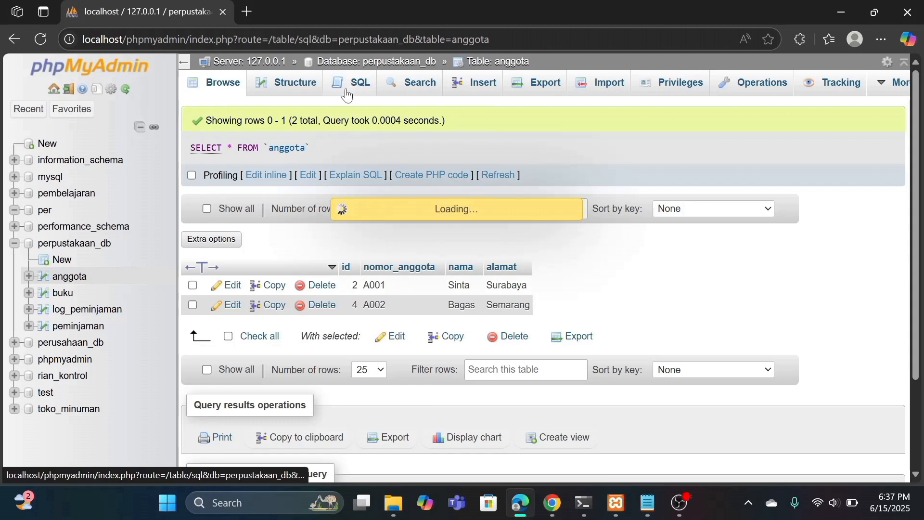
{"action": "key", "text": "ctrl+a"}
{"action": "key", "text": "BackSpace"}
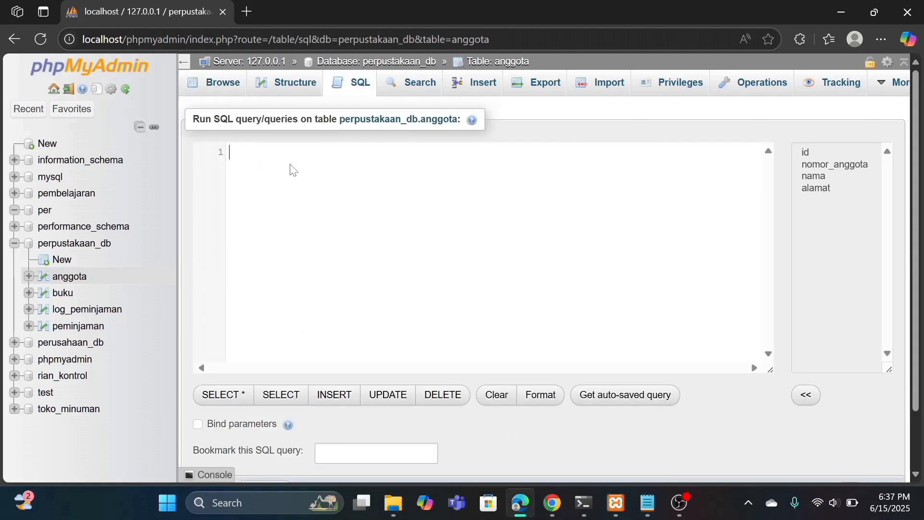
{"action": "key", "text": "ctrl+v"}
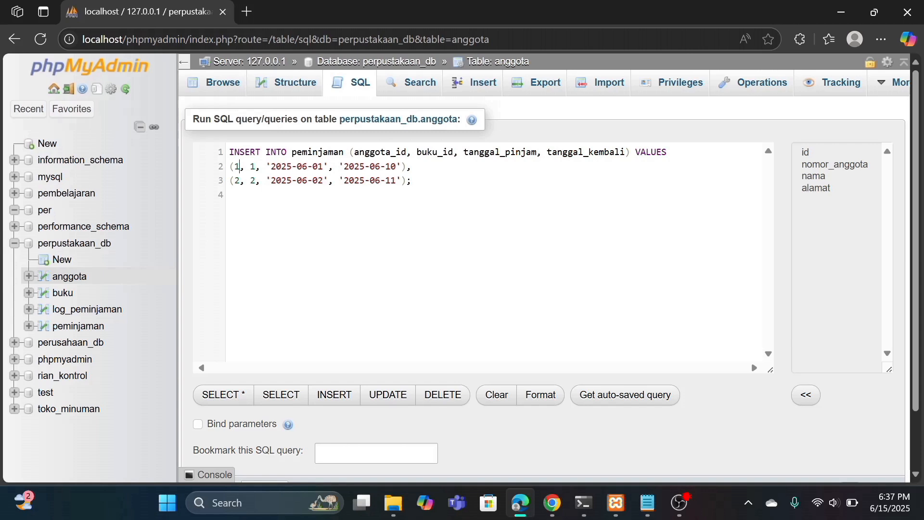
Change the anggota_id and buku_id values to 2, 4 in the first row and 4, 2 in the second
{"action": "key", "text": "BackSpace"}
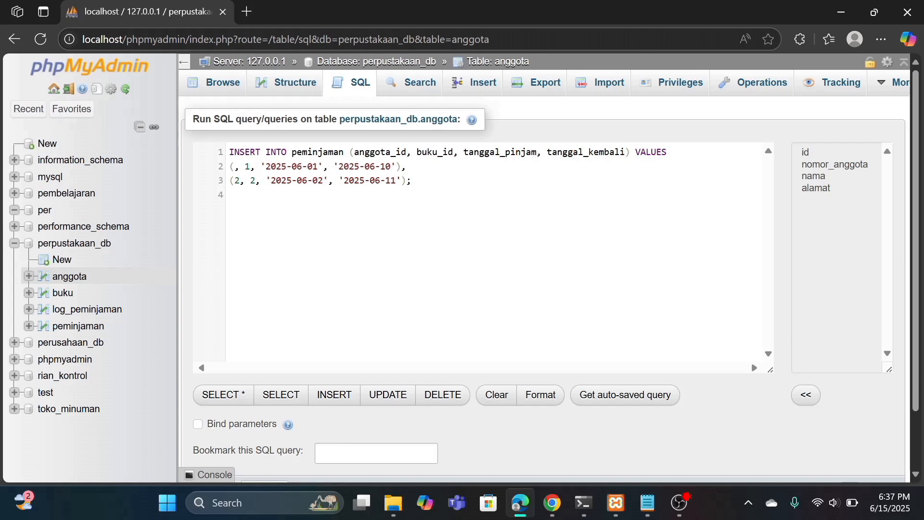
{"action": "type", "text": "2"}
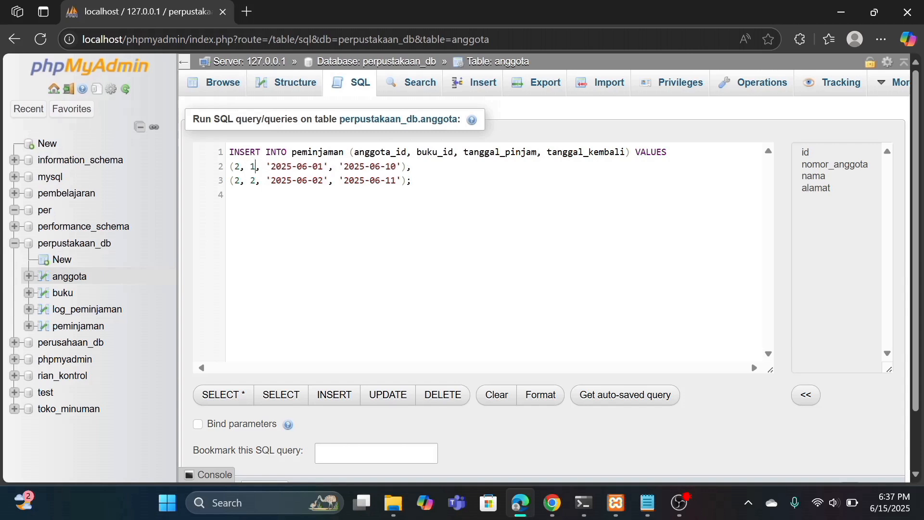
{"action": "key", "text": "BackSpace"}
{"action": "type", "text": "4"}
{"action": "key", "text": "Left"}
{"action": "key", "text": "Left"}
{"action": "key", "text": "BackSpace"}
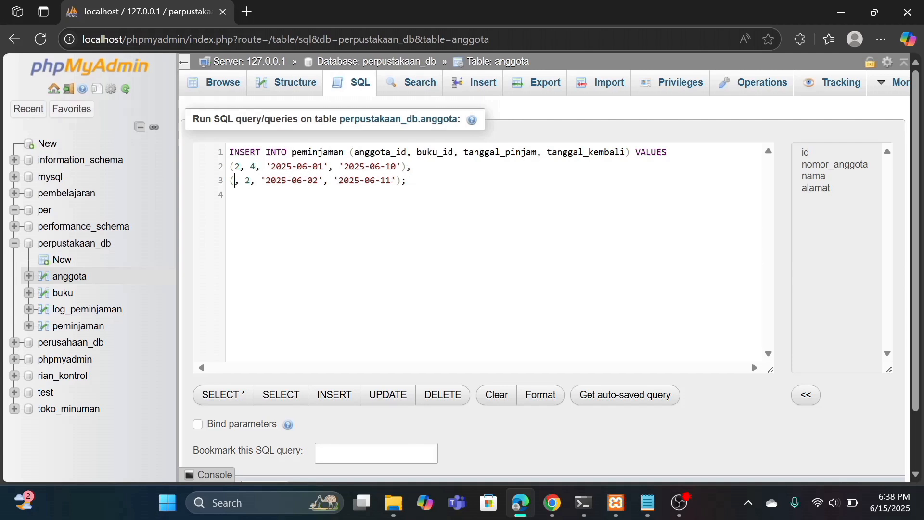
{"action": "type", "text": "4"}
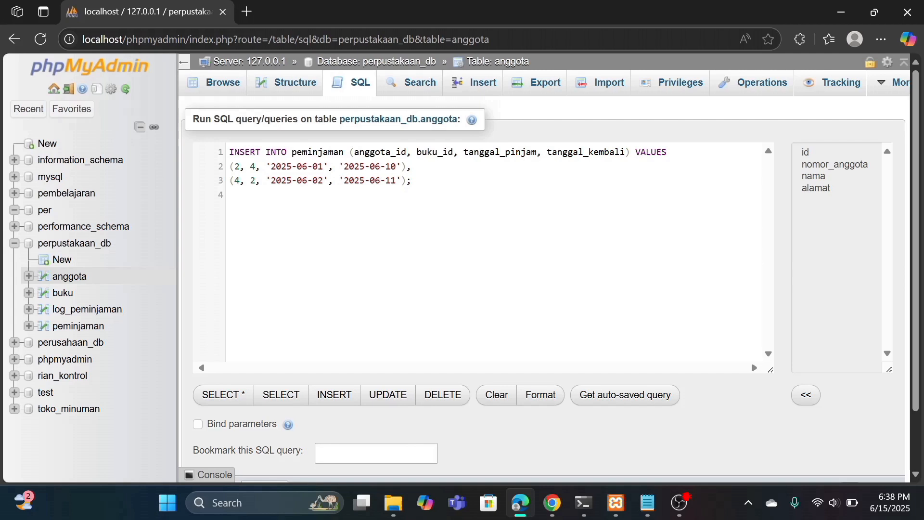
Run the edited peminjaman INSERT query and browse the peminjaman table
{"action": "scroll", "coordinate": [671, 323], "scroll_direction": "down", "scroll_amount": 2}
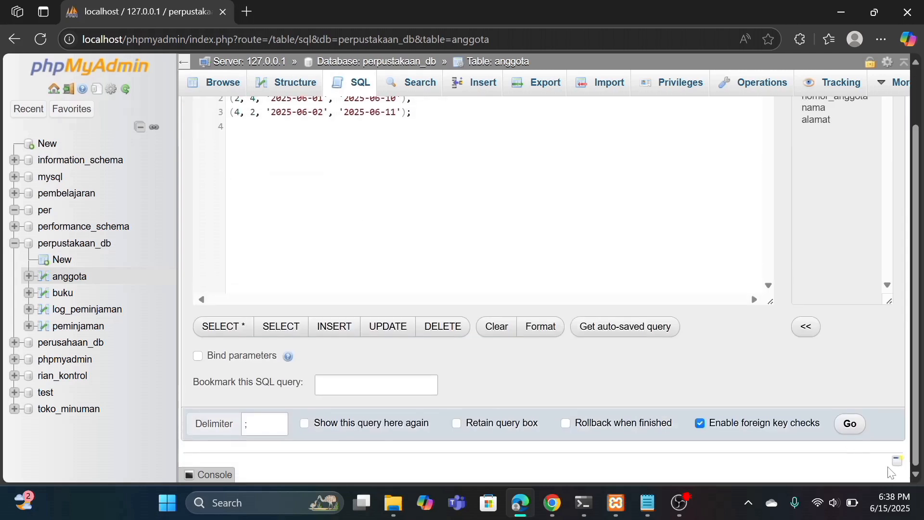
{"action": "left_click", "coordinate": [850, 422]}
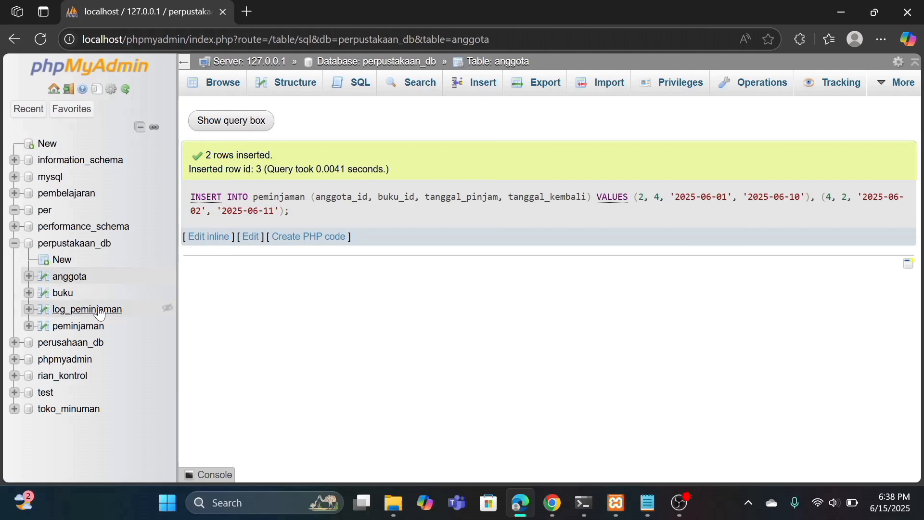
{"action": "left_click", "coordinate": [76, 332]}
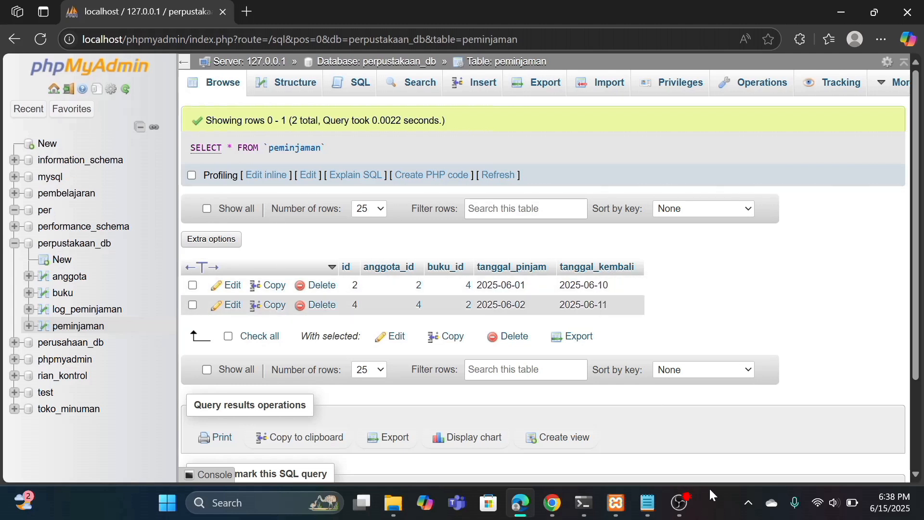
Copy the after_insert_peminjaman trigger code, including its DELIMITER lines, from the Notepad script and return to phpMyAdmin
{"action": "left_click", "coordinate": [648, 502]}
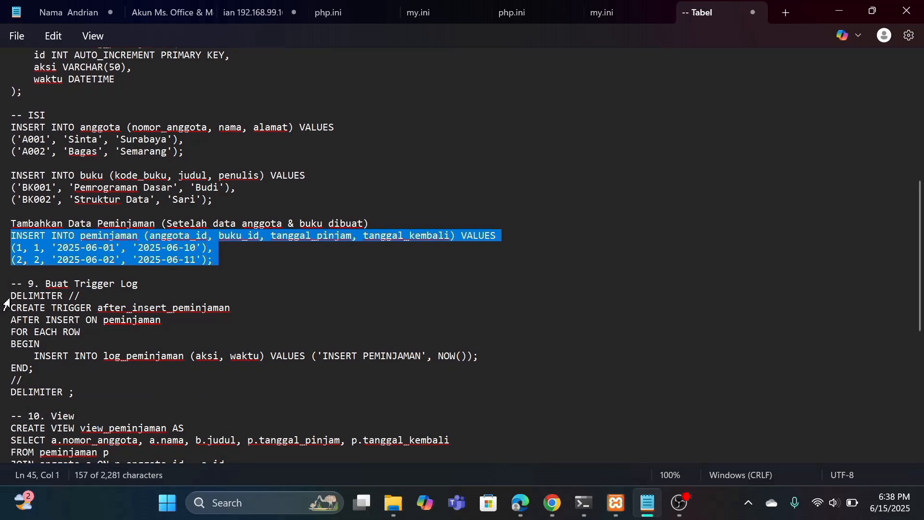
{"action": "left_click_drag", "start_coordinate": [10, 296], "coordinate": [10, 404]}
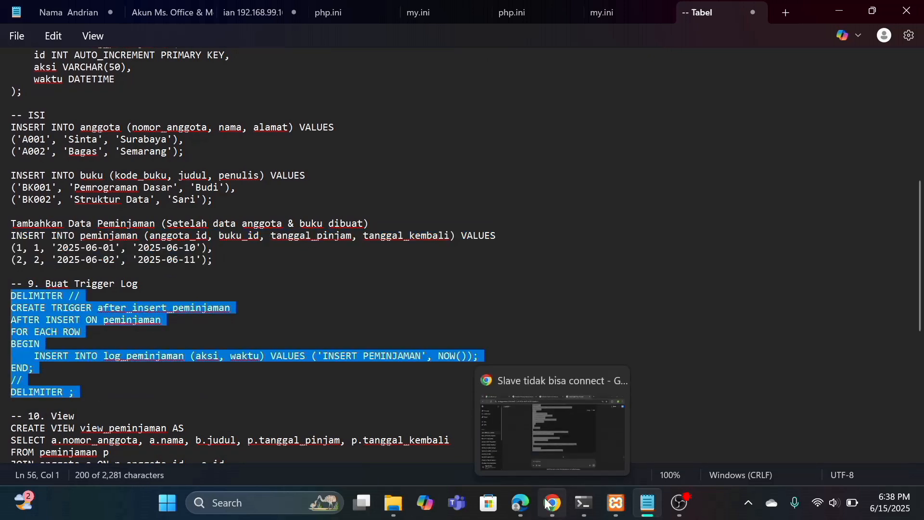
{"action": "mouse_move", "coordinate": [534, 508]}
{"action": "left_click", "coordinate": [544, 465]}
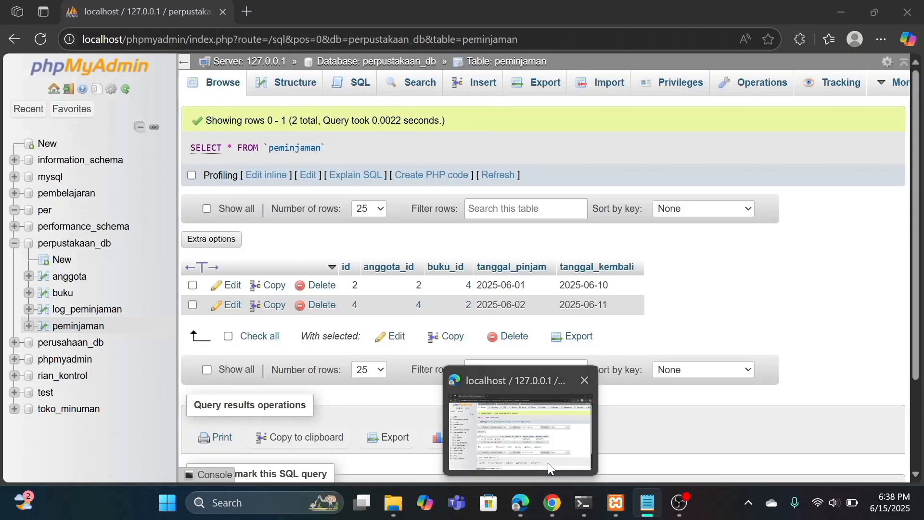
Replace the default query in the peminjaman table's SQL editor with the copied trigger code and run it
{"action": "left_click", "coordinate": [357, 92]}
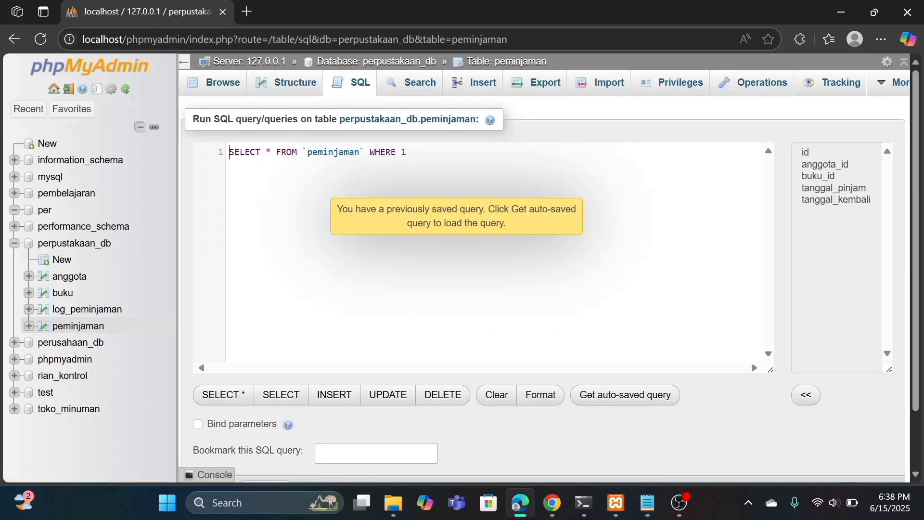
{"action": "key", "text": "ctrl+a"}
{"action": "key", "text": "BackSpace"}
{"action": "key", "text": "ctrl+v"}
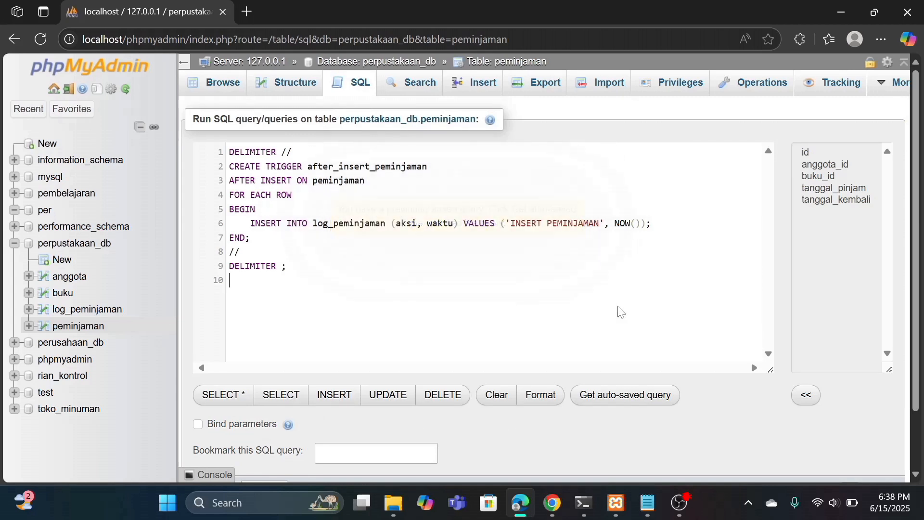
{"action": "scroll", "coordinate": [722, 348], "scroll_direction": "down", "scroll_amount": 2}
{"action": "left_click", "coordinate": [851, 424]}
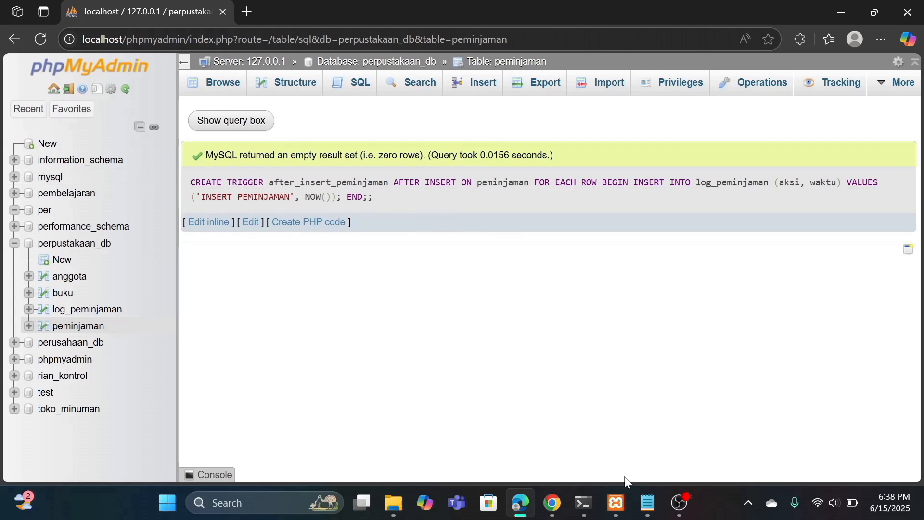
Copy the CREATE VIEW view_peminjaman statement from the Notepad script and return to phpMyAdmin
{"action": "mouse_move", "coordinate": [648, 503]}
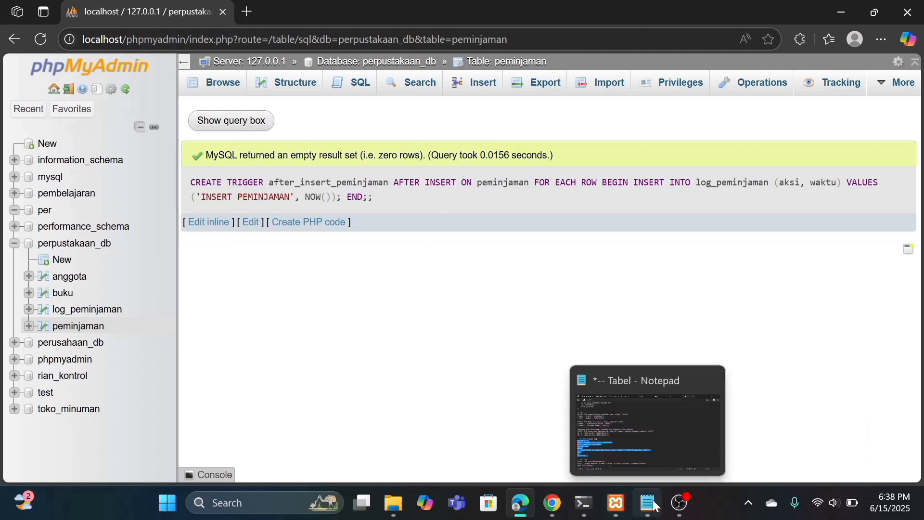
{"action": "left_click", "coordinate": [662, 461]}
{"action": "scroll", "coordinate": [662, 460], "scroll_direction": "down", "scroll_amount": 5}
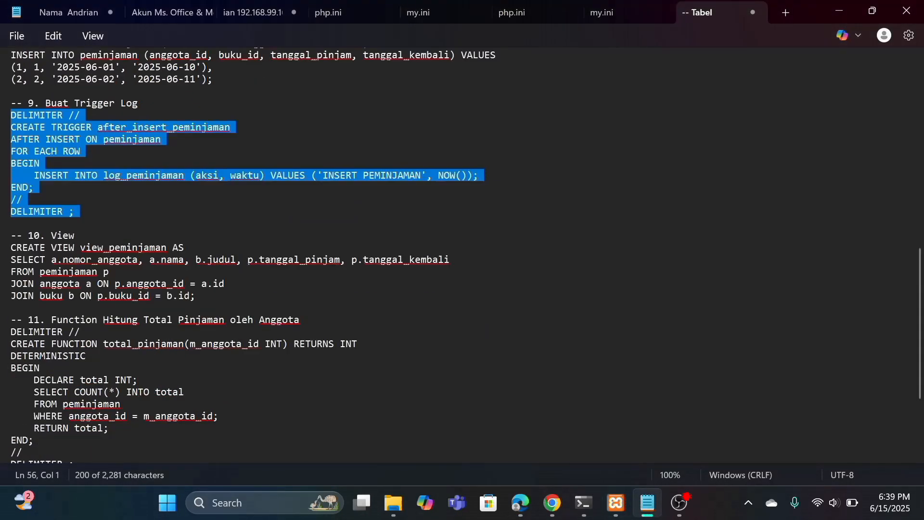
{"action": "left_click_drag", "start_coordinate": [11, 248], "coordinate": [195, 296]}
{"action": "key", "text": "ctrl+c"}
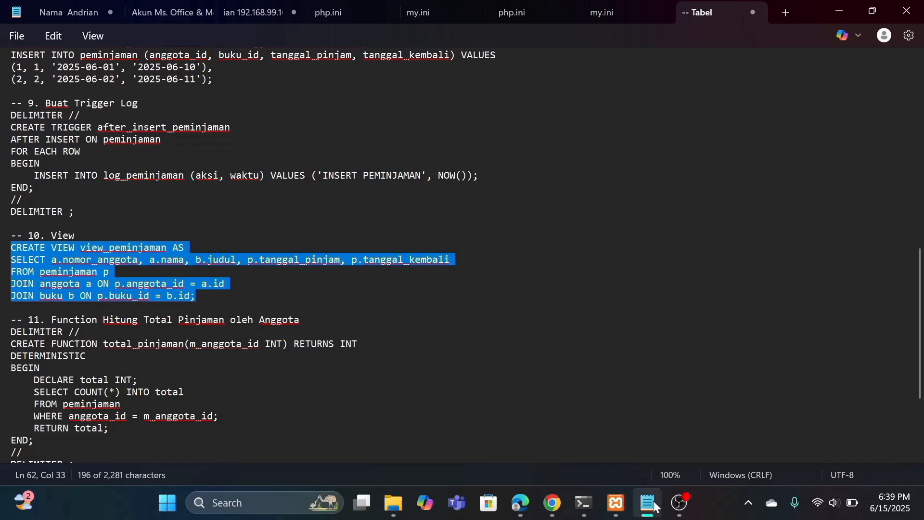
{"action": "left_click", "coordinate": [540, 464]}
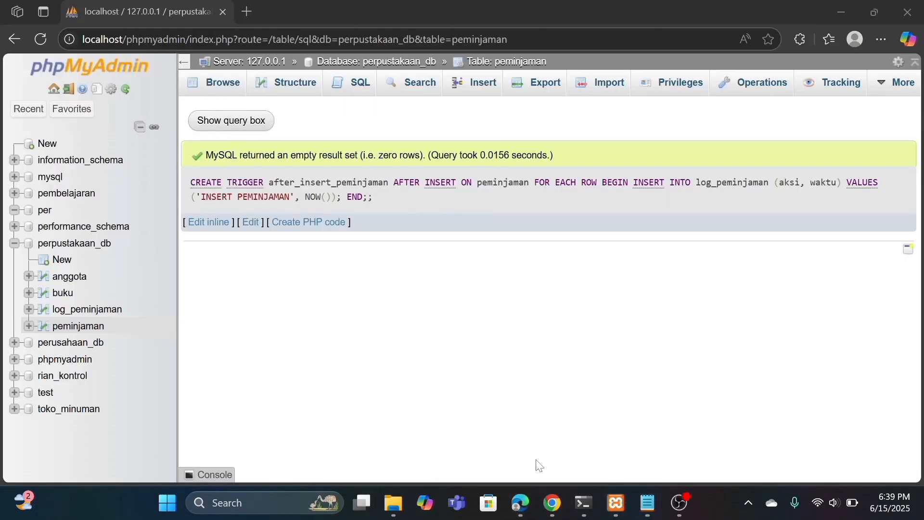
Replace the default query in the peminjaman table's SQL editor with the copied view_peminjaman statement and run it
{"action": "left_click", "coordinate": [366, 96]}
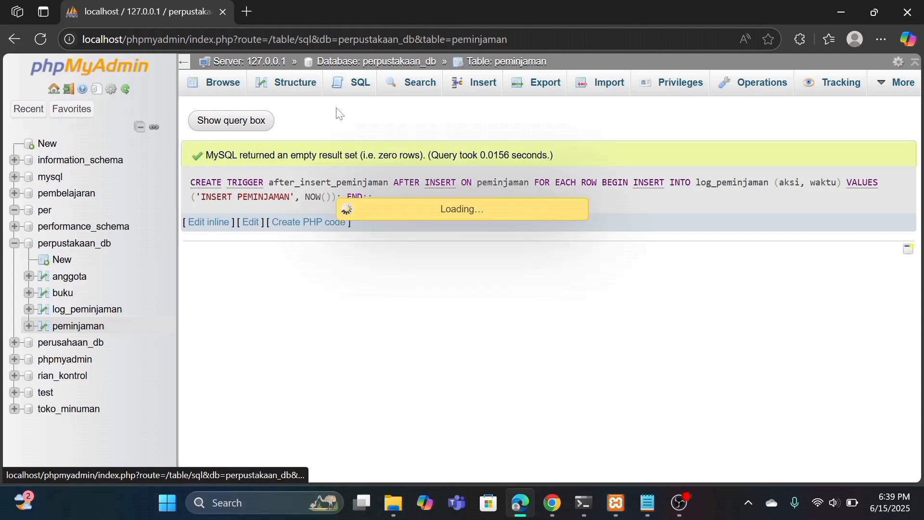
{"action": "key", "text": "ctrl+a"}
{"action": "key", "text": "BackSpace"}
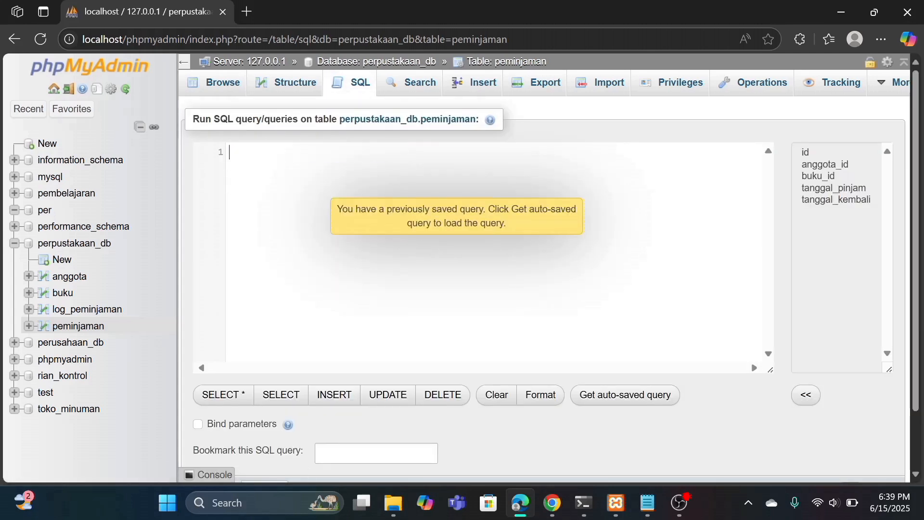
{"action": "key", "text": "ctrl+v"}
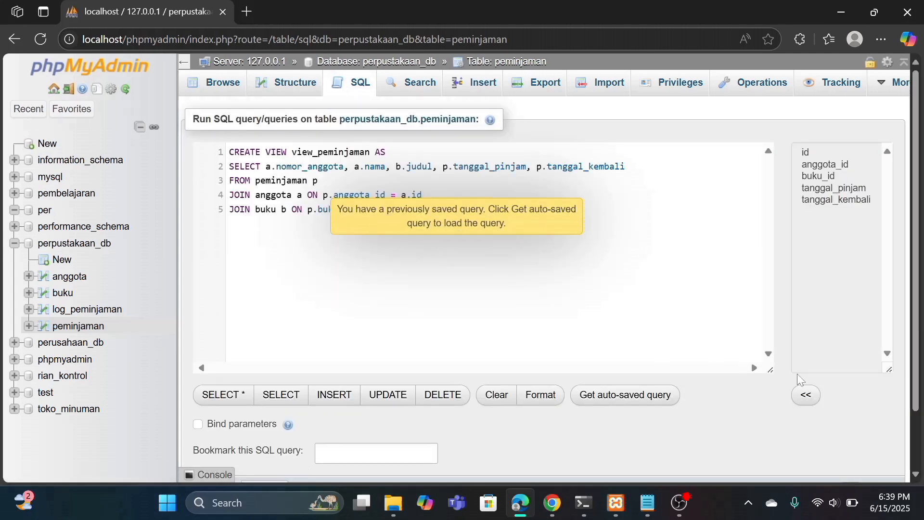
{"action": "scroll", "coordinate": [790, 419], "scroll_direction": "down", "scroll_amount": 2}
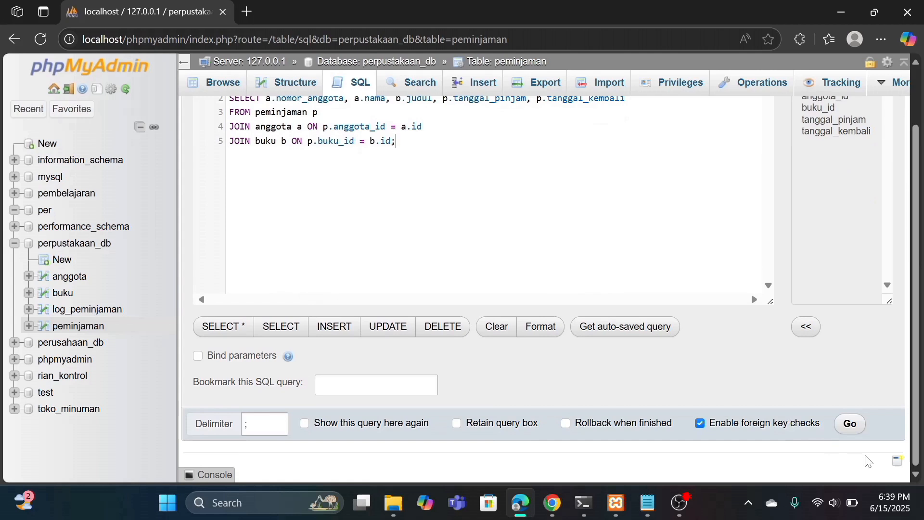
{"action": "left_click", "coordinate": [856, 428]}
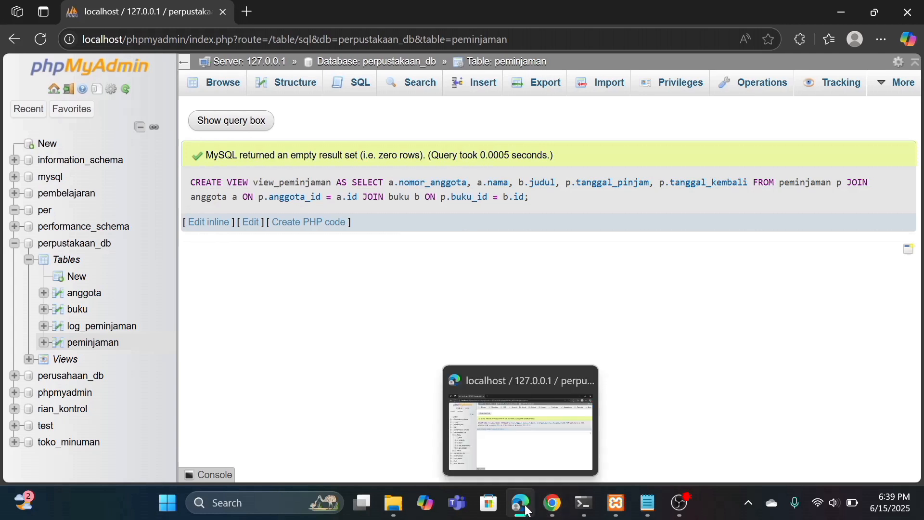
Copy the total_pinjaman function code, including its DELIMITER lines, from the Notepad script and return to phpMyAdmin
{"action": "mouse_move", "coordinate": [647, 503]}
{"action": "left_click", "coordinate": [660, 441]}
{"action": "scroll", "coordinate": [660, 441], "scroll_direction": "down", "scroll_amount": 2}
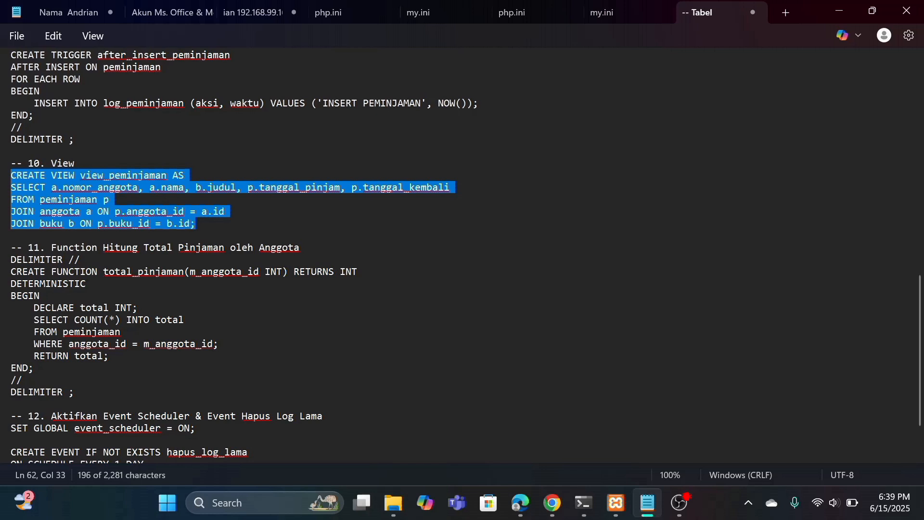
{"action": "left_click_drag", "start_coordinate": [11, 259], "coordinate": [11, 404]}
{"action": "key", "text": "ctrl+c"}
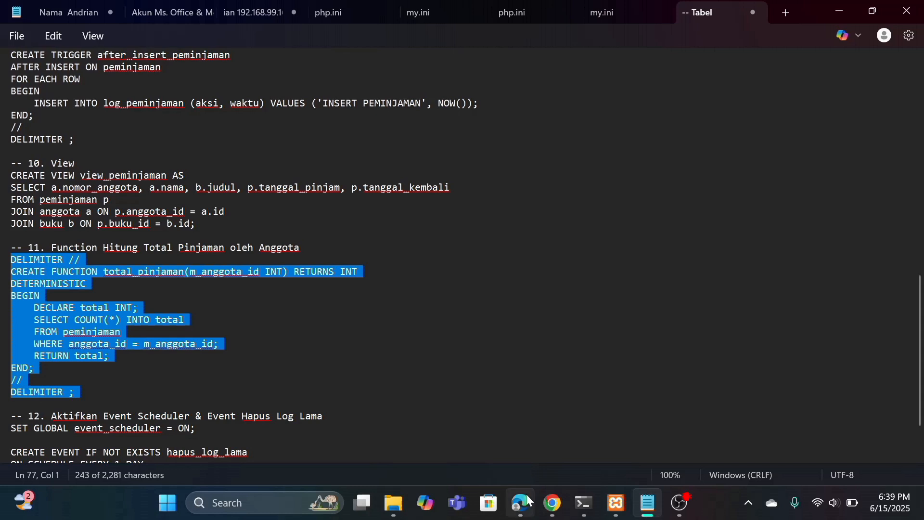
{"action": "mouse_move", "coordinate": [525, 503]}
{"action": "left_click", "coordinate": [543, 450]}
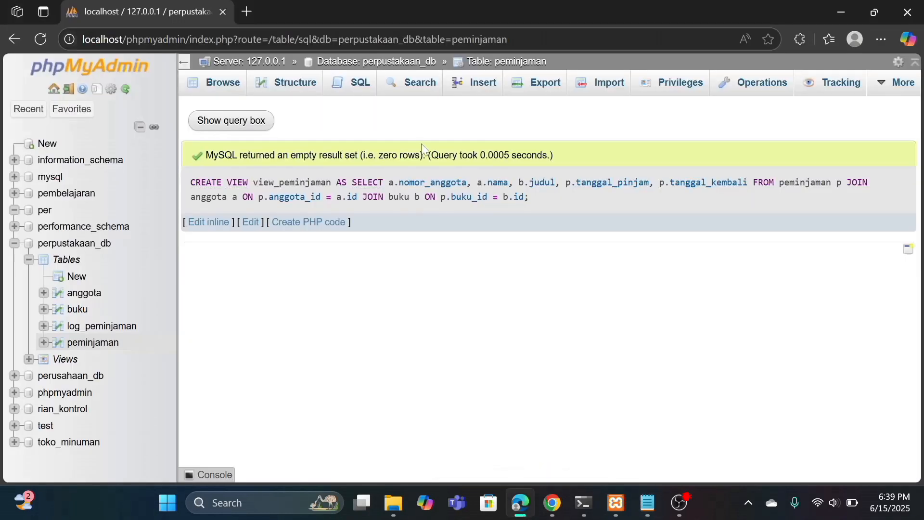
Replace the default query in the peminjaman table's SQL editor with the copied total_pinjaman function code and run it
{"action": "left_click", "coordinate": [359, 90]}
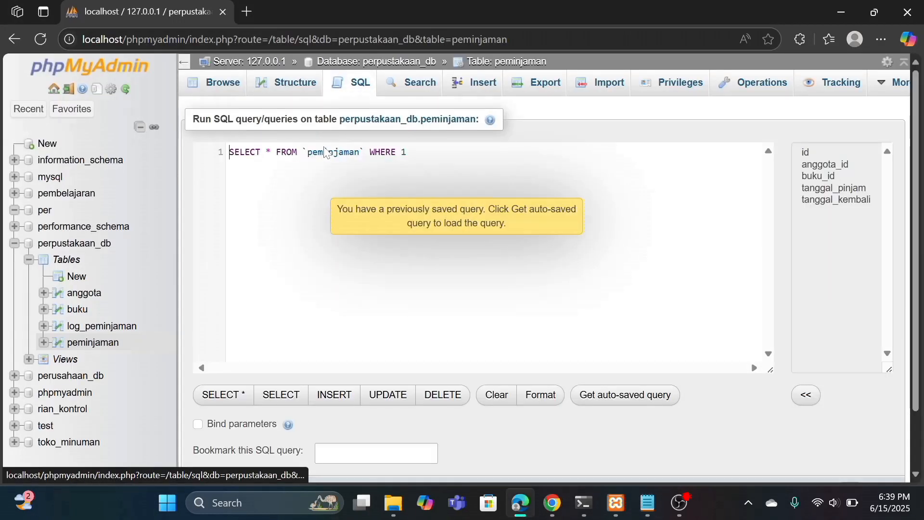
{"action": "key", "text": "ctrl+a"}
{"action": "key", "text": "BackSpace"}
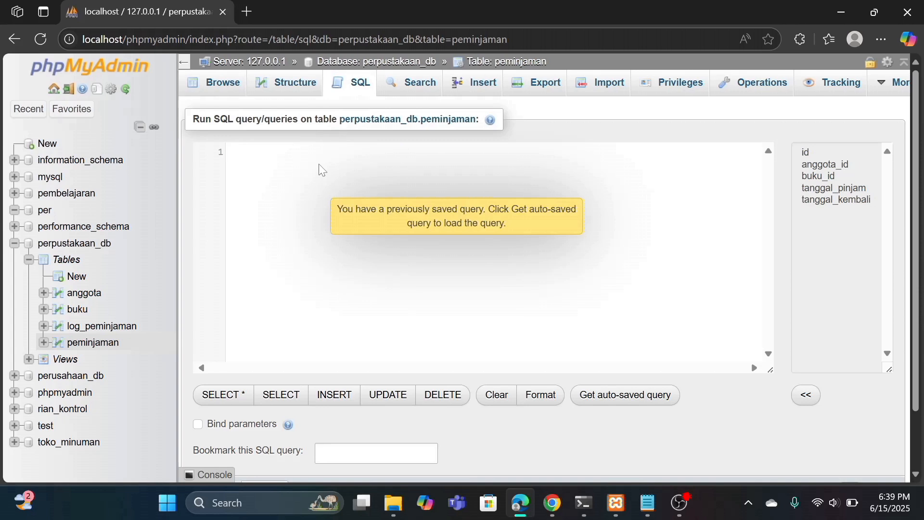
{"action": "key", "text": "ctrl+v"}
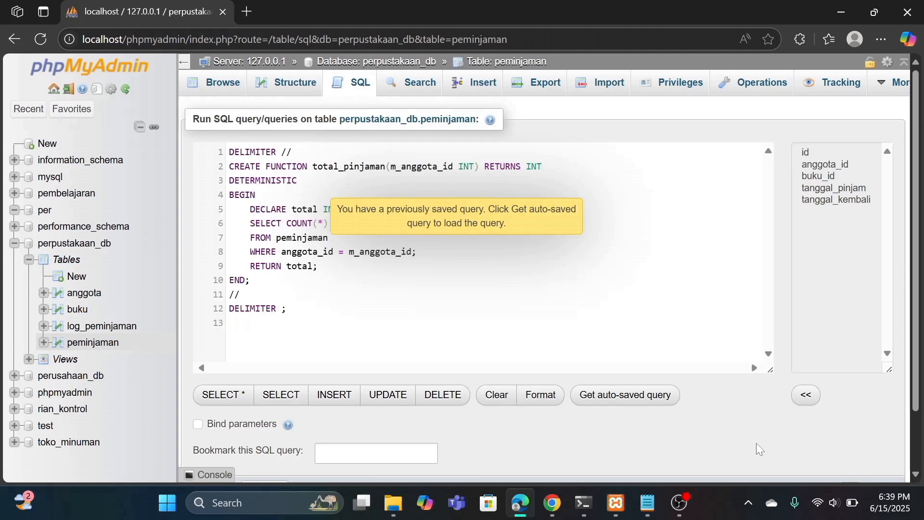
{"action": "scroll", "coordinate": [756, 443], "scroll_direction": "down", "scroll_amount": 2}
{"action": "left_click", "coordinate": [852, 426]}
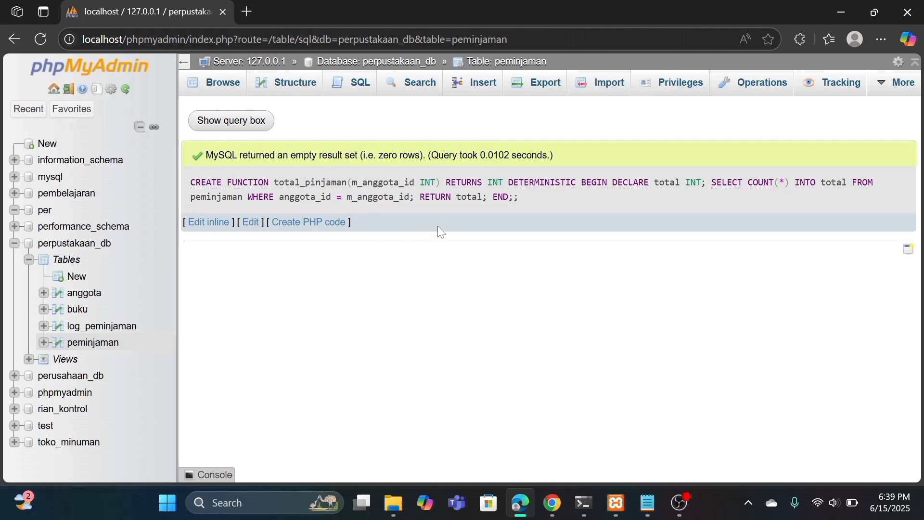
Copy the line SET GLOBAL event_scheduler = ON; from the Notepad script and return to phpMyAdmin's SQL editor for peminjaman
{"action": "left_click", "coordinate": [648, 503]}
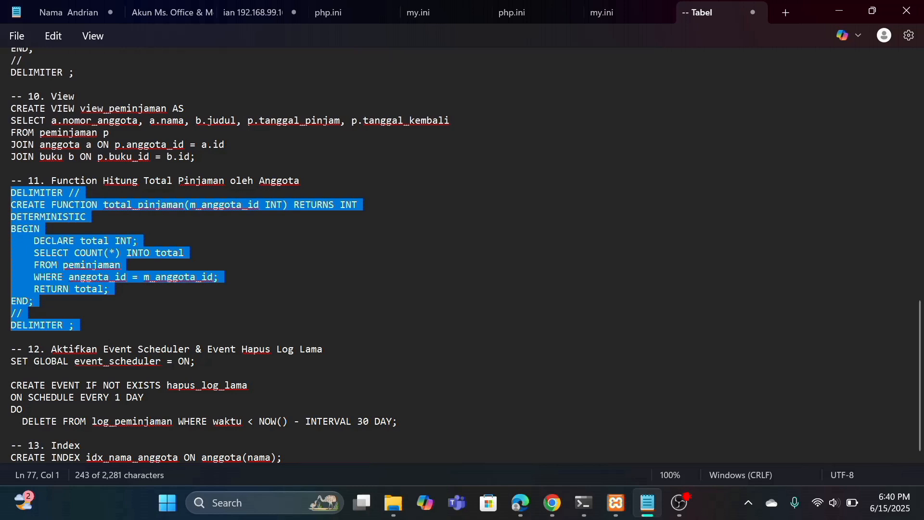
{"action": "key", "text": "Down"}
{"action": "key", "text": "Down"}
{"action": "key", "text": "shift+Down"}
{"action": "key", "text": "shift+Down"}
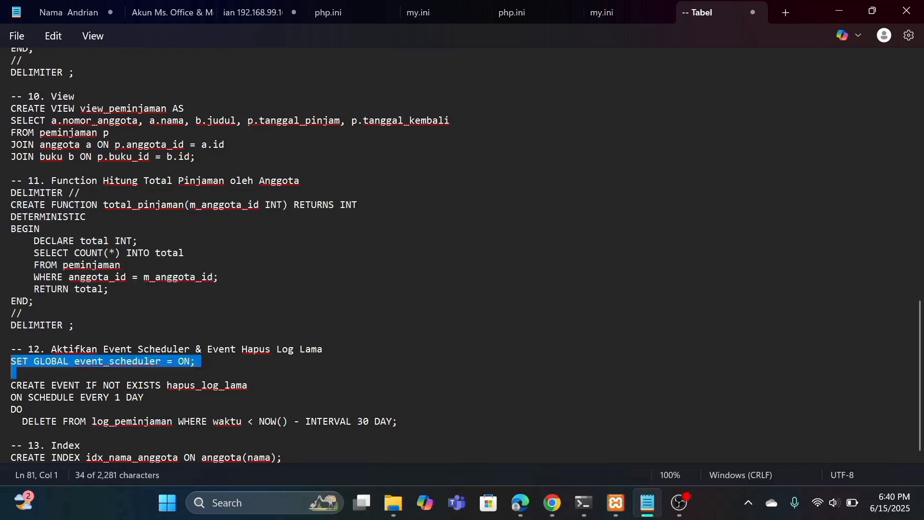
{"action": "key", "text": "shift+Up"}
{"action": "key", "text": "ctrl+c"}
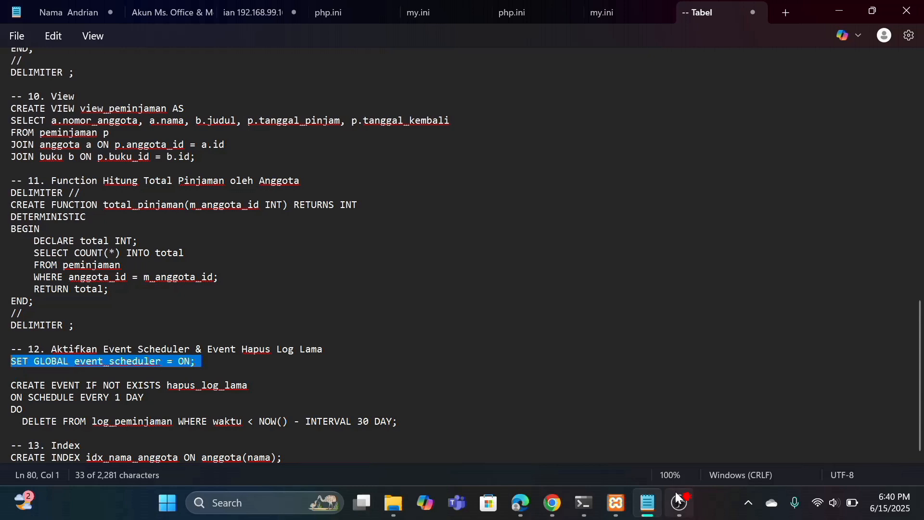
{"action": "mouse_move", "coordinate": [627, 512]}
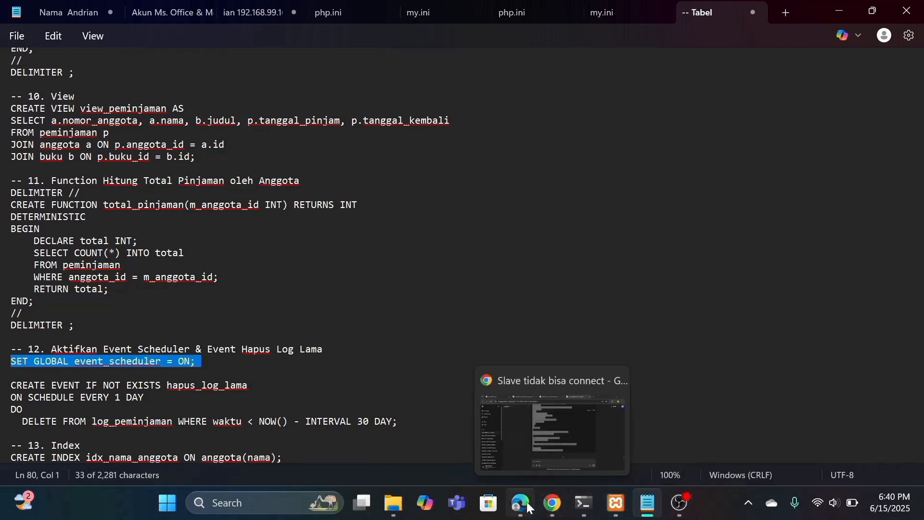
{"action": "left_click", "coordinate": [534, 452]}
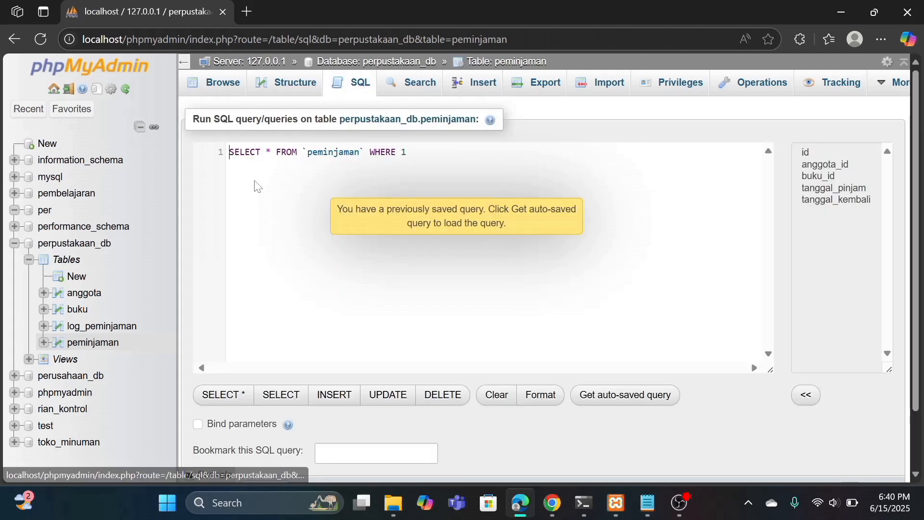
Replace the default query in the SQL editor with SET GLOBAL event_scheduler = ON; without running it
{"action": "key", "text": "ctrl+a"}
{"action": "key", "text": "BackSpace"}
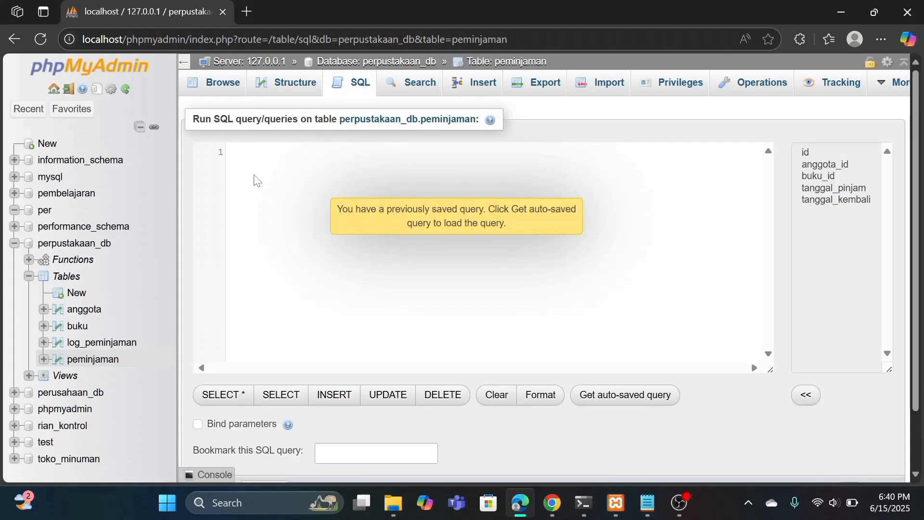
{"action": "key", "text": "ctrl+v"}
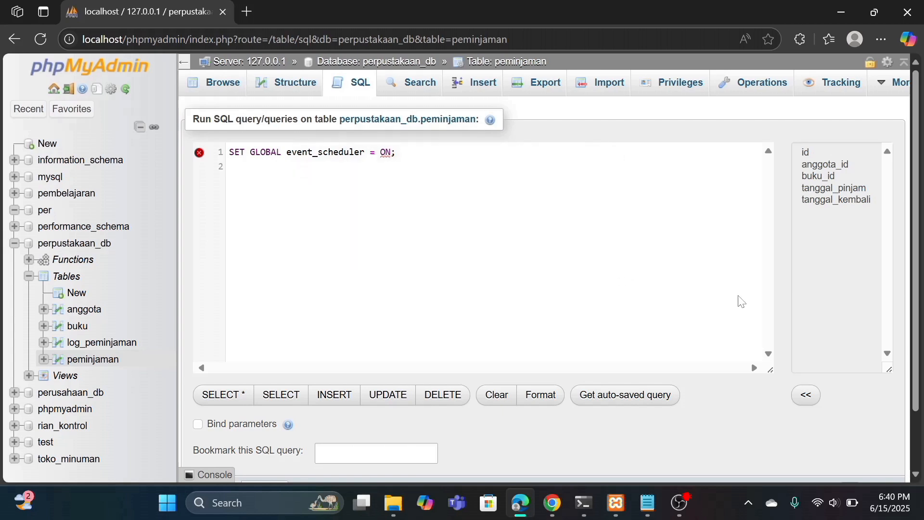
Copy the CREATE EVENT hapus_log_lama statement from the Notepad script and return to phpMyAdmin
{"action": "mouse_move", "coordinate": [647, 502]}
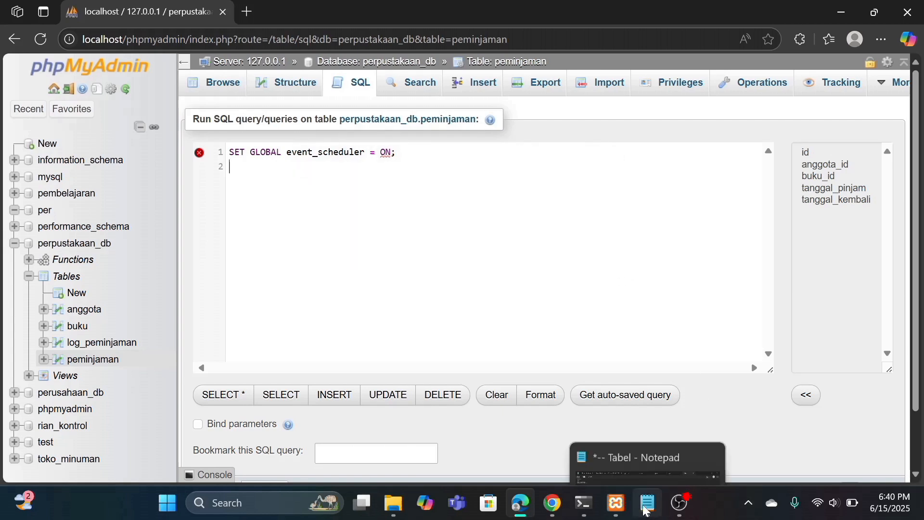
{"action": "left_click", "coordinate": [671, 456]}
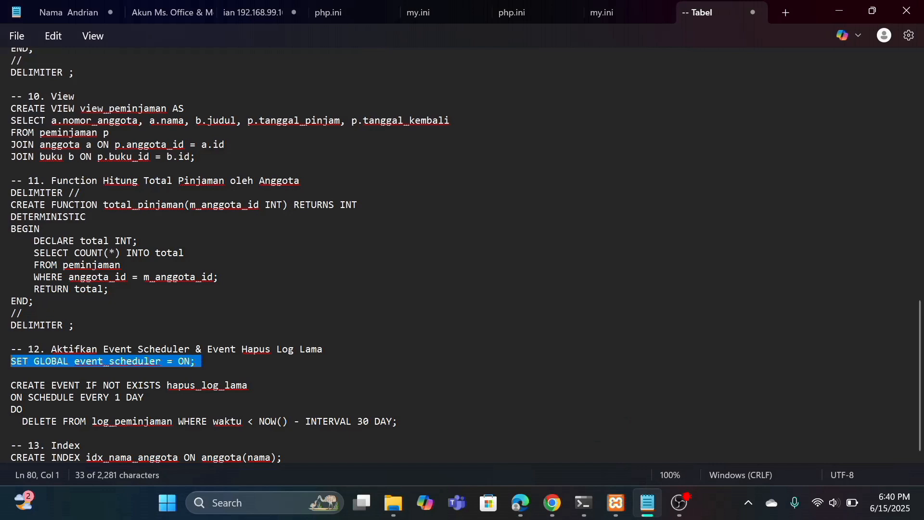
{"action": "left_click_drag", "start_coordinate": [11, 386], "coordinate": [126, 434]}
{"action": "key", "text": "ctrl+c"}
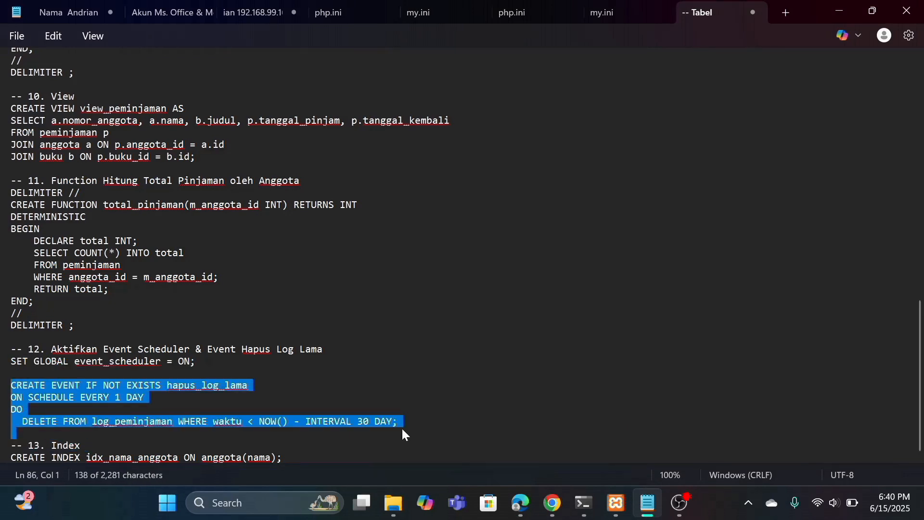
{"action": "mouse_move", "coordinate": [530, 489]}
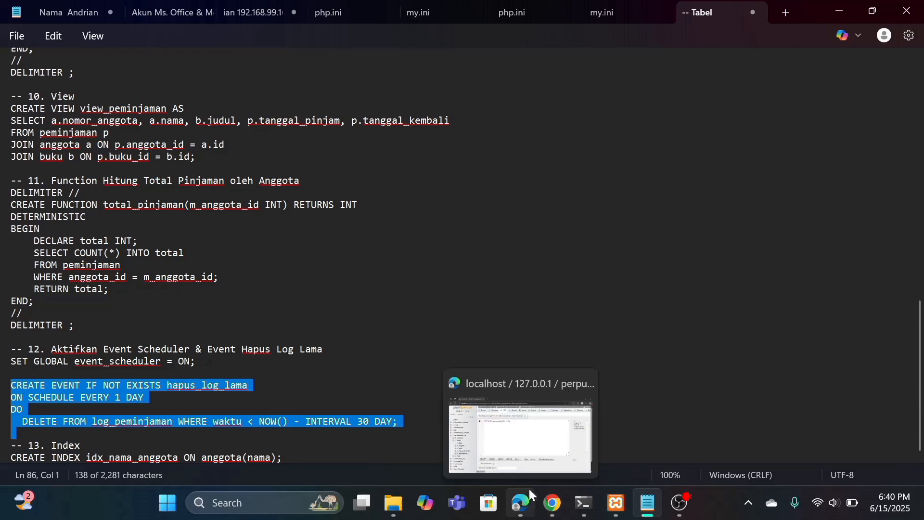
{"action": "left_click", "coordinate": [548, 462]}
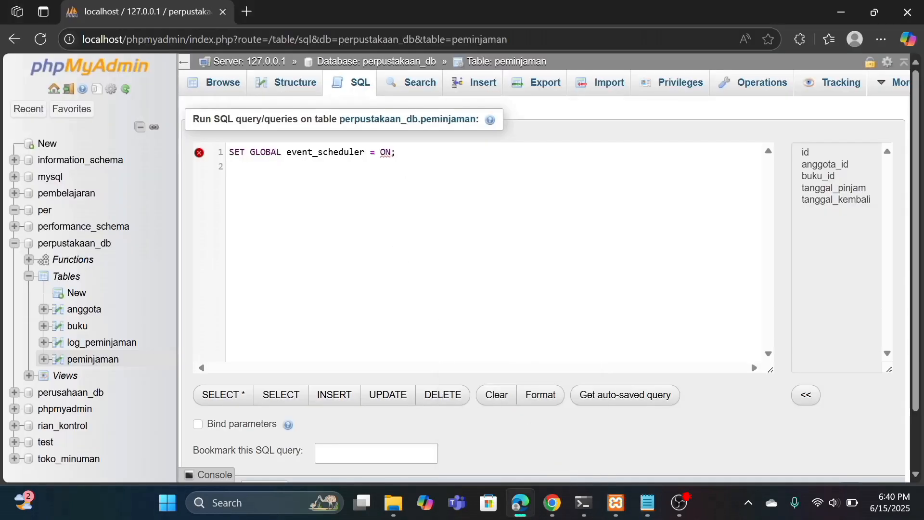
Paste the hapus_log_lama event below the event_scheduler line, separate them with a blank line, and run both statements
{"action": "key", "text": "ctrl+v"}
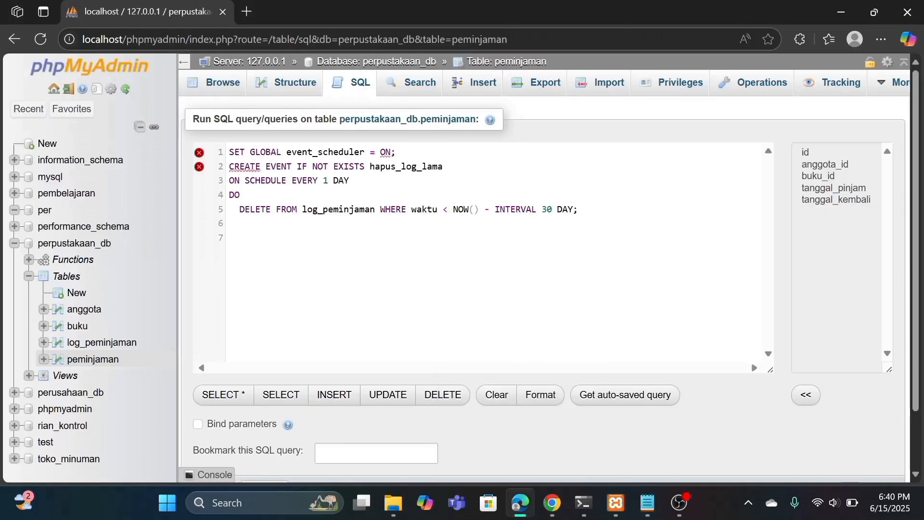
{"action": "key", "text": "Return"}
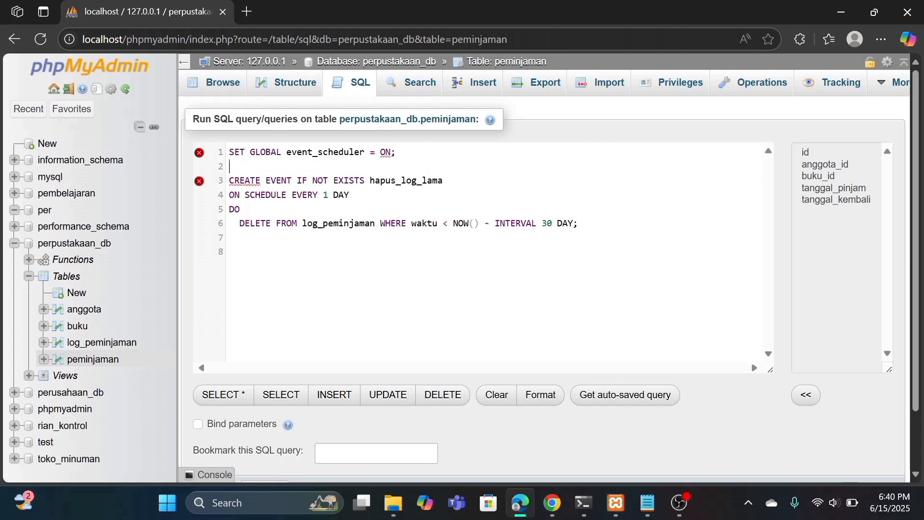
{"action": "scroll", "coordinate": [855, 476], "scroll_direction": "down", "scroll_amount": 1}
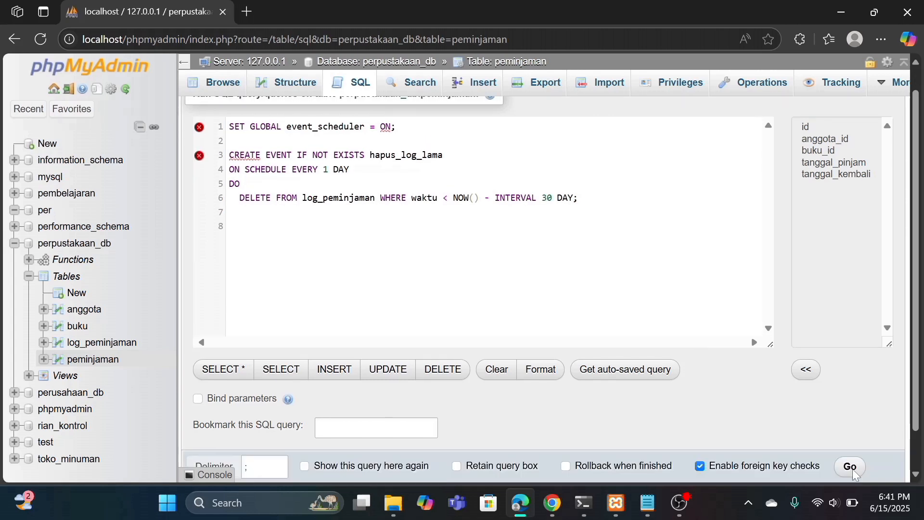
{"action": "left_click", "coordinate": [851, 468]}
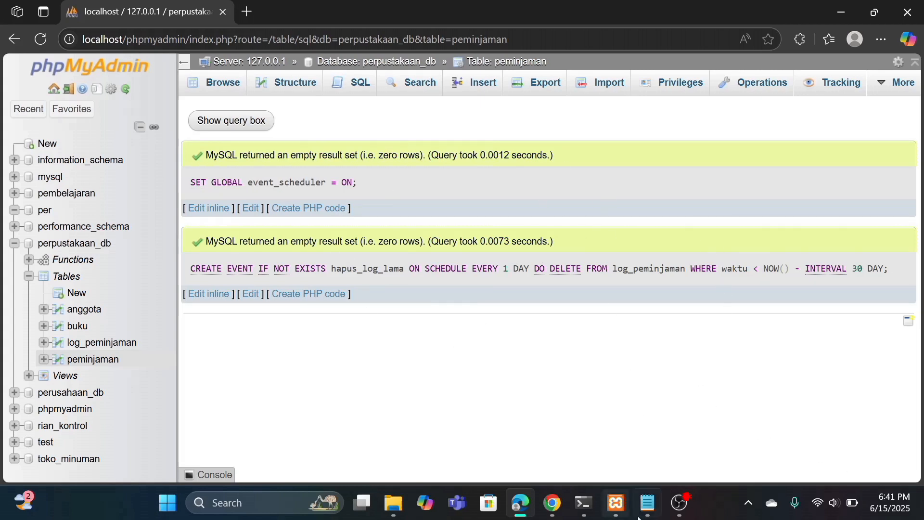
Copy the line CREATE INDEX idx_nama_anggota ON anggota(nama); from the Notepad script and return to phpMyAdmin
{"action": "mouse_move", "coordinate": [640, 499]}
{"action": "left_click", "coordinate": [673, 447]}
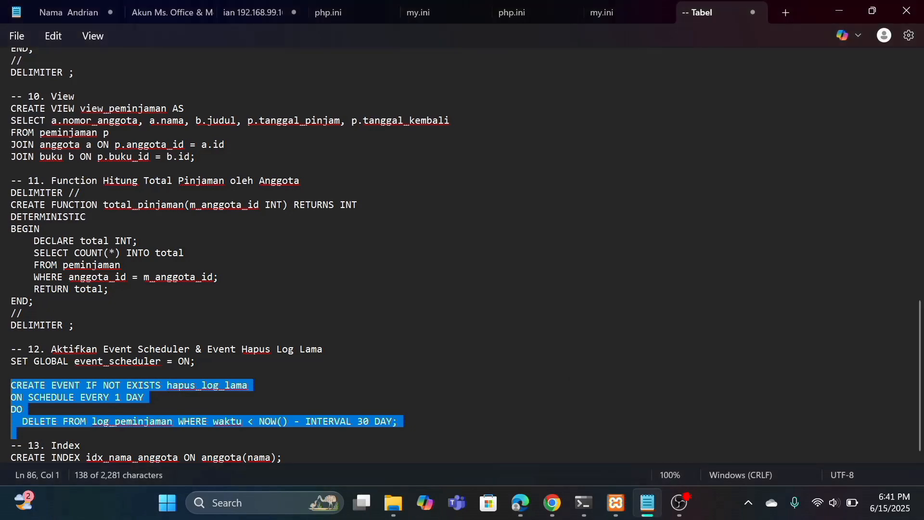
{"action": "left_click_drag", "start_coordinate": [10, 458], "coordinate": [283, 458]}
{"action": "key", "text": "ctrl+c"}
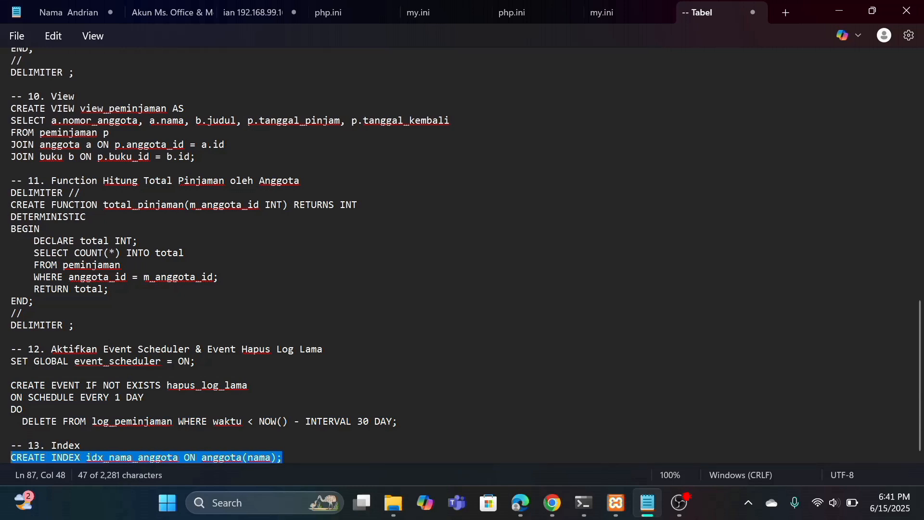
{"action": "mouse_move", "coordinate": [520, 503]}
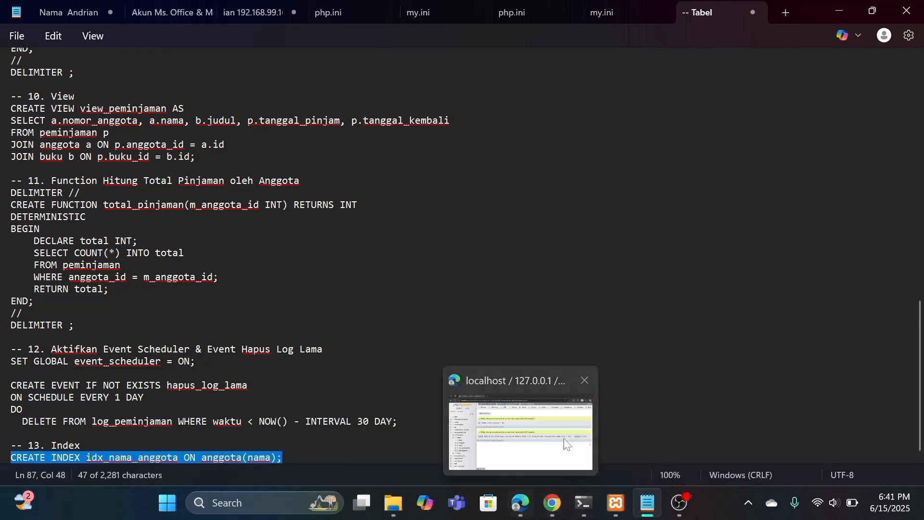
{"action": "left_click", "coordinate": [567, 445]}
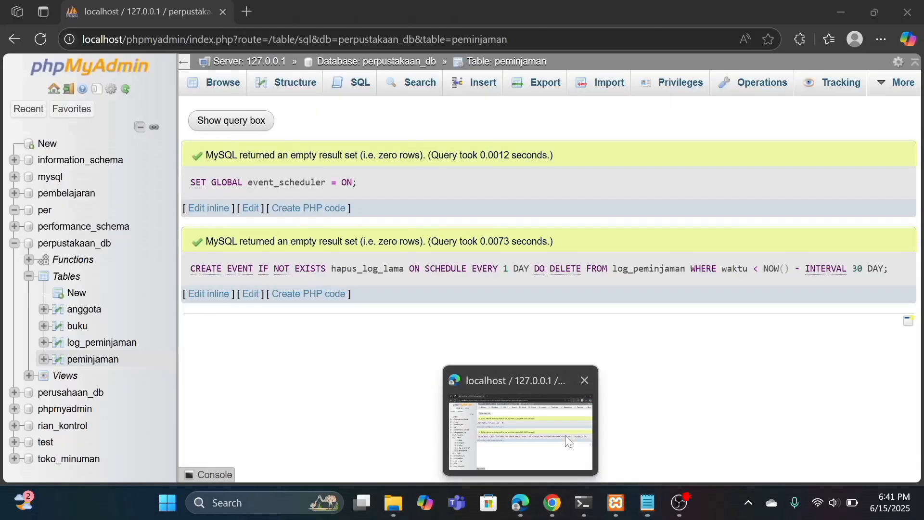
Replace the default query in peminjaman's SQL editor with the CREATE INDEX idx_nama_anggota statement and run it
{"action": "left_click", "coordinate": [366, 91]}
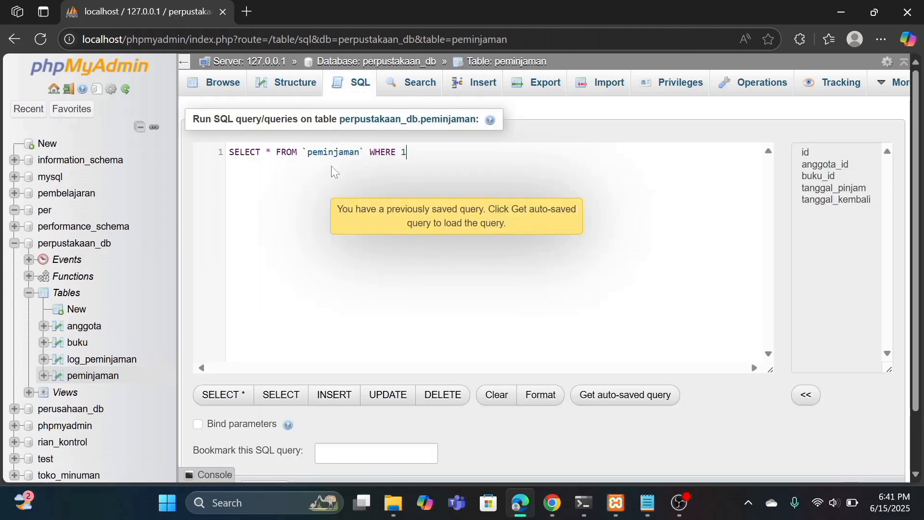
{"action": "key", "text": "ctrl+a"}
{"action": "key", "text": "BackSpace"}
{"action": "key", "text": "ctrl+v"}
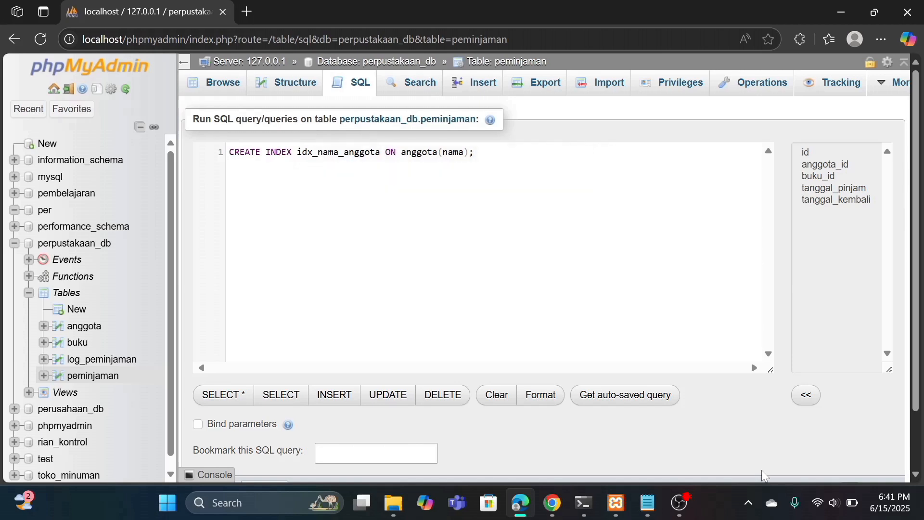
{"action": "scroll", "coordinate": [765, 477], "scroll_direction": "down", "scroll_amount": 2}
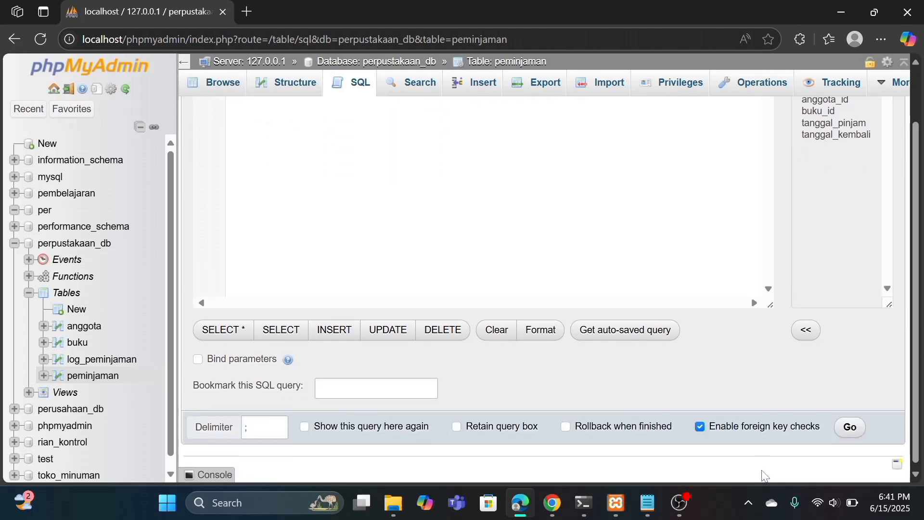
{"action": "left_click", "coordinate": [847, 428]}
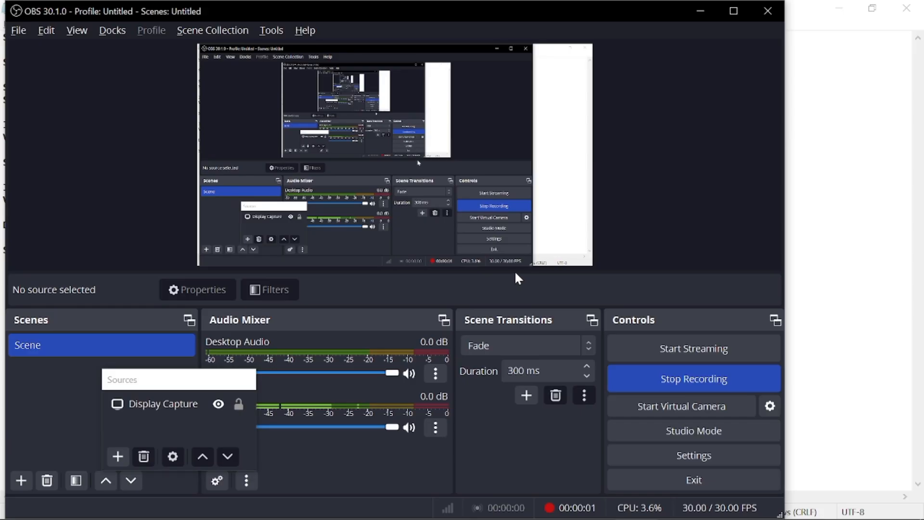
Switch to phpMyAdmin on the other computer and expand the functions and events of perpustakaan_db to inspect them
{"action": "key", "text": "alt+Tab"}
{"action": "key", "text": "alt+Tab"}
{"action": "left_click", "coordinate": [419, 224]}
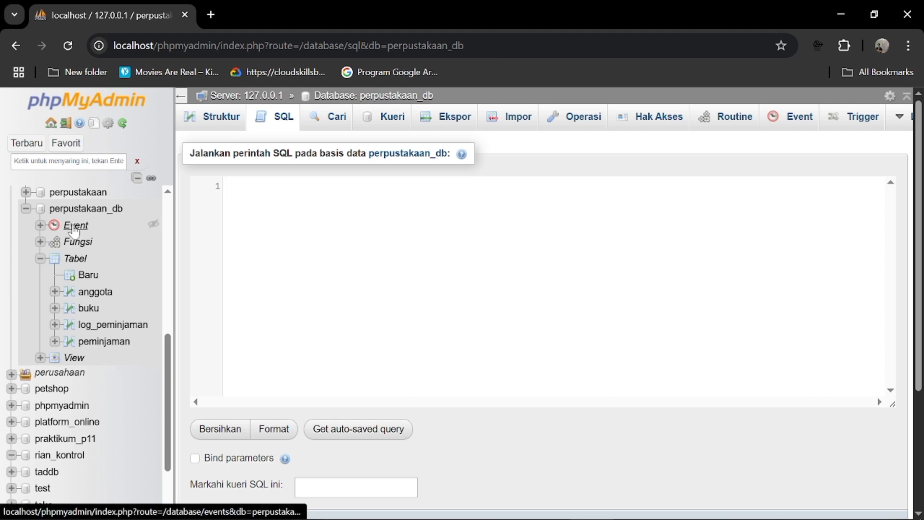
{"action": "left_click", "coordinate": [40, 242]}
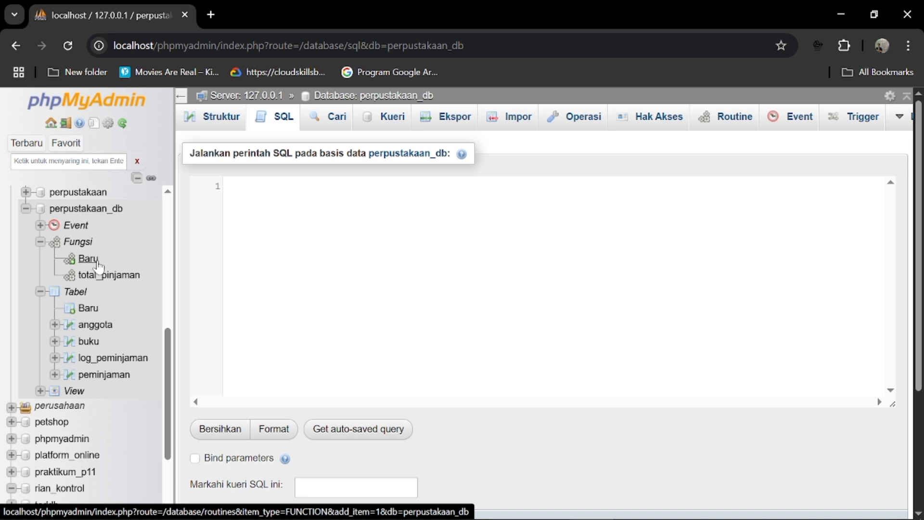
{"action": "left_click", "coordinate": [40, 224]}
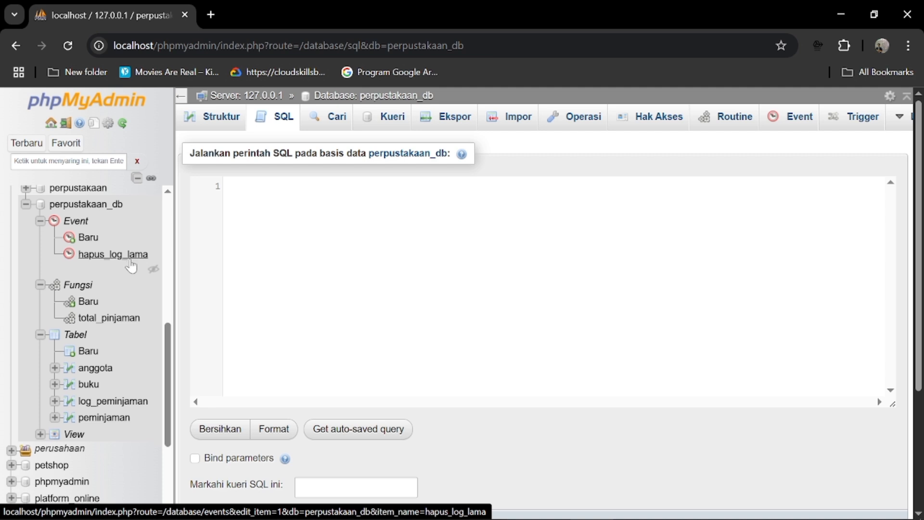
{"action": "scroll", "coordinate": [137, 262], "scroll_direction": "down", "scroll_amount": 1}
Browse the rows of the anggota, buku, log_peminjaman and peminjaman tables in perpustakaan_db
{"action": "left_click", "coordinate": [96, 289]}
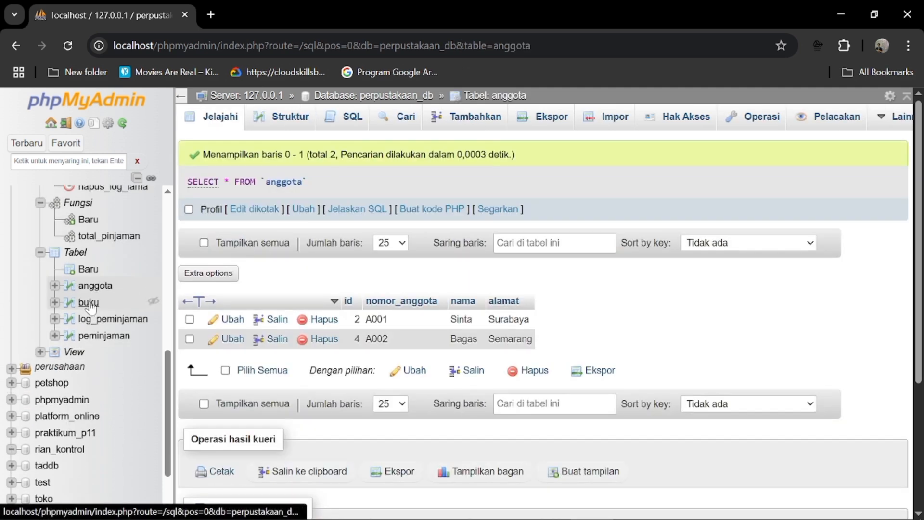
{"action": "left_click", "coordinate": [90, 303]}
{"action": "left_click", "coordinate": [110, 319]}
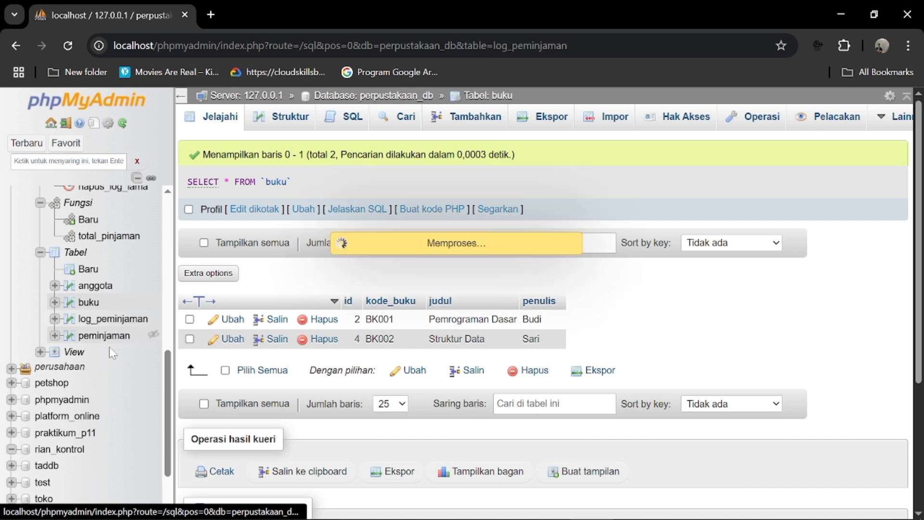
{"action": "left_click", "coordinate": [104, 335]}
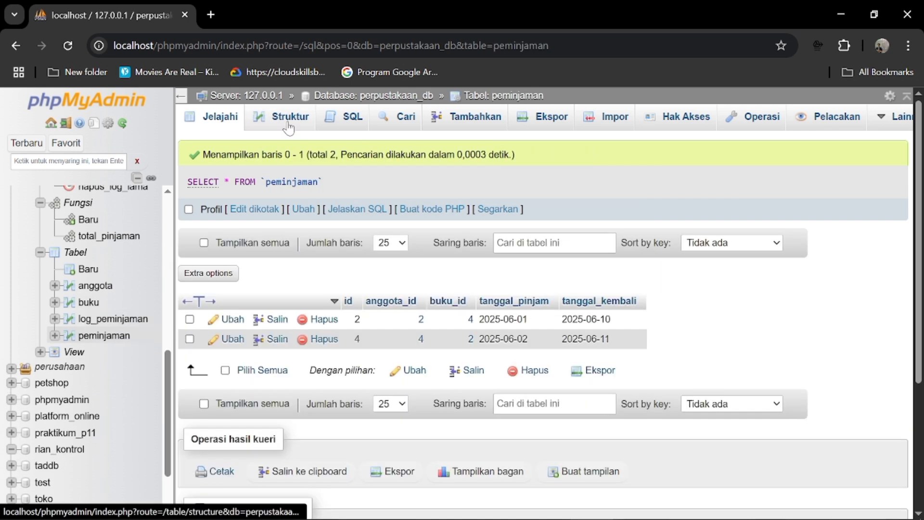
Open the SQL editor for perpustakaan_db and copy SELECT * FROM peminjaman; from the Notepad test script
{"action": "scroll", "coordinate": [72, 241], "scroll_direction": "up", "scroll_amount": 3}
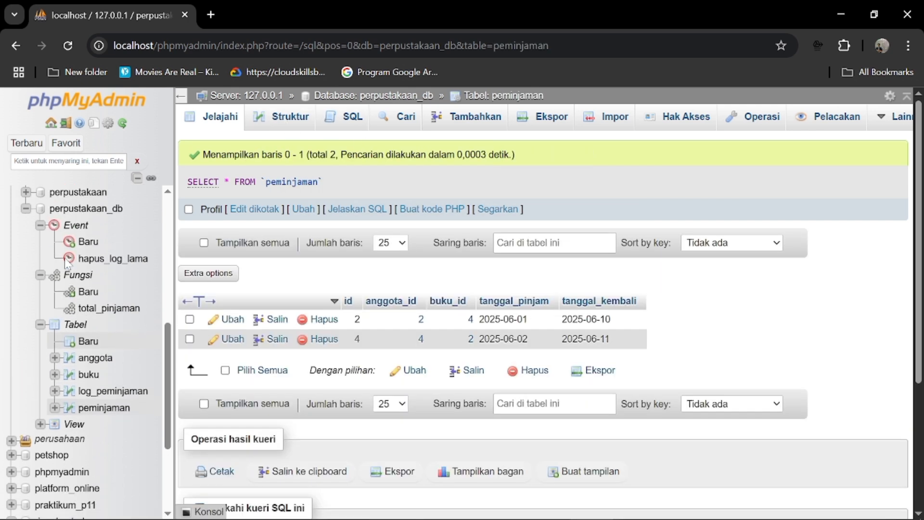
{"action": "left_click", "coordinate": [85, 281]}
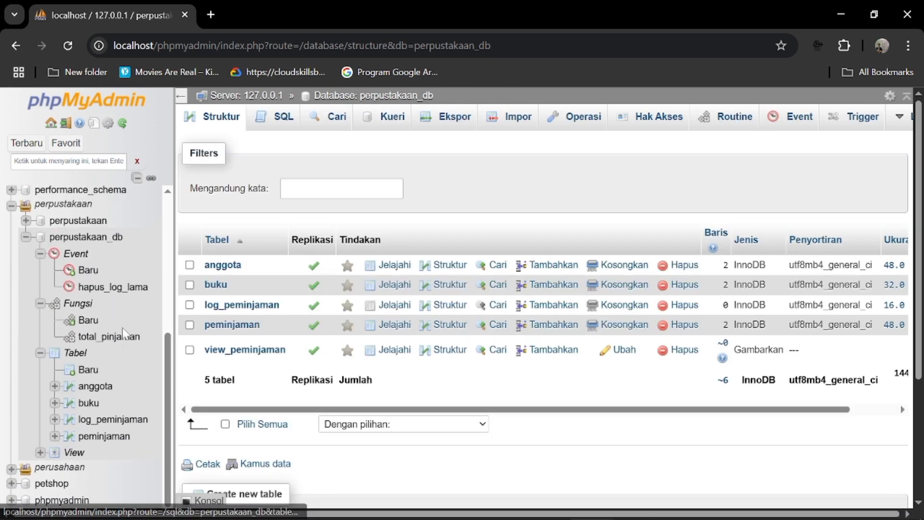
{"action": "left_click", "coordinate": [281, 116]}
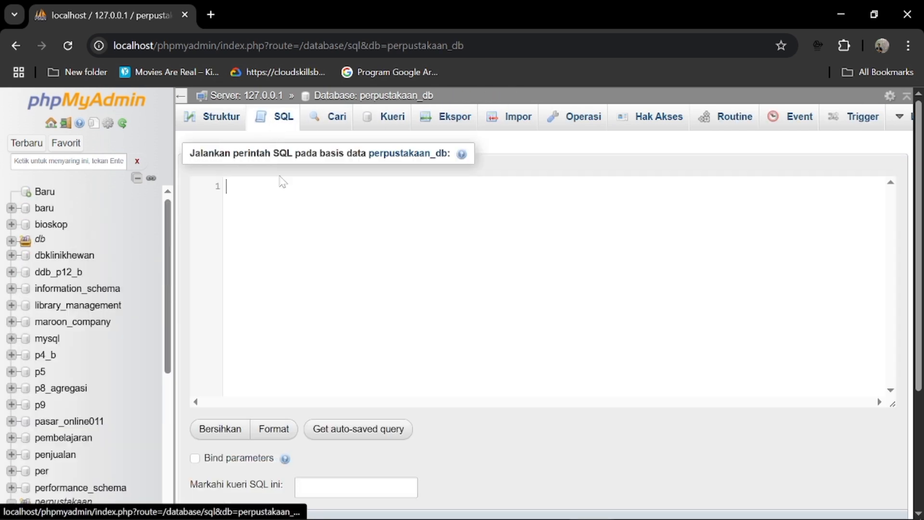
{"action": "key", "text": "alt+Tab"}
{"action": "double_click", "coordinate": [131, 38]}
{"action": "left_click", "coordinate": [131, 38]}
{"action": "left_click_drag", "start_coordinate": [149, 37], "coordinate": [2, 38]}
{"action": "key", "text": "ctrl+c"}
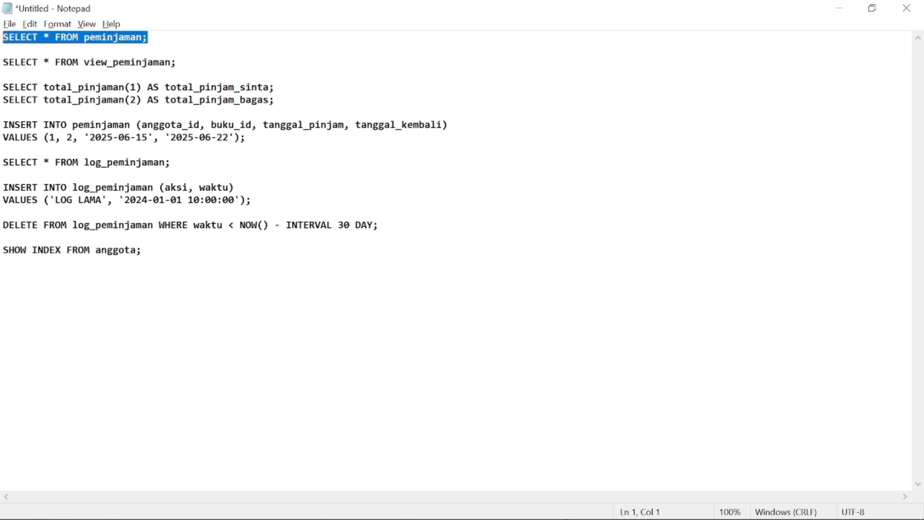
{"action": "key", "text": "alt+Tab"}
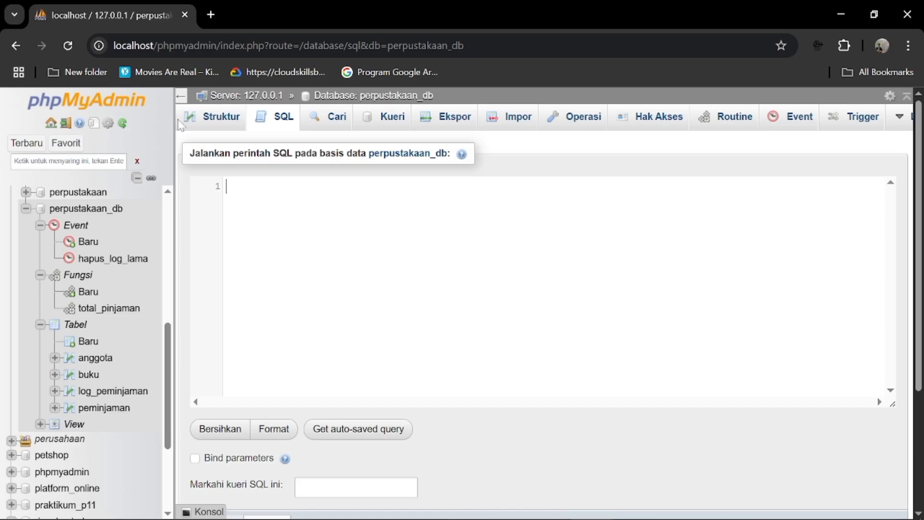
Run SELECT * FROM peminjaman; on perpustakaan_db and browse the peminjaman table to compare the rows
{"action": "key", "text": "ctrl+v"}
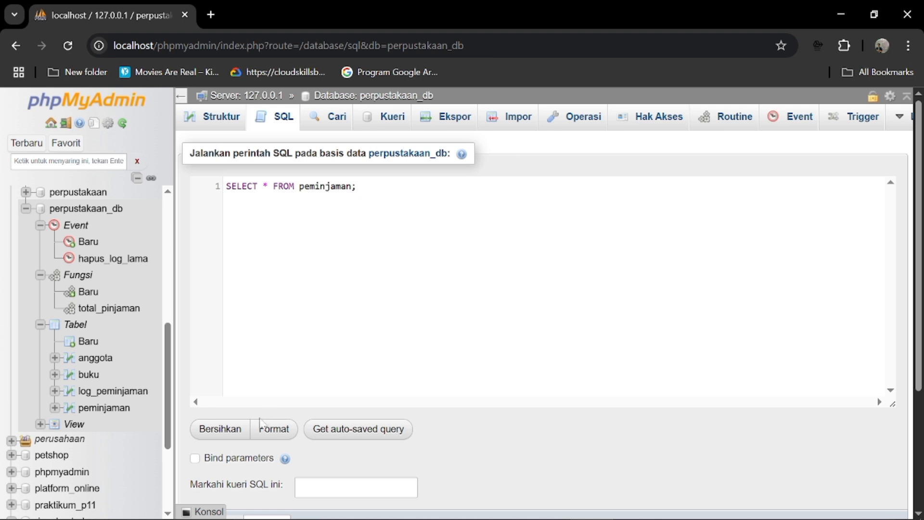
{"action": "scroll", "coordinate": [347, 226], "scroll_direction": "down", "scroll_amount": 3}
{"action": "left_click", "coordinate": [207, 416]}
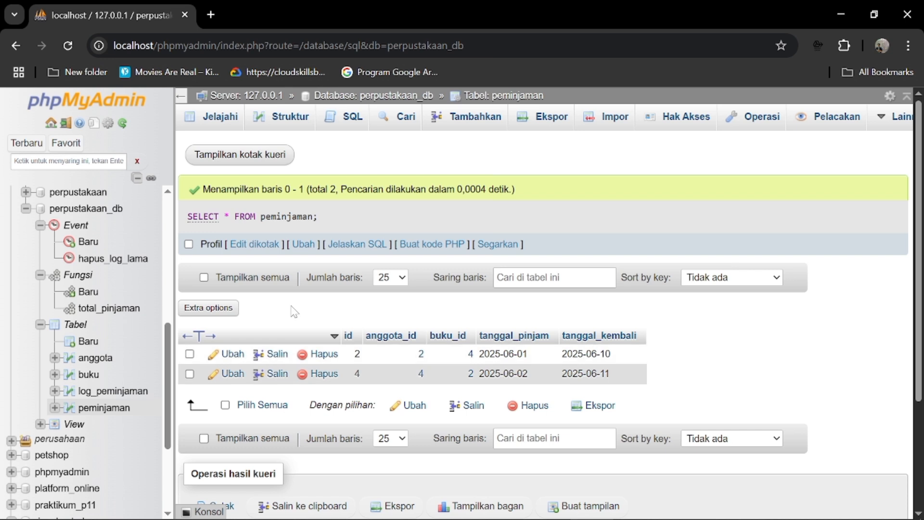
{"action": "left_click", "coordinate": [104, 409]}
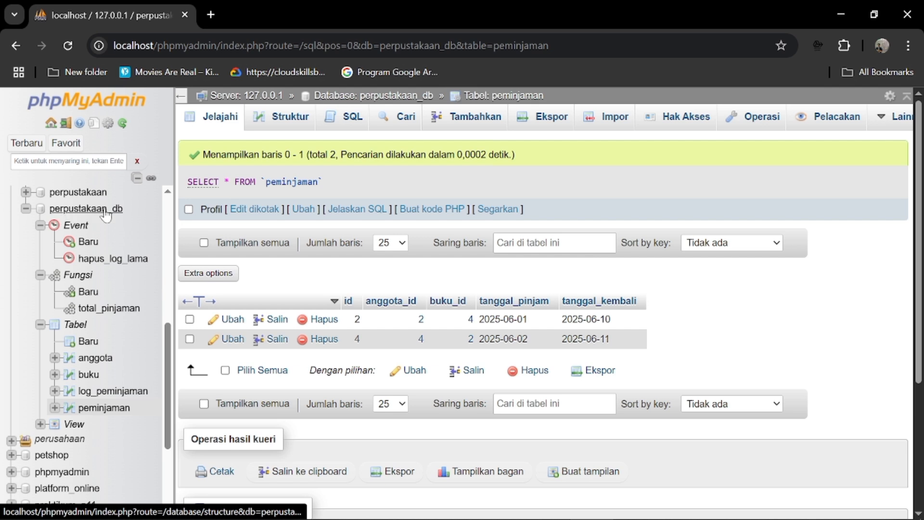
Open the SQL editor for peminjaman and copy SELECT * FROM view_peminjaman; from the Notepad test script
{"action": "left_click", "coordinate": [315, 130]}
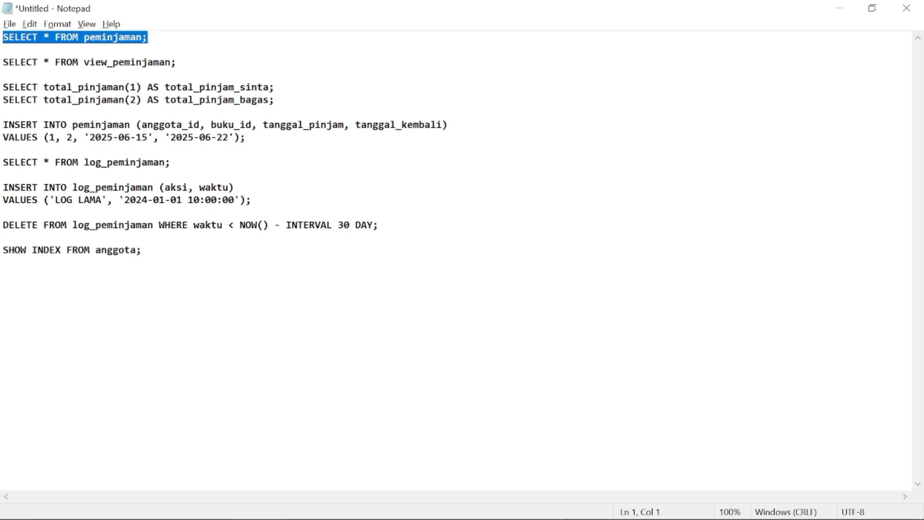
{"action": "left_click_drag", "start_coordinate": [177, 62], "coordinate": [3, 63]}
{"action": "key", "text": "ctrl+c"}
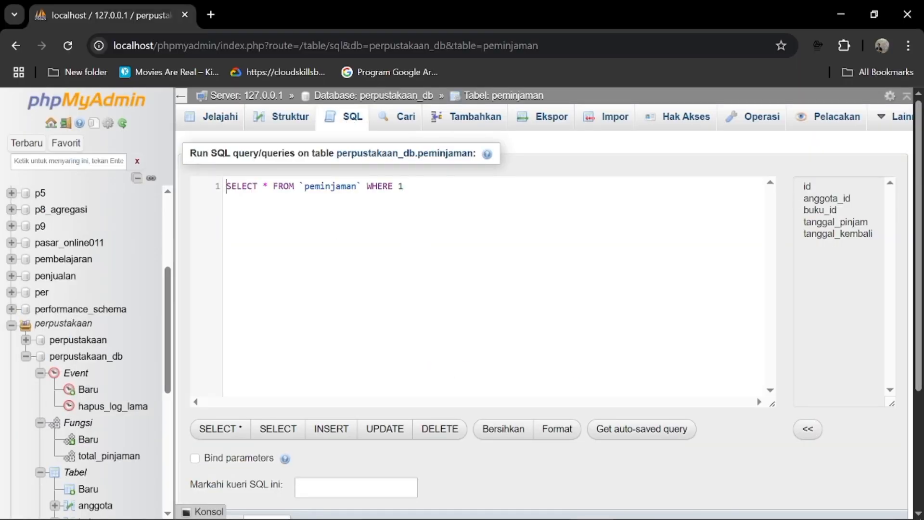
Replace the default query with SELECT * FROM view_peminjaman; run it, and review the returned rows
{"action": "left_click_drag", "start_coordinate": [309, 185], "coordinate": [224, 188]}
{"action": "key", "text": "ctrl+v"}
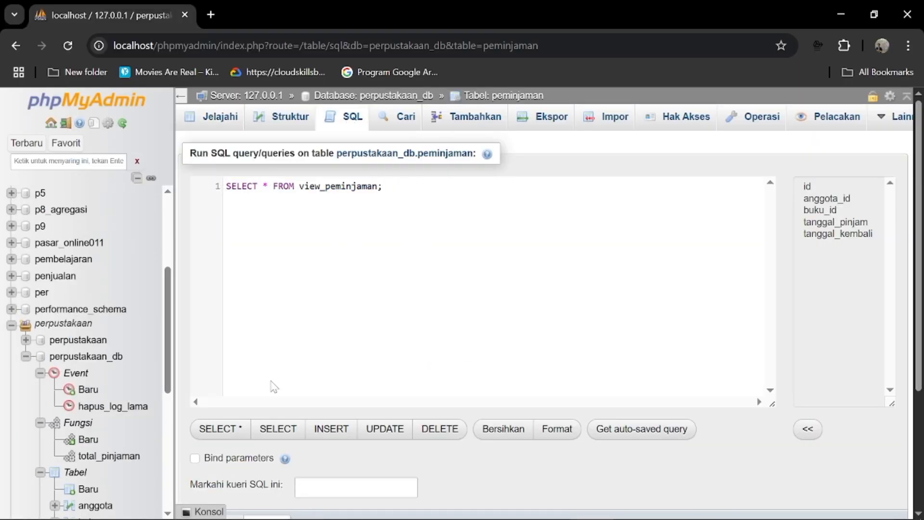
{"action": "scroll", "coordinate": [274, 387], "scroll_direction": "down", "scroll_amount": 2}
{"action": "left_click", "coordinate": [212, 487]}
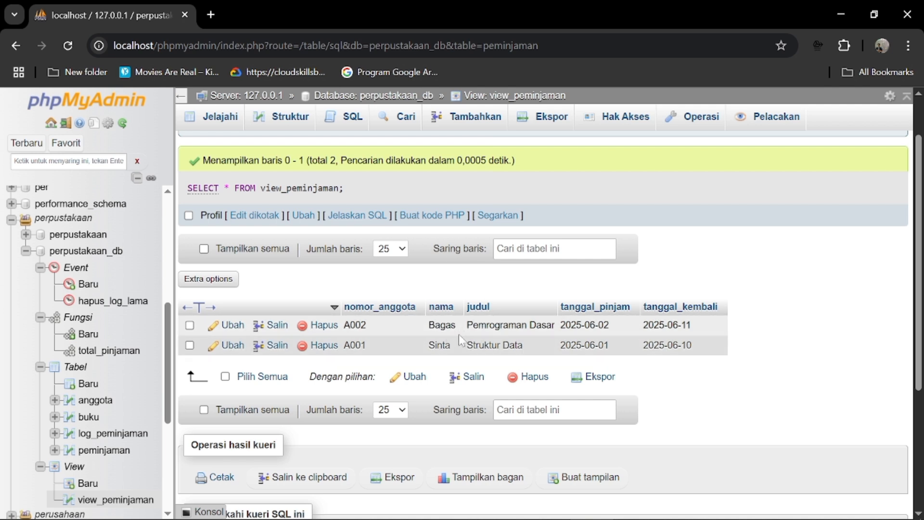
{"action": "scroll", "coordinate": [459, 333], "scroll_direction": "down", "scroll_amount": 2}
{"action": "scroll", "coordinate": [477, 265], "scroll_direction": "up", "scroll_amount": 1}
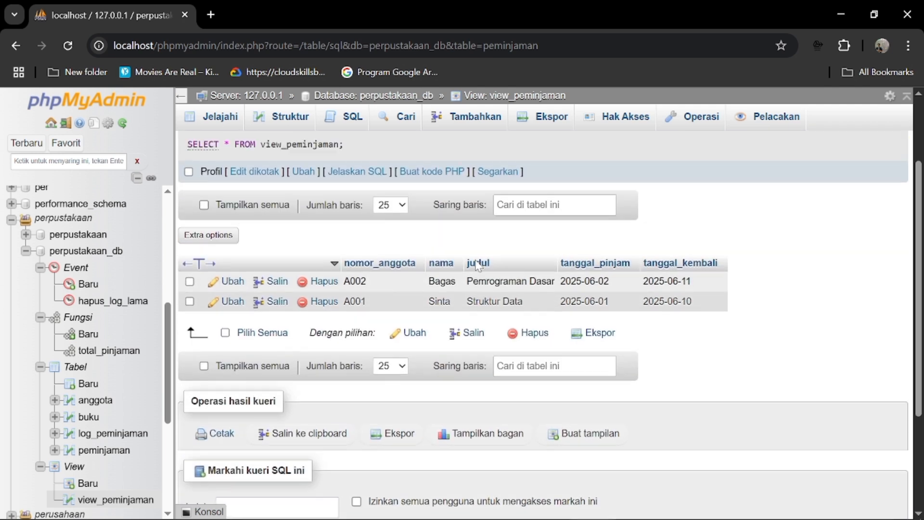
{"action": "scroll", "coordinate": [477, 265], "scroll_direction": "up", "scroll_amount": 2}
Copy the two SELECT total_pinjaman statements for members 1 and 2 from the Notepad script and return to phpMyAdmin
{"action": "key", "text": "alt+Tab"}
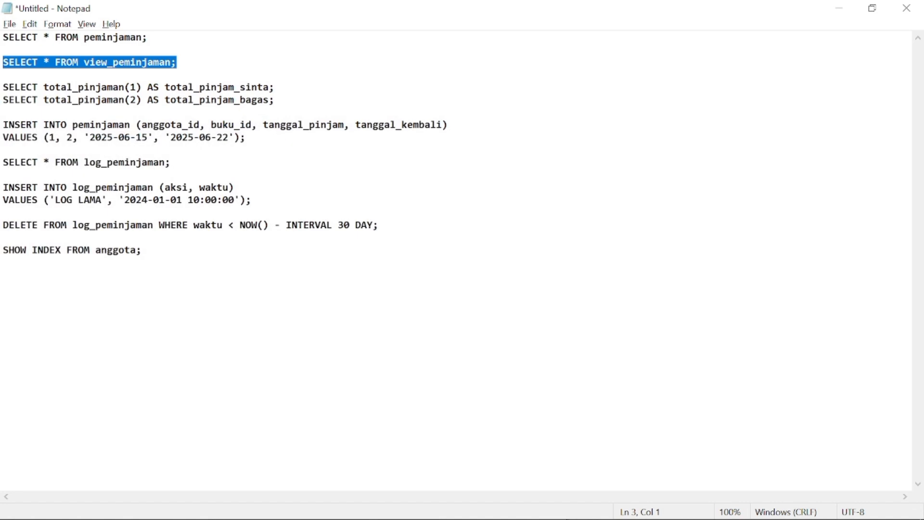
{"action": "left_click", "coordinate": [276, 100]}
{"action": "left_click_drag", "start_coordinate": [276, 100], "coordinate": [4, 74]}
{"action": "key", "text": "ctrl+c"}
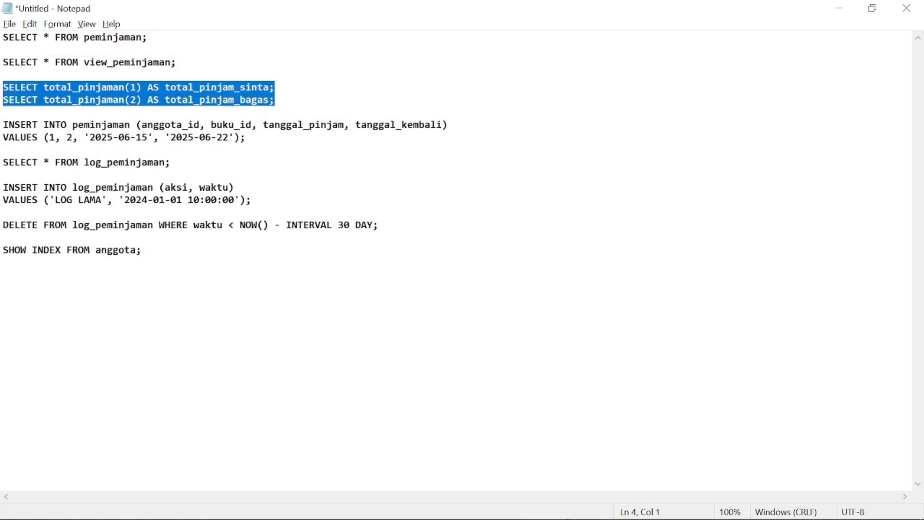
{"action": "key", "text": "alt+Tab"}
Replace view_peminjaman's default query with the two total_pinjaman statements, remove the leading blank line, run them, and review the results
{"action": "left_click", "coordinate": [351, 117]}
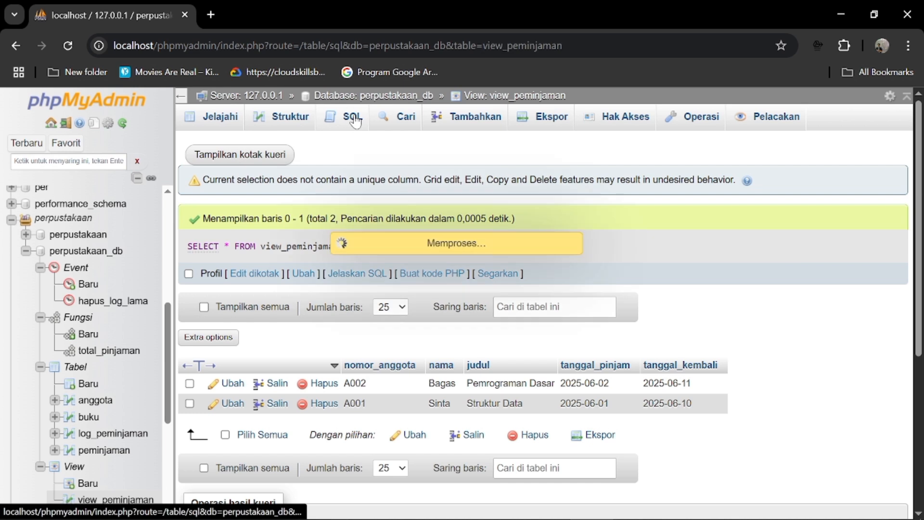
{"action": "left_click", "coordinate": [367, 215]}
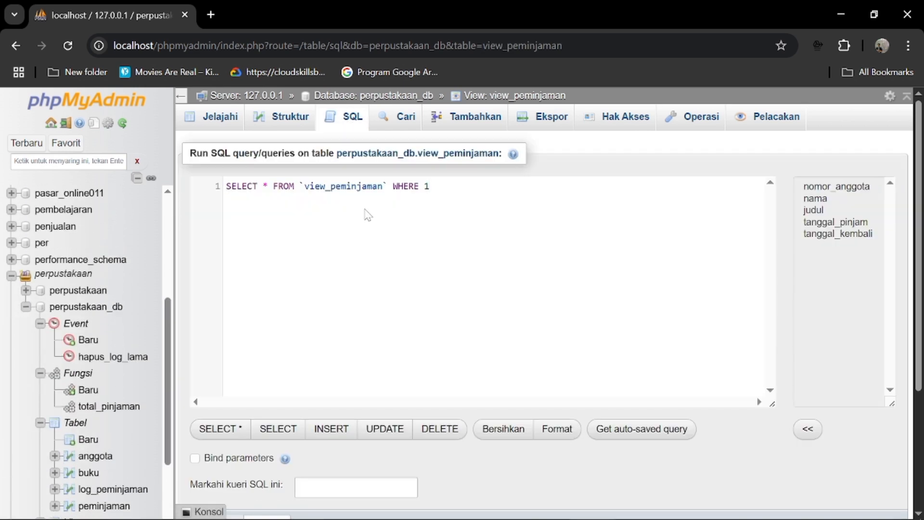
{"action": "key", "text": "ctrl+a"}
{"action": "key", "text": "ctrl+v"}
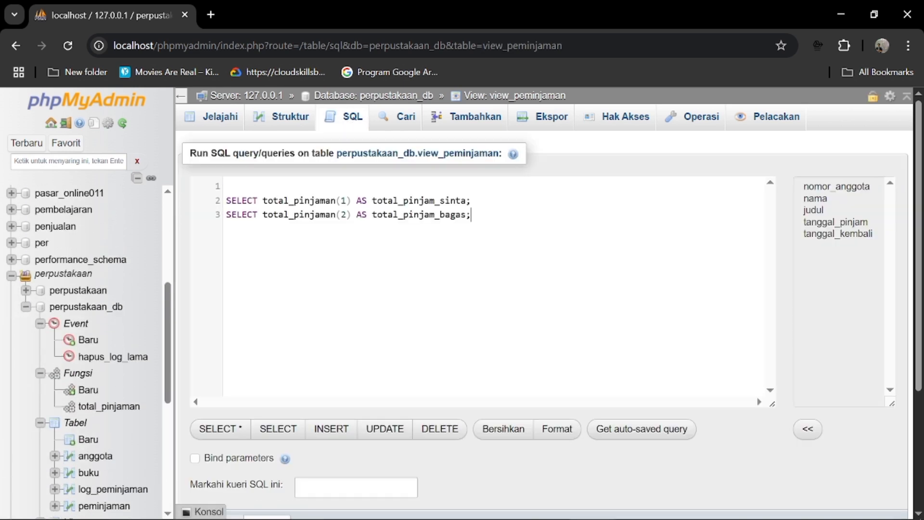
{"action": "key", "text": "BackSpace"}
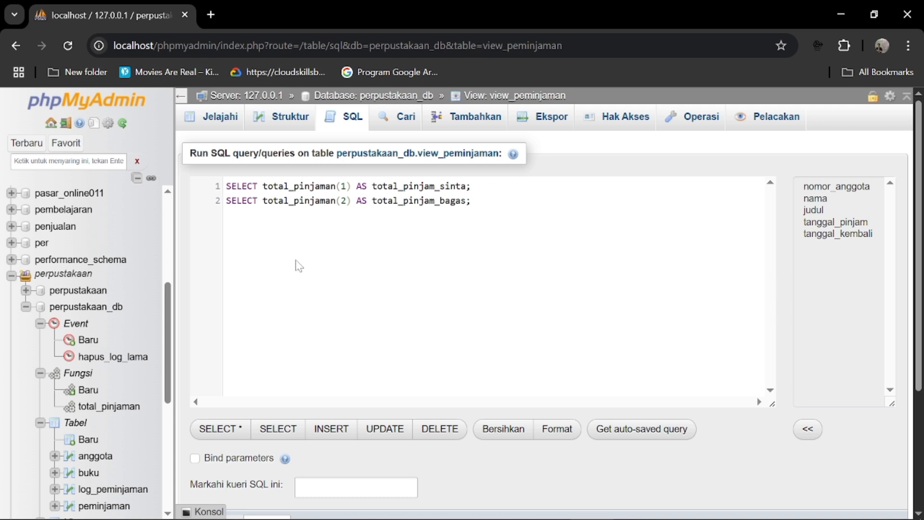
{"action": "scroll", "coordinate": [299, 266], "scroll_direction": "down", "scroll_amount": 2}
{"action": "left_click", "coordinate": [209, 487]}
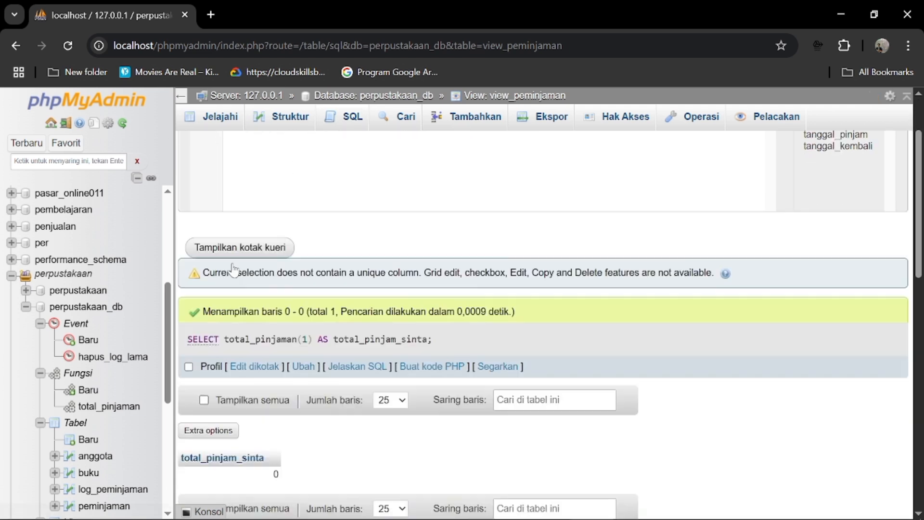
{"action": "scroll", "coordinate": [233, 270], "scroll_direction": "down", "scroll_amount": 5}
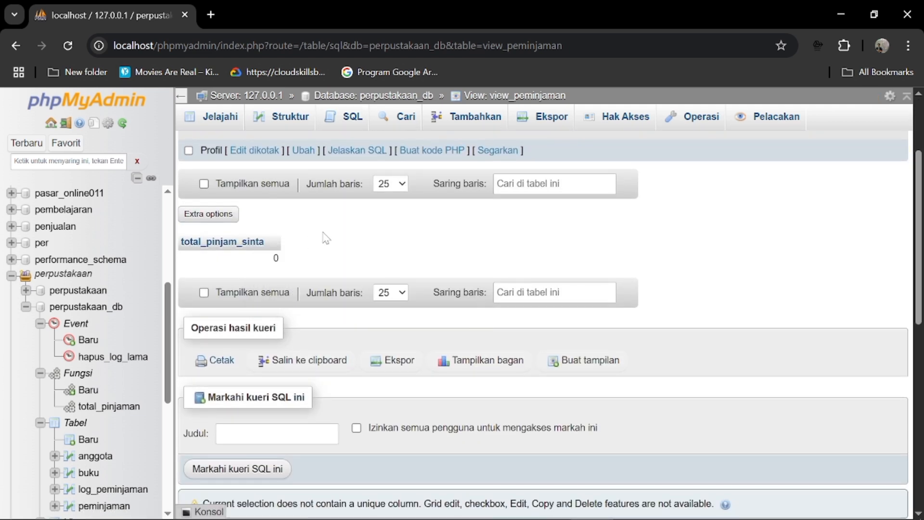
Sort the function query result by total_pinjam_sinta and review the result page
{"action": "left_click", "coordinate": [251, 241]}
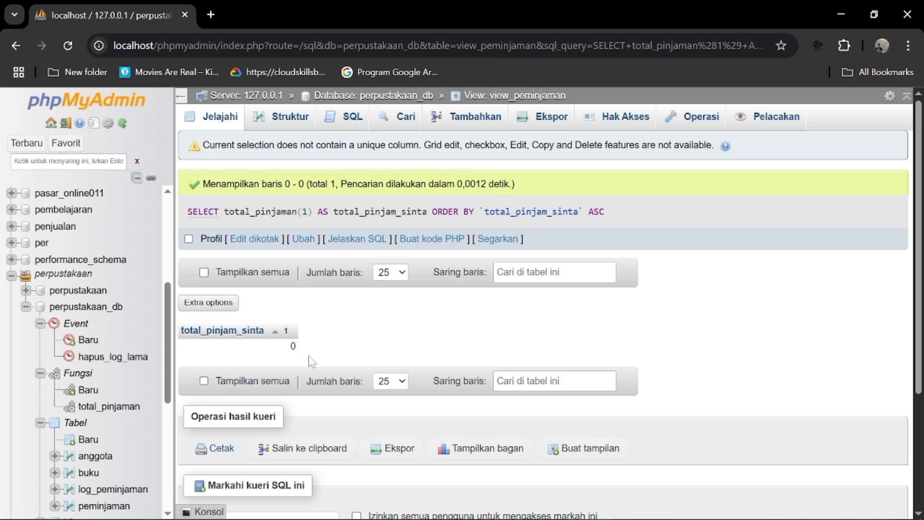
{"action": "scroll", "coordinate": [295, 347], "scroll_direction": "down", "scroll_amount": 3}
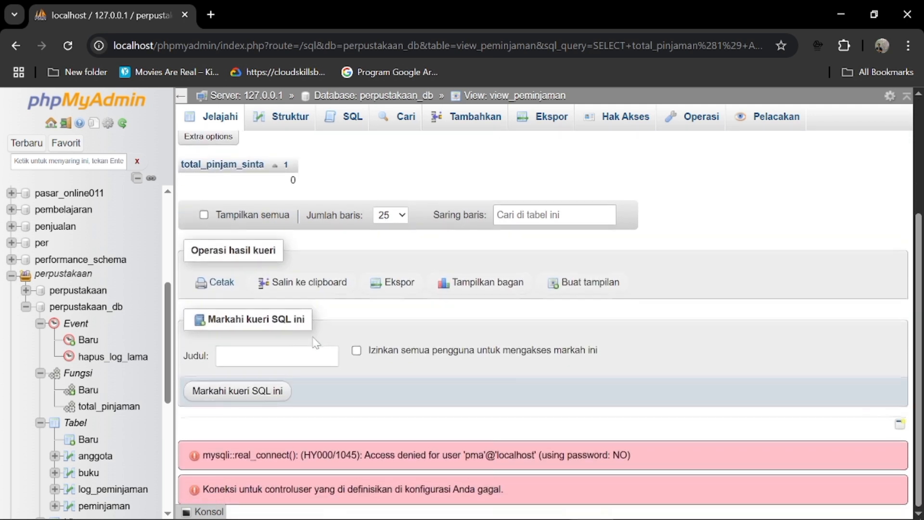
{"action": "scroll", "coordinate": [316, 343], "scroll_direction": "up", "scroll_amount": 3}
Copy the INSERT INTO peminjaman statement for member 2 and book 4 from the Notepad test script and return to phpMyAdmin
{"action": "key", "text": "alt+Tab"}
{"action": "left_click_drag", "start_coordinate": [246, 138], "coordinate": [3, 125]}
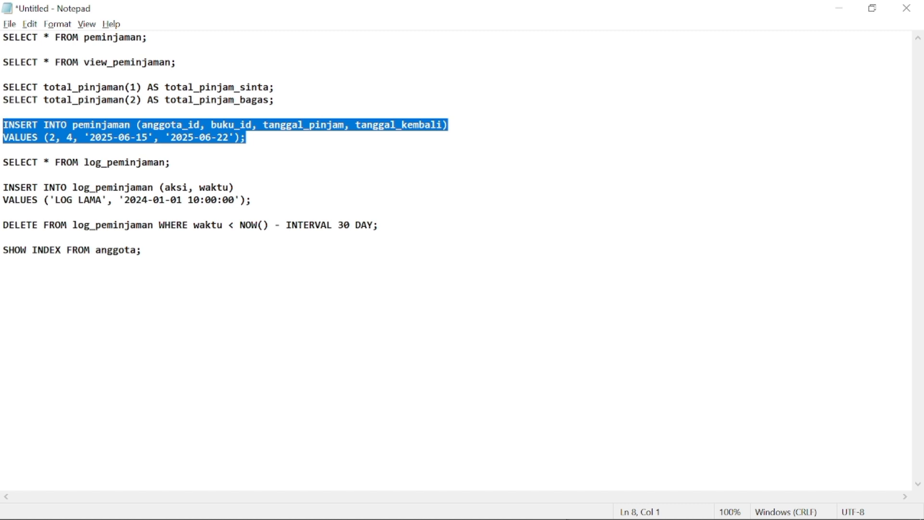
{"action": "key", "text": "alt+Tab"}
Replace the default query in the SQL editor with the INSERT INTO peminjaman statement, dated '2025-06-15' to '2025-06-22', and run it
{"action": "key", "text": "Tab"}
{"action": "left_click", "coordinate": [354, 117]}
{"action": "key", "text": "ctrl+a"}
{"action": "type", "text": "INSERT INTO peminjaman (anggota_id, buku_id, tanggal_pinjam, tanggal_kembali) VALUES (1, 4, '2025-06-15', '2025-06-22');"}
{"action": "scroll", "coordinate": [196, 481], "scroll_direction": "down", "scroll_amount": 2}
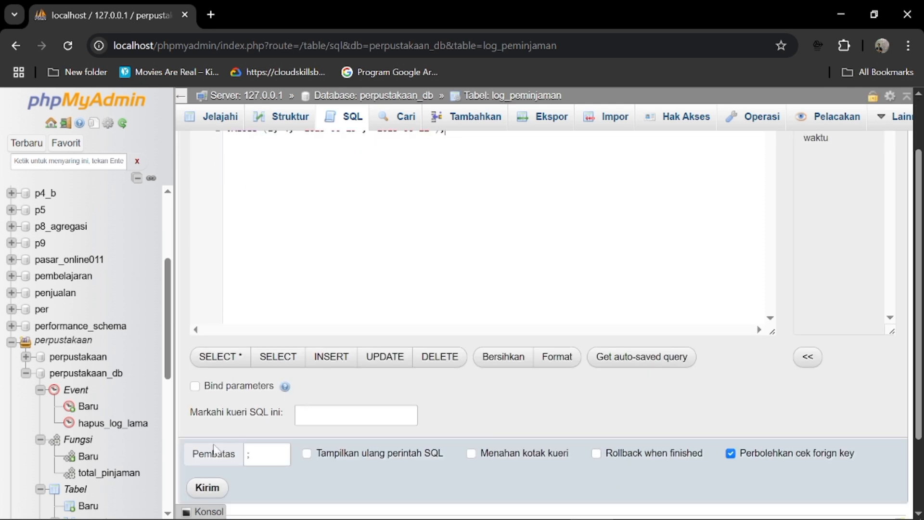
{"action": "left_click", "coordinate": [198, 489]}
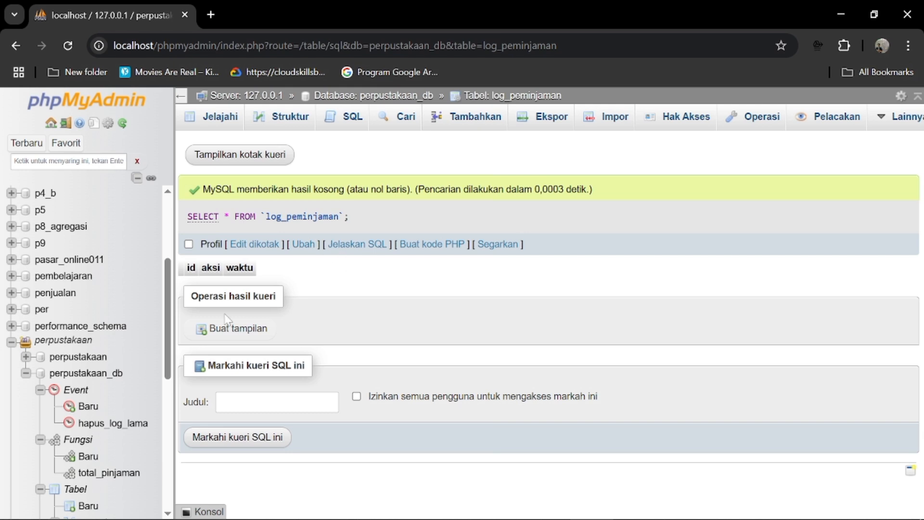
Browse the log_peminjaman table, open the create-view form for its query, and close it without creating a view
{"action": "scroll", "coordinate": [99, 380], "scroll_direction": "down", "scroll_amount": 3}
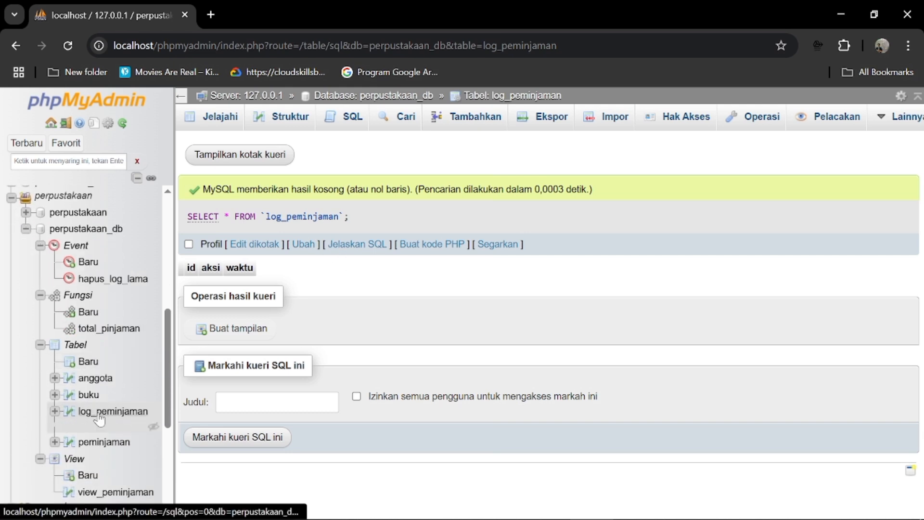
{"action": "left_click", "coordinate": [98, 412]}
{"action": "left_click", "coordinate": [233, 295]}
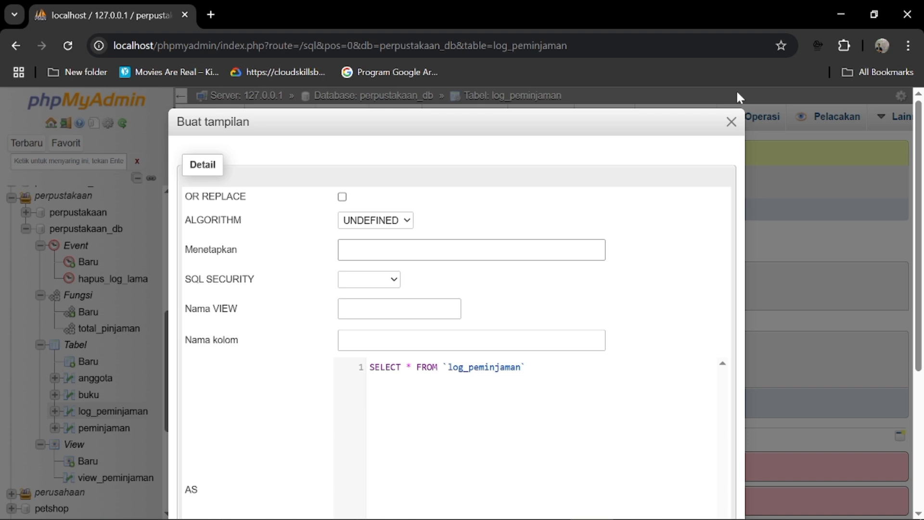
{"action": "left_click", "coordinate": [731, 122]}
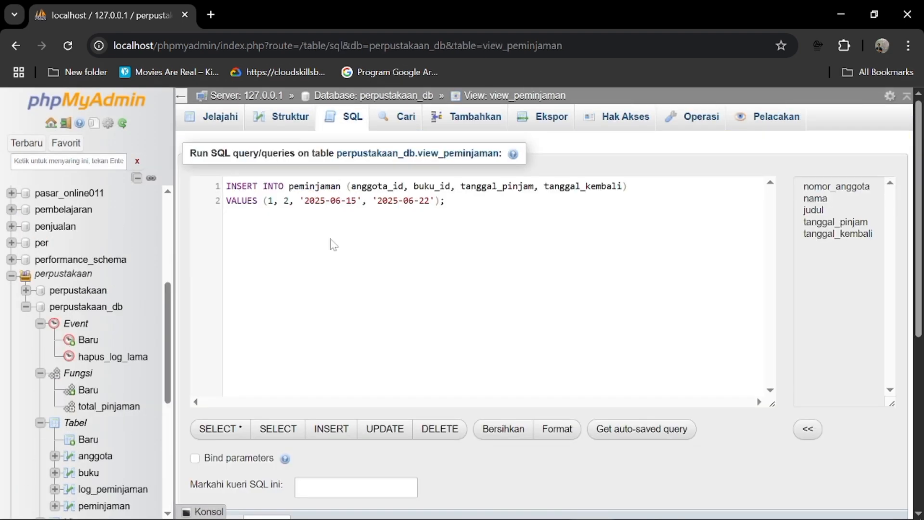
Replace the INSERT statement in view_peminjaman's SQL editor with SELECT * FROM log_peminjaman; and run it
{"action": "key", "text": "ctrl+a"}
{"action": "type", "text": "SELECT * FROM log_peminjaman;"}
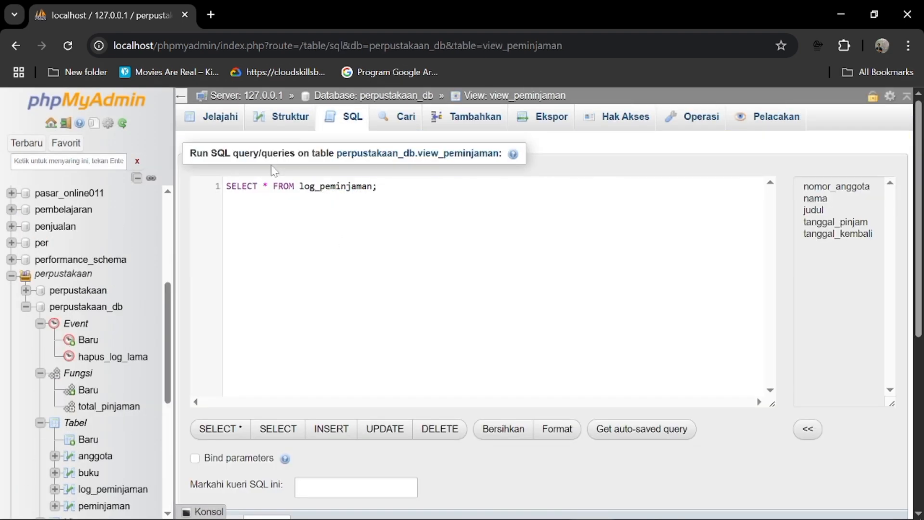
{"action": "scroll", "coordinate": [215, 386], "scroll_direction": "down", "scroll_amount": 2}
{"action": "left_click", "coordinate": [207, 487]}
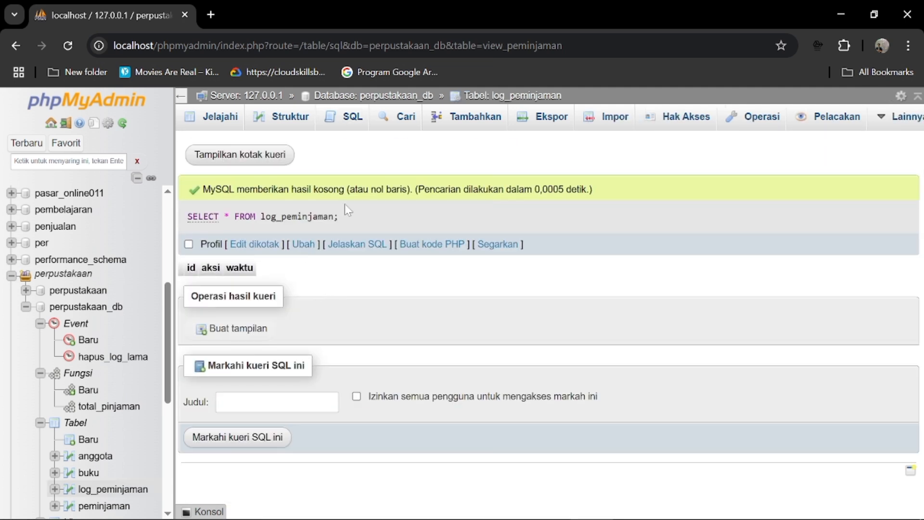
Reopen log_peminjaman, look through the whole create-view form, dismiss it, and check the id, aksi and waktu columns
{"action": "left_click", "coordinate": [106, 491]}
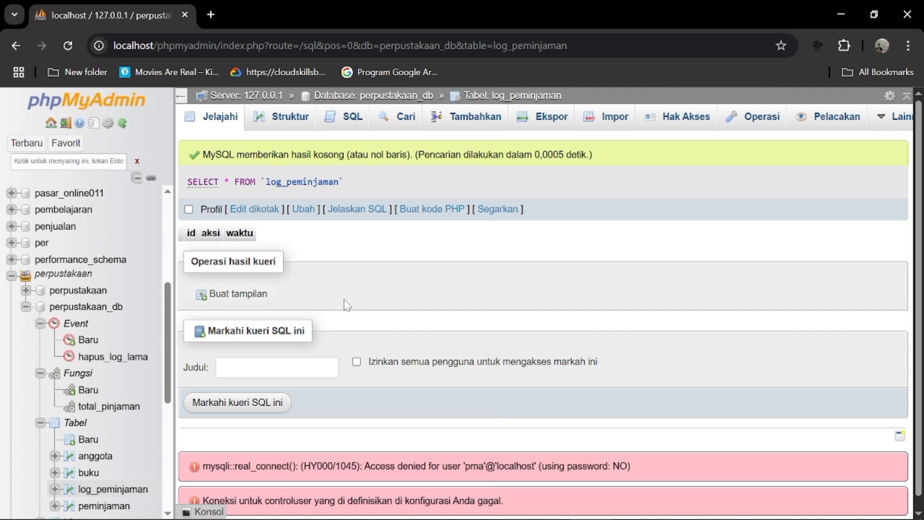
{"action": "left_click", "coordinate": [221, 294]}
{"action": "scroll", "coordinate": [696, 149], "scroll_direction": "down", "scroll_amount": 5}
{"action": "scroll", "coordinate": [732, 119], "scroll_direction": "up", "scroll_amount": 5}
{"action": "left_click", "coordinate": [731, 122]}
{"action": "scroll", "coordinate": [365, 262], "scroll_direction": "down", "scroll_amount": 1}
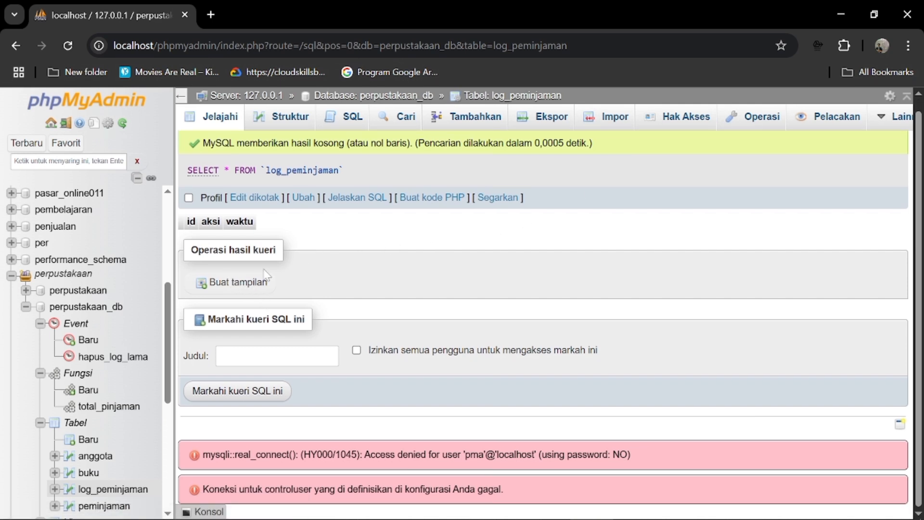
{"action": "left_click", "coordinate": [192, 222]}
{"action": "key", "text": "alt+Left"}
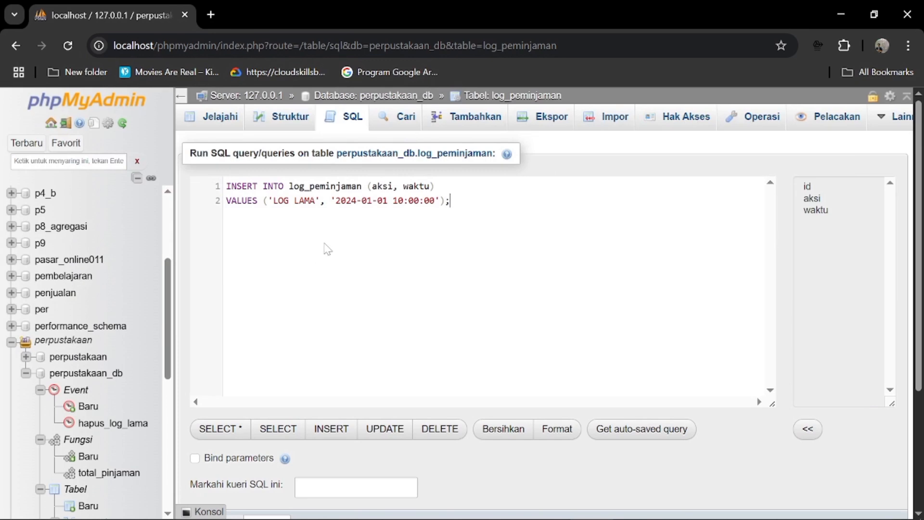
{"action": "left_click", "coordinate": [286, 301]}
{"action": "scroll", "coordinate": [284, 301], "scroll_direction": "down", "scroll_amount": 2}
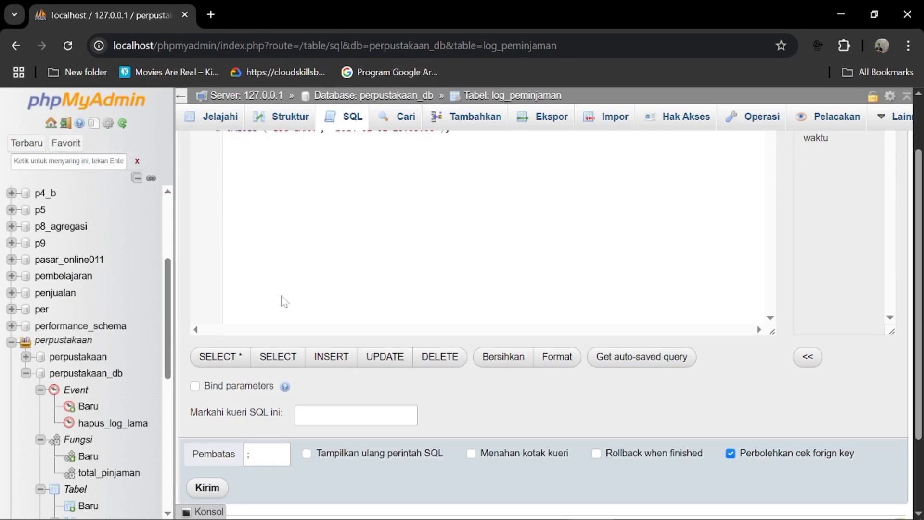
{"action": "left_click", "coordinate": [208, 488]}
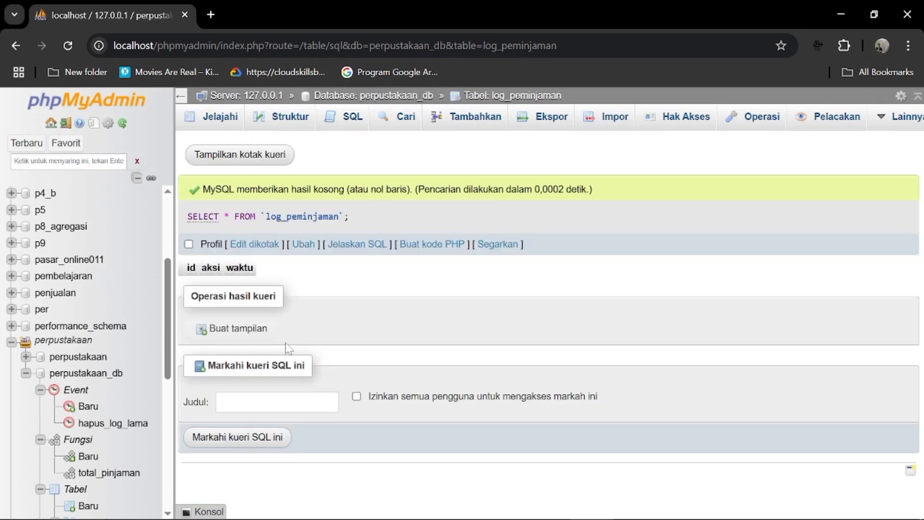
Copy DELETE FROM log_peminjaman WHERE waktu < NOW() - INTERVAL 30 DAY; from the Notepad test script and return to phpMyAdmin
{"action": "key", "text": "alt+Tab"}
{"action": "key", "text": "Tab"}
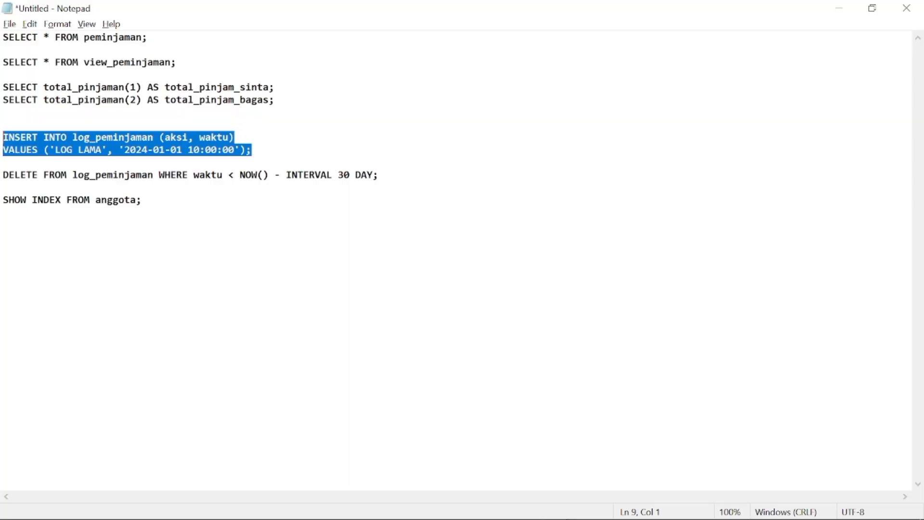
{"action": "left_click", "coordinate": [136, 175]}
{"action": "key", "text": "End"}
{"action": "key", "text": "shift+Home"}
{"action": "key", "text": "ctrl+c"}
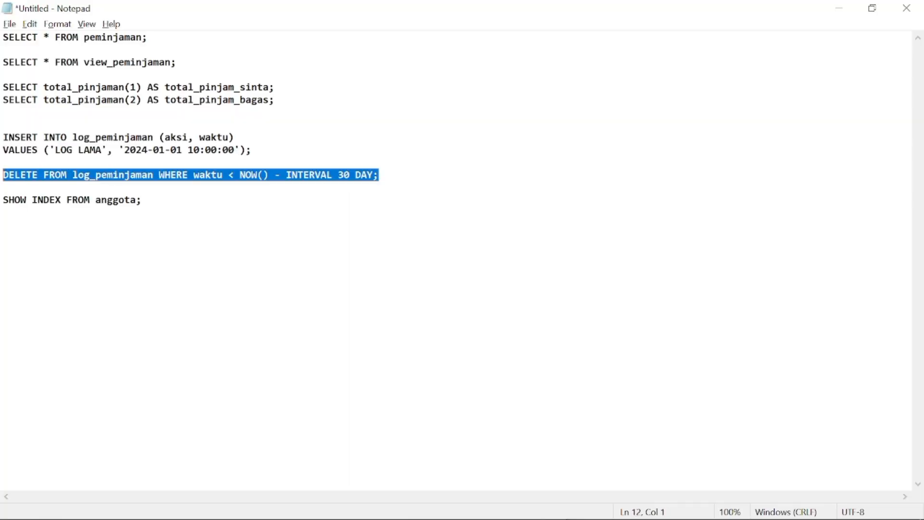
{"action": "key", "text": "alt+Tab"}
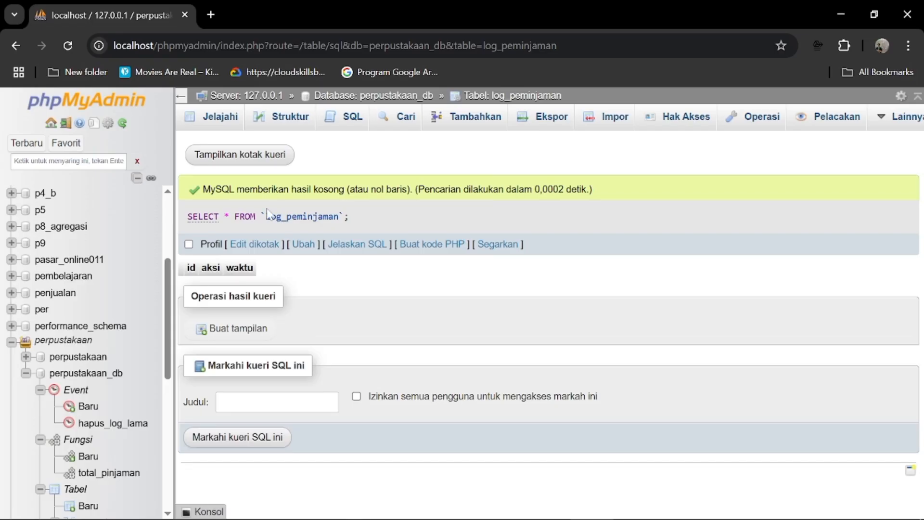
Replace log_peminjaman's default query with the copied DELETE statement for entries older than 30 days and run it
{"action": "scroll", "coordinate": [115, 451], "scroll_direction": "down", "scroll_amount": 3}
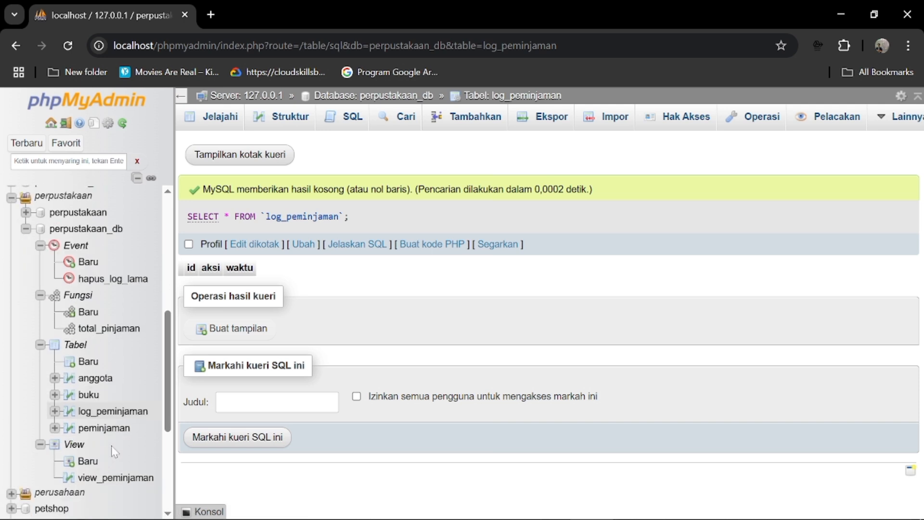
{"action": "left_click", "coordinate": [113, 411]}
{"action": "left_click", "coordinate": [352, 118]}
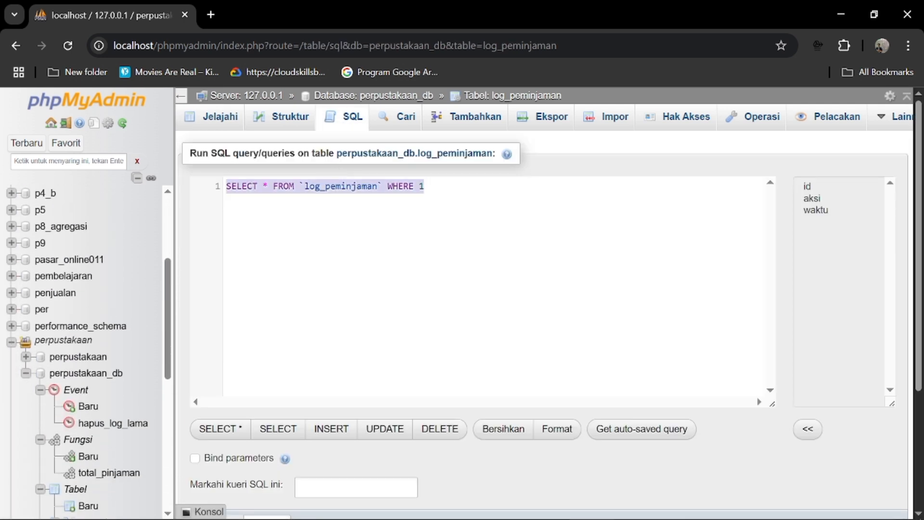
{"action": "key", "text": "ctrl+v"}
{"action": "scroll", "coordinate": [217, 419], "scroll_direction": "down", "scroll_amount": 2}
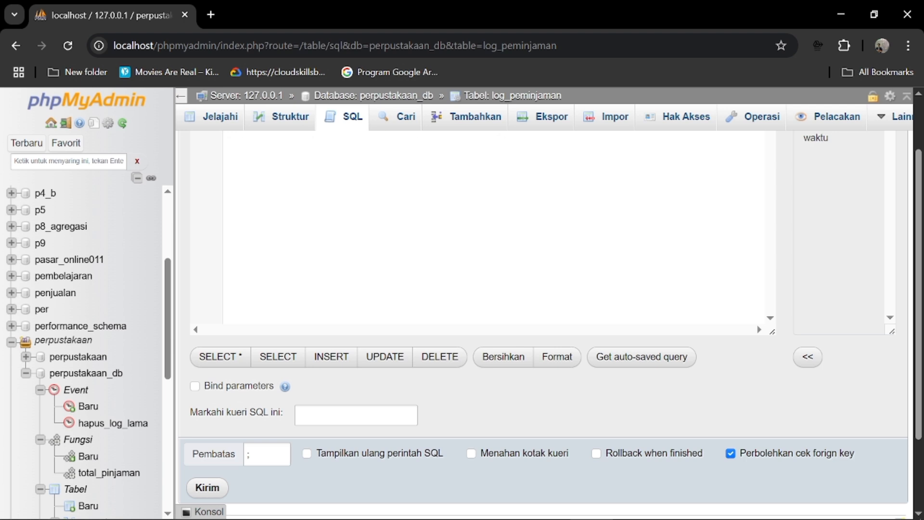
{"action": "left_click", "coordinate": [207, 487]}
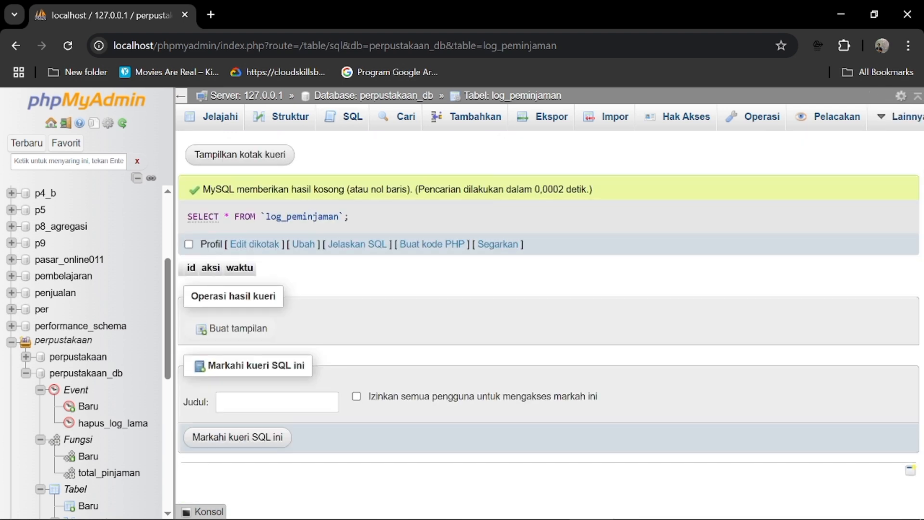